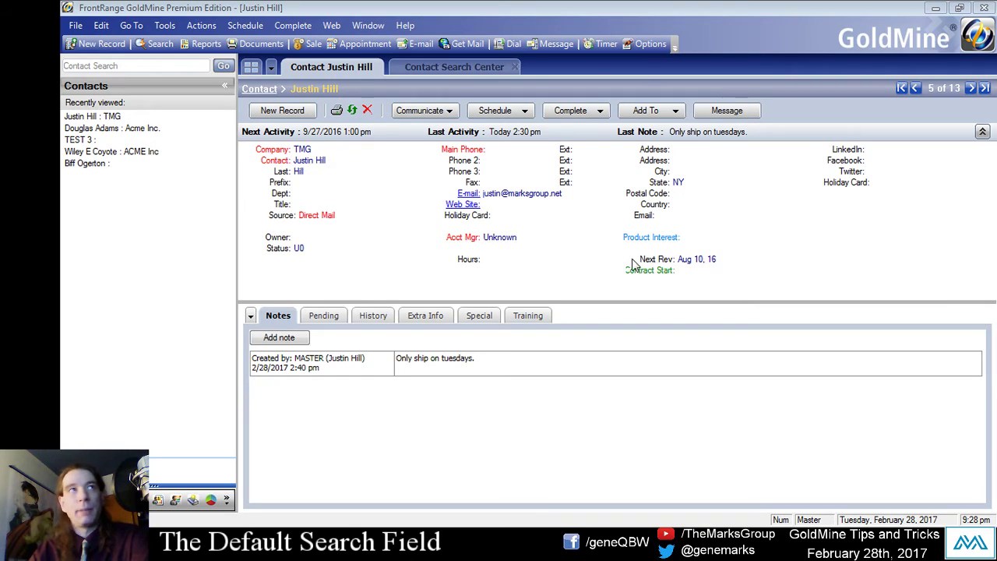
Review the search-result columns (Company, Contact, Phone1, Search By Field, State, Zip) in Column Selection.
{"action": "left_click", "coordinate": [452, 69]}
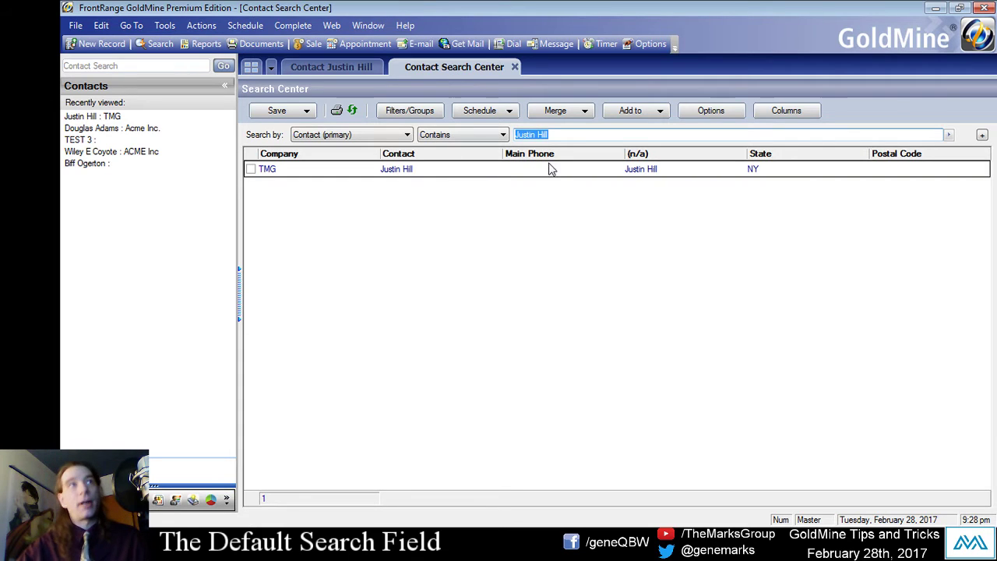
{"action": "left_click", "coordinate": [776, 115]}
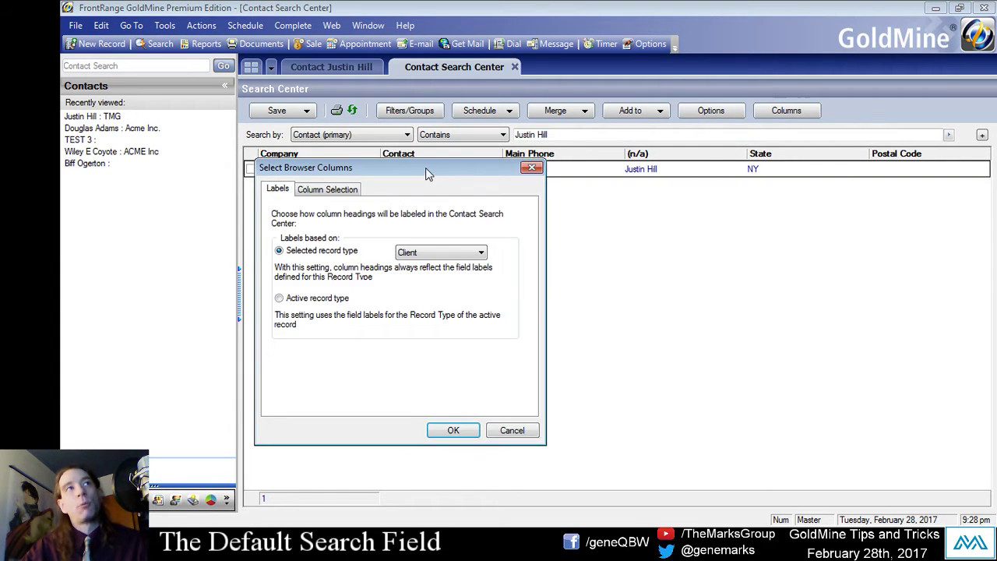
{"action": "left_click_drag", "start_coordinate": [425, 168], "coordinate": [633, 182]}
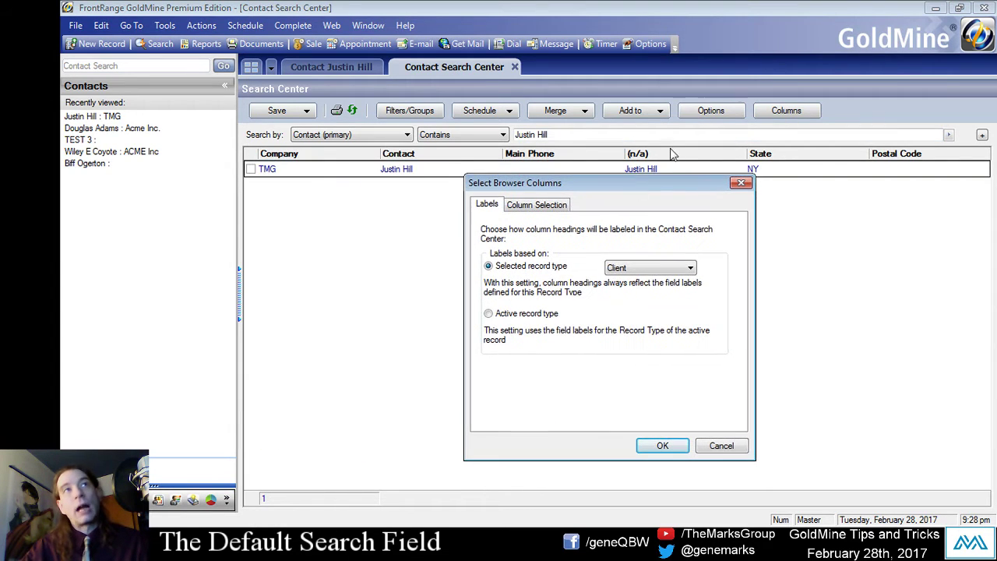
{"action": "left_click", "coordinate": [543, 205]}
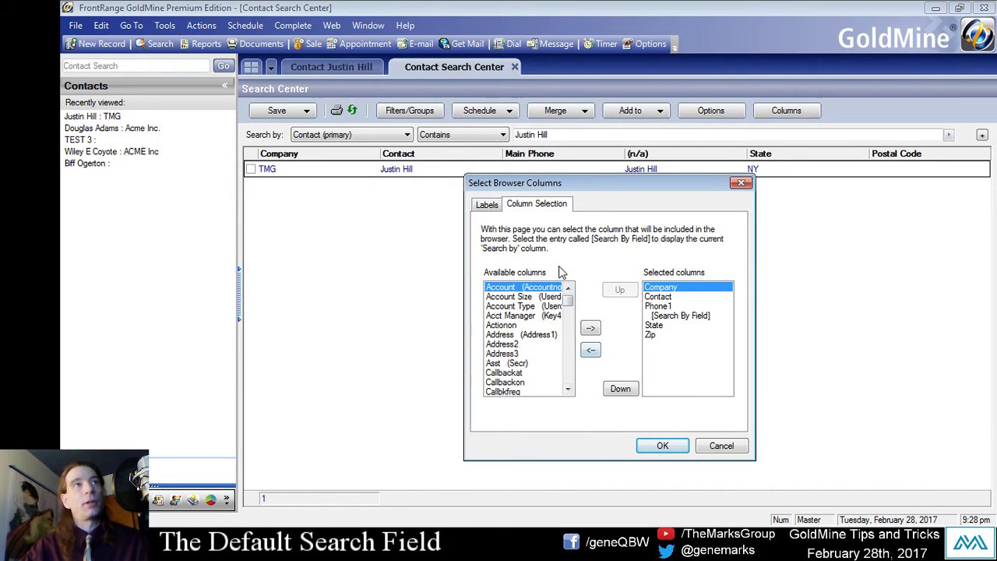
{"action": "left_click_drag", "start_coordinate": [569, 185], "coordinate": [507, 163]}
{"action": "left_click", "coordinate": [463, 276]}
{"action": "left_click", "coordinate": [458, 295]}
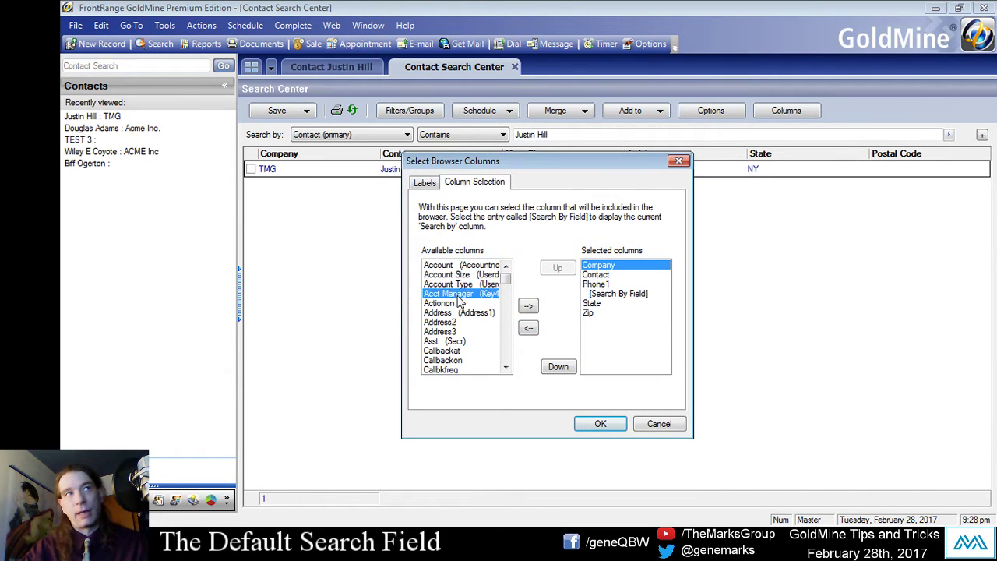
{"action": "left_click", "coordinate": [462, 284]}
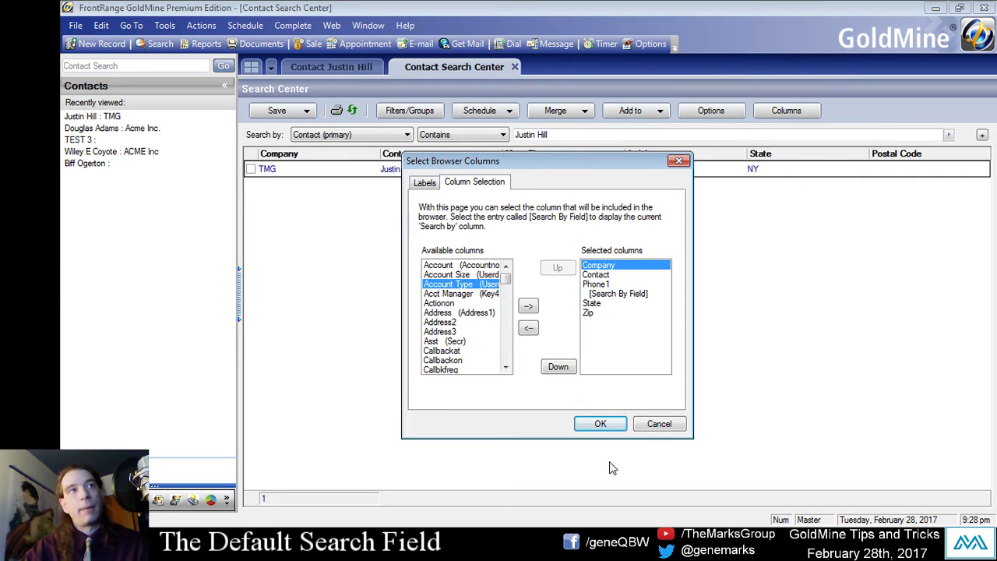
{"action": "left_click", "coordinate": [596, 424]}
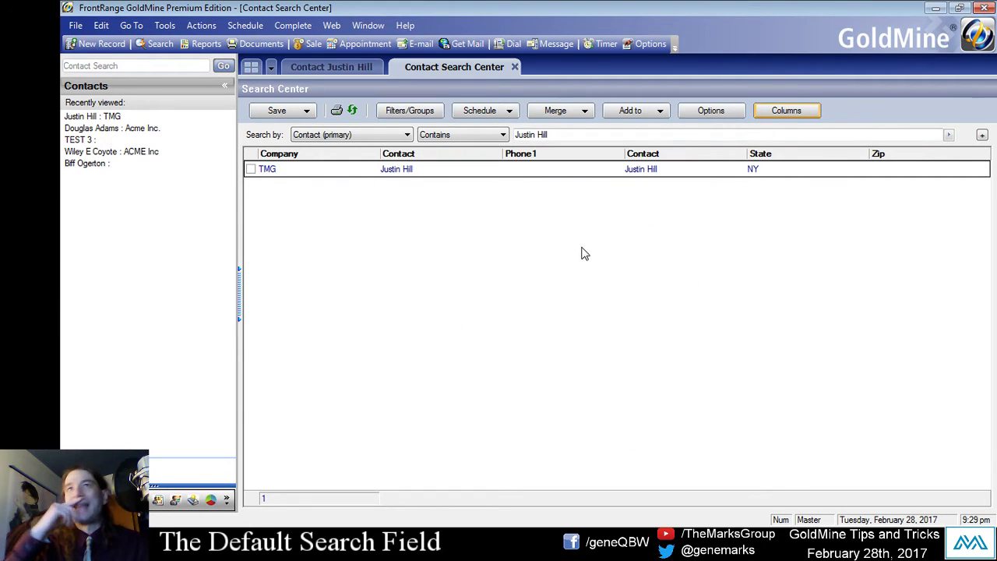
Browse the Search by field list in the Contact Search Center.
{"action": "left_click", "coordinate": [402, 137]}
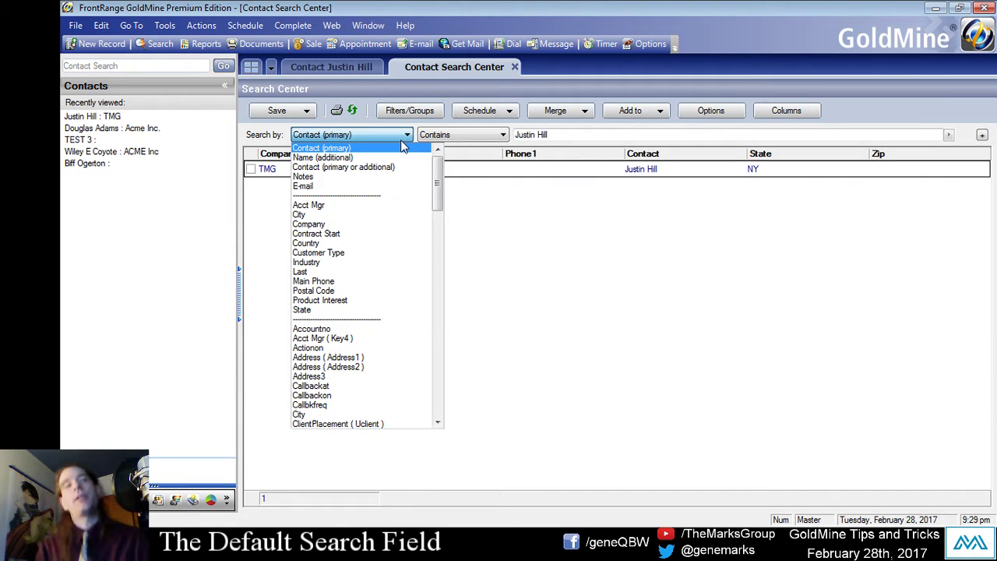
{"action": "left_click_drag", "start_coordinate": [439, 199], "coordinate": [479, 305]}
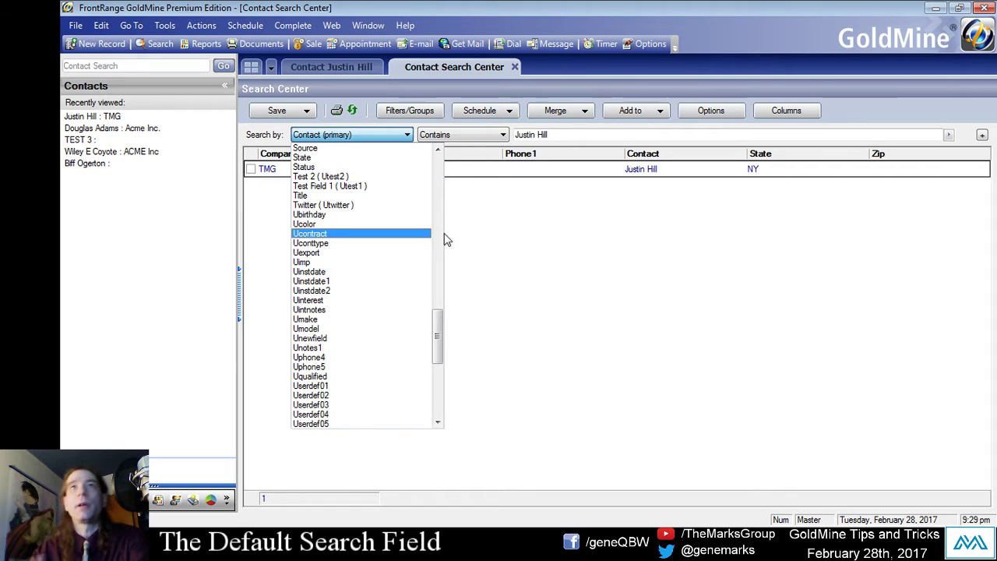
{"action": "left_click", "coordinate": [307, 67]}
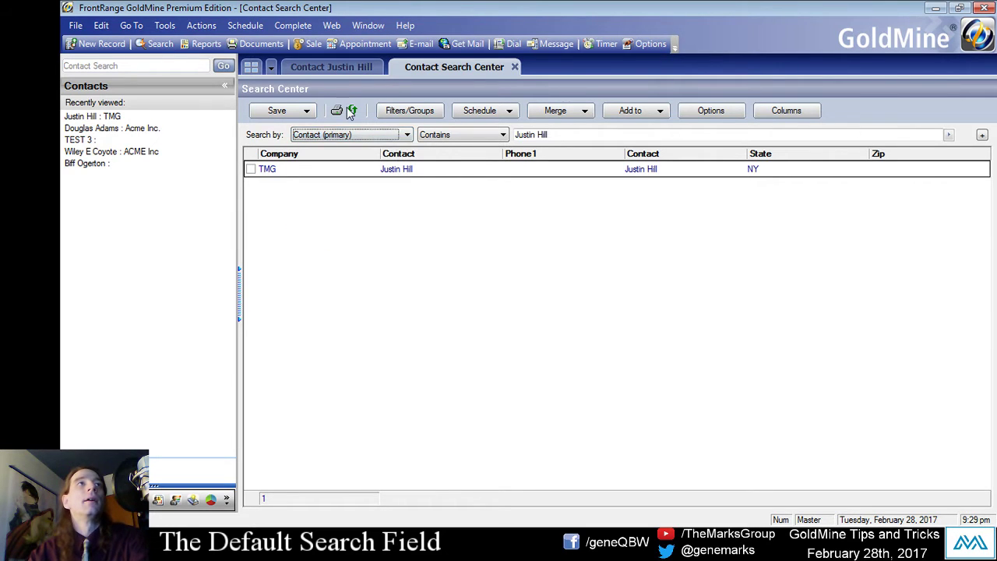
View the contact's Extra Info fields, then reopen the Search by field list.
{"action": "left_click", "coordinate": [325, 70]}
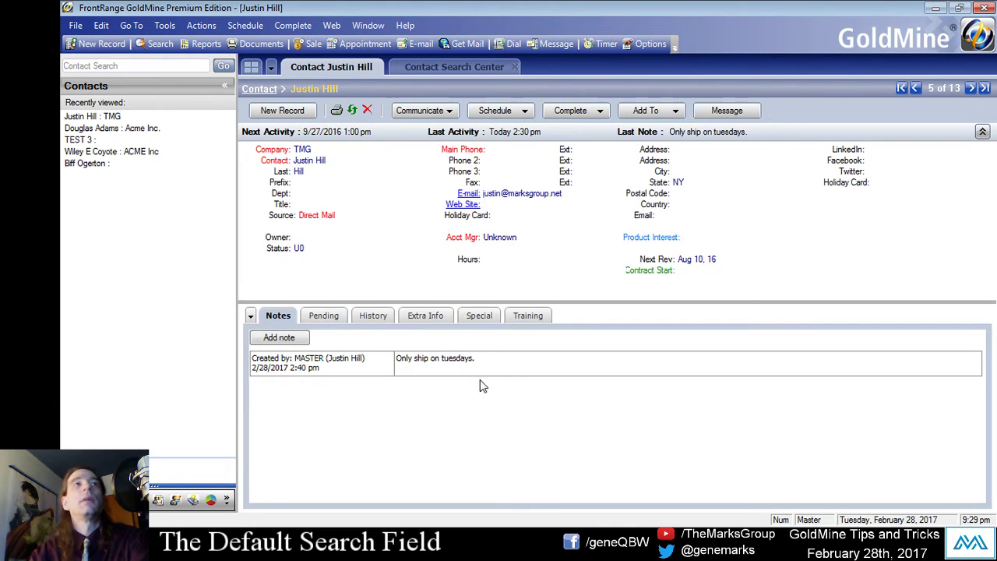
{"action": "left_click", "coordinate": [408, 317]}
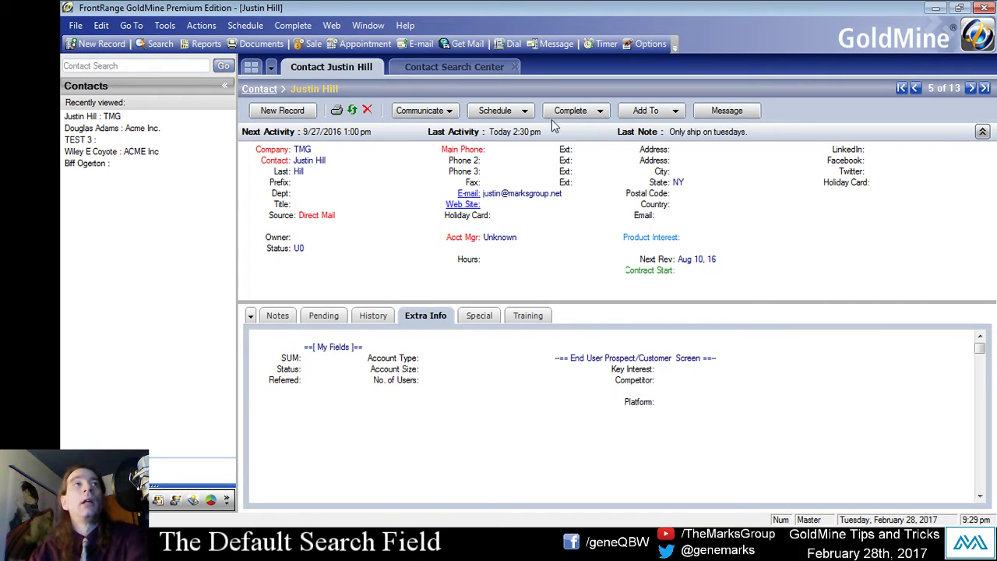
{"action": "left_click", "coordinate": [454, 67]}
{"action": "left_click", "coordinate": [384, 134]}
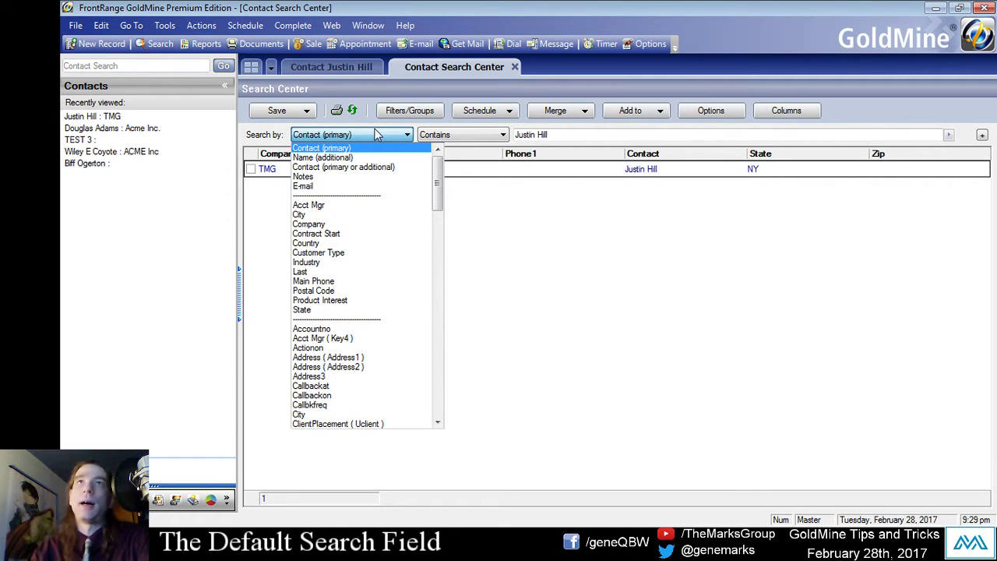
Pick Last over Lastatmpat, Lastcontat and Lastuser as the search field, then return to the record.
{"action": "key", "text": "l"}
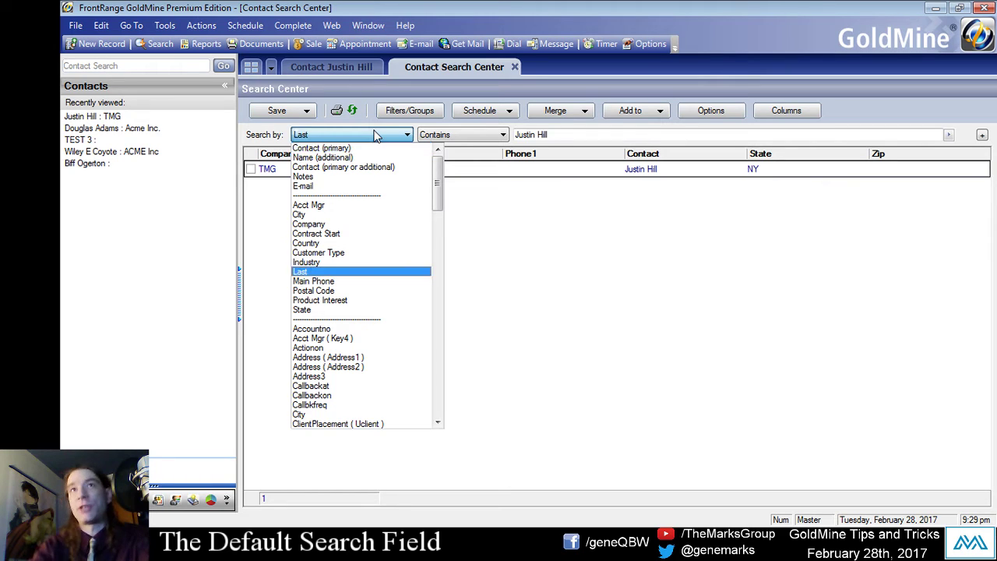
{"action": "key", "text": "l"}
{"action": "key", "text": "l"}
{"action": "key", "text": "l"}
{"action": "key", "text": "l"}
{"action": "key", "text": "l"}
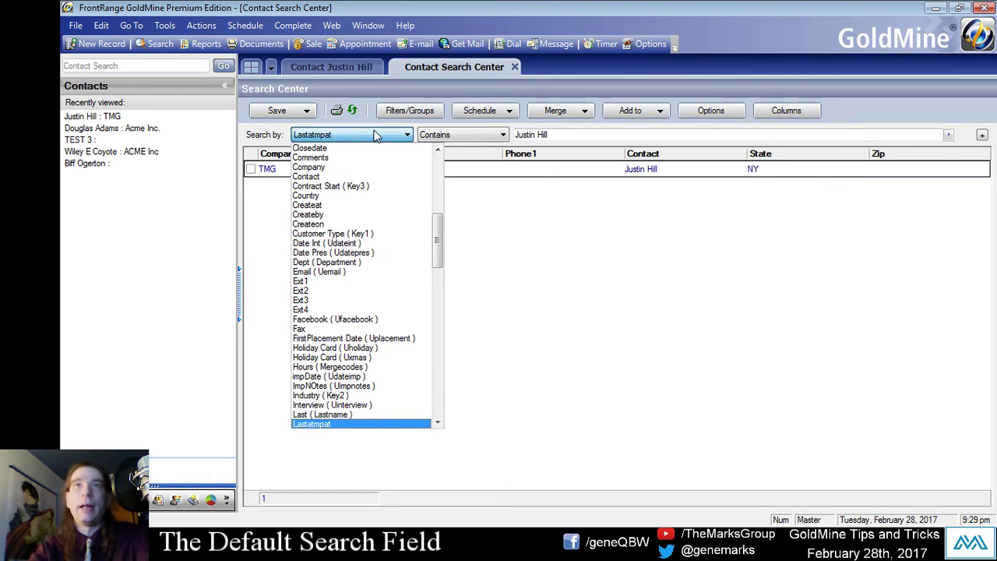
{"action": "key", "text": "l"}
{"action": "key", "text": "l"}
{"action": "key", "text": "l"}
{"action": "key", "text": "l"}
{"action": "key", "text": "l"}
{"action": "key", "text": "l"}
{"action": "key", "text": "l"}
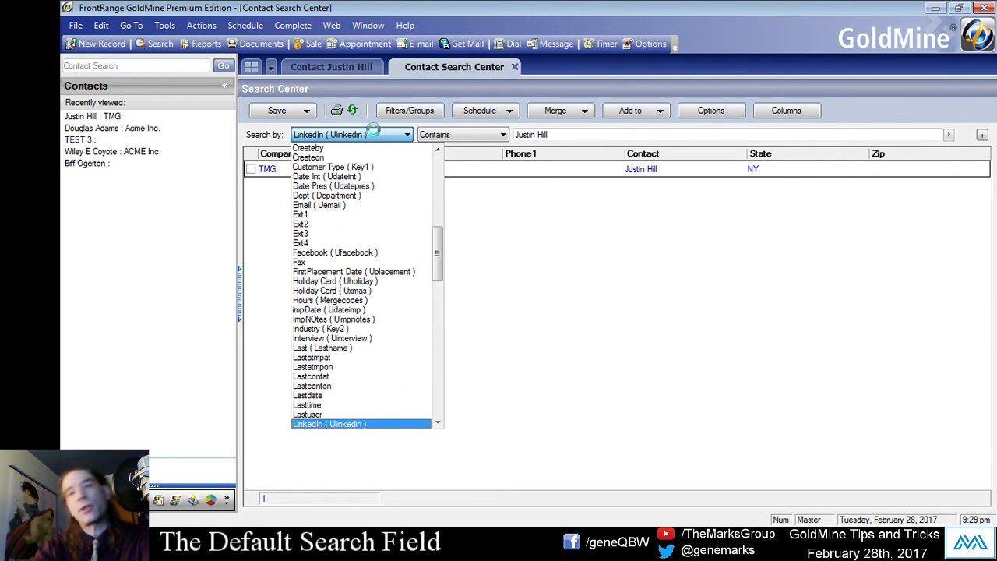
{"action": "key", "text": "l"}
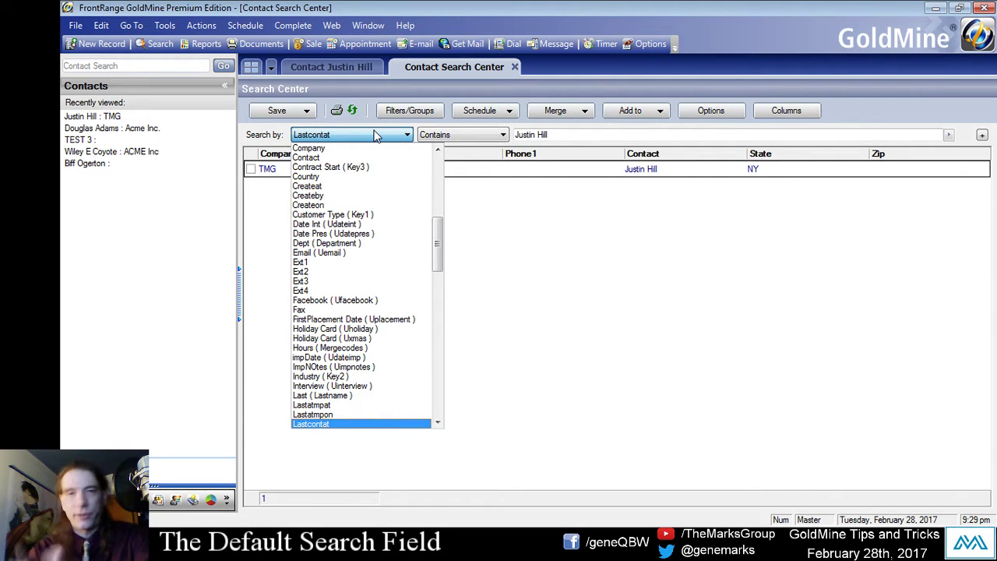
{"action": "key", "text": "l"}
{"action": "key", "text": "l"}
{"action": "key", "text": "l"}
{"action": "key", "text": "l"}
{"action": "key", "text": "l"}
{"action": "key", "text": "l"}
{"action": "key", "text": "l"}
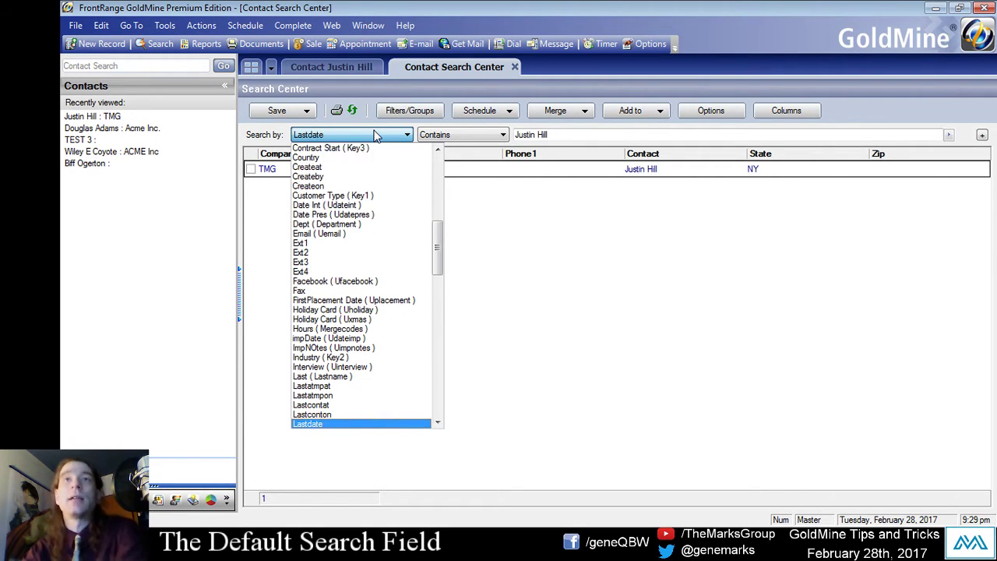
{"action": "key", "text": "l"}
{"action": "key", "text": "l"}
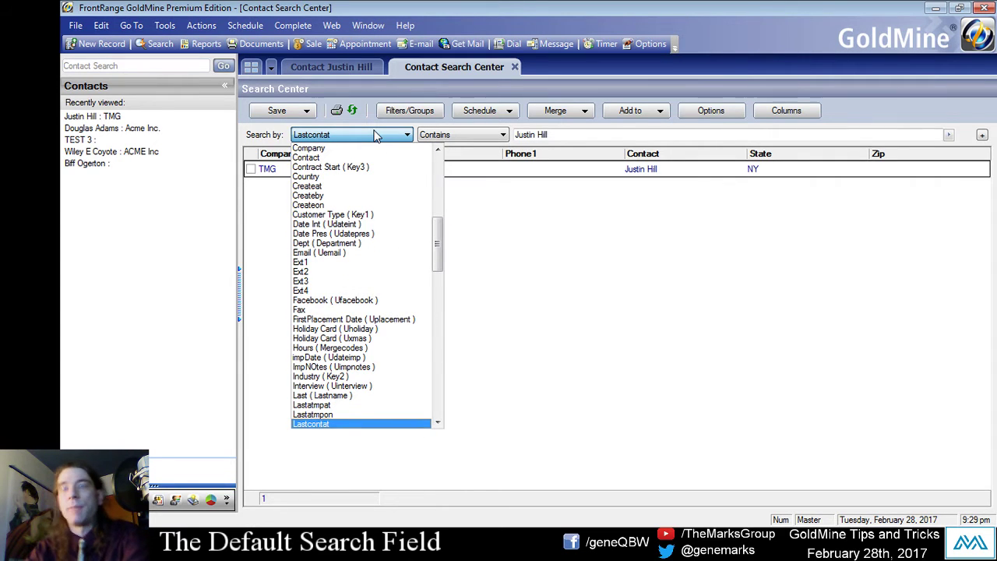
{"action": "key", "text": "l"}
{"action": "key", "text": "l"}
{"action": "key", "text": "l"}
{"action": "key", "text": "l"}
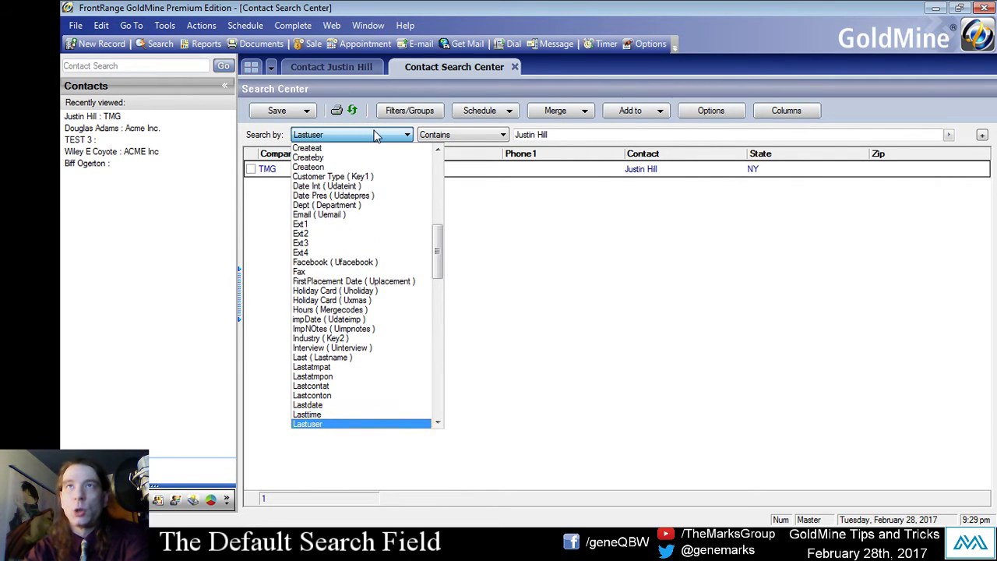
{"action": "key", "text": "l"}
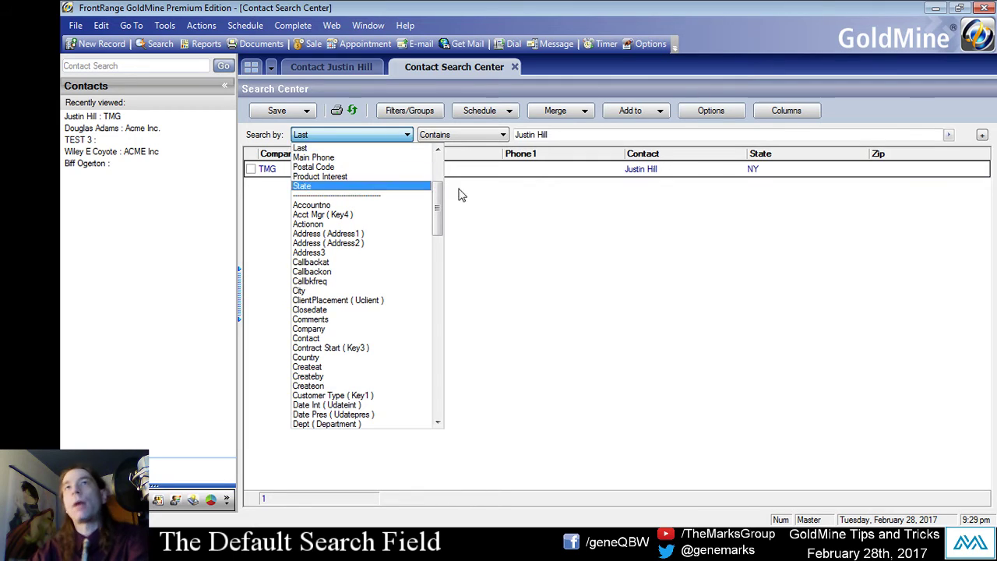
{"action": "left_click", "coordinate": [661, 302]}
{"action": "left_click", "coordinate": [340, 73]}
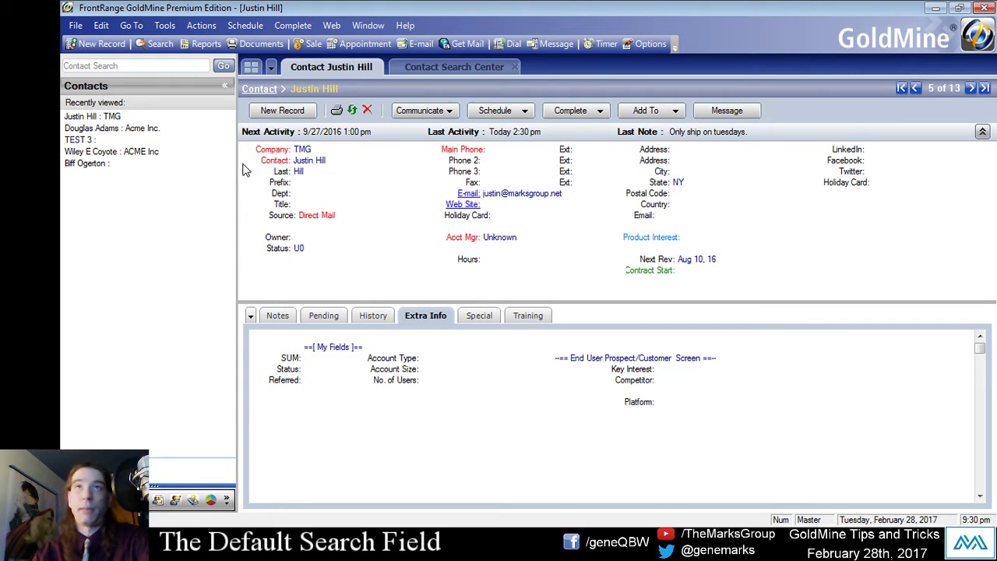
{"action": "double_click", "coordinate": [285, 173]}
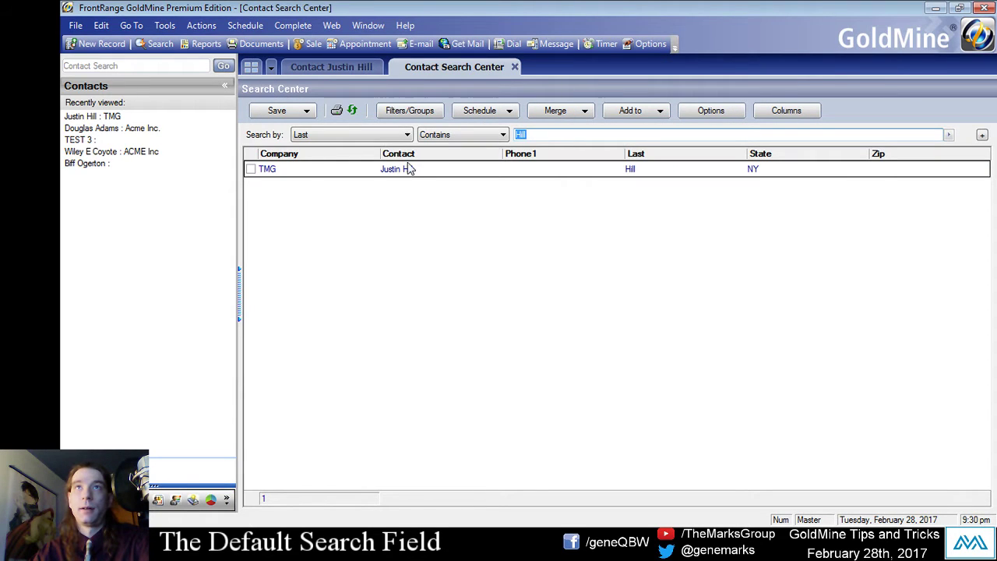
{"action": "left_click", "coordinate": [328, 71]}
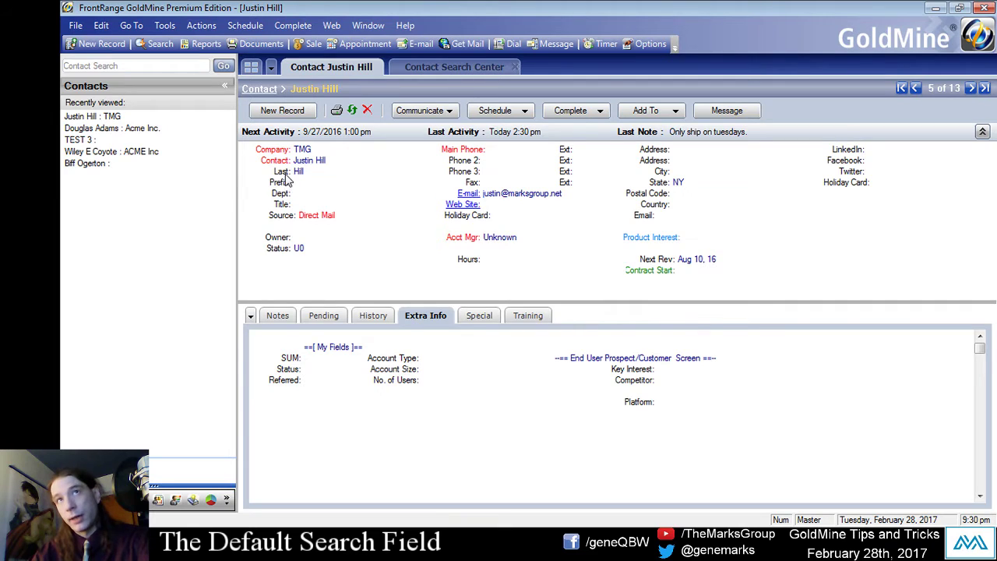
{"action": "double_click", "coordinate": [286, 175]}
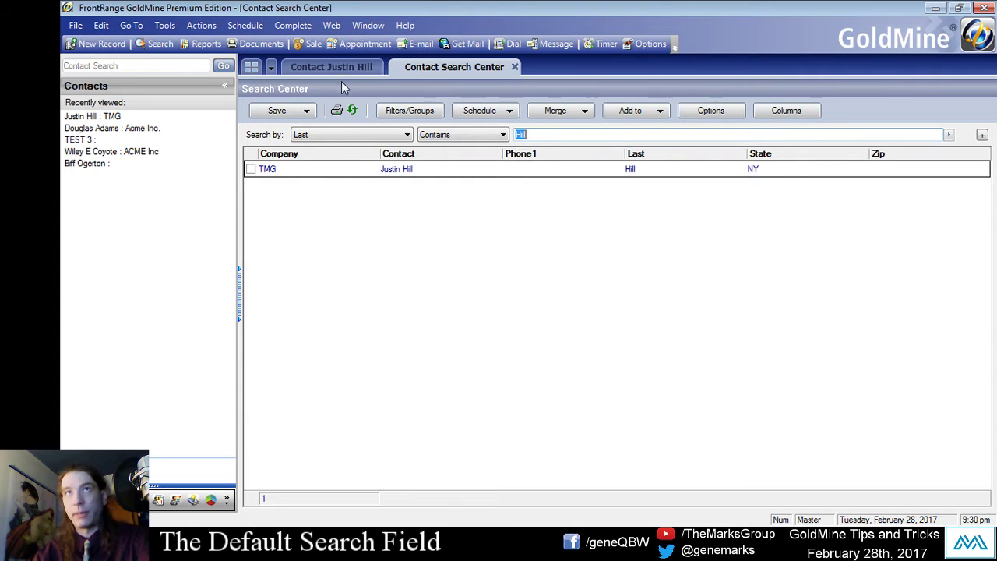
{"action": "left_click", "coordinate": [339, 72]}
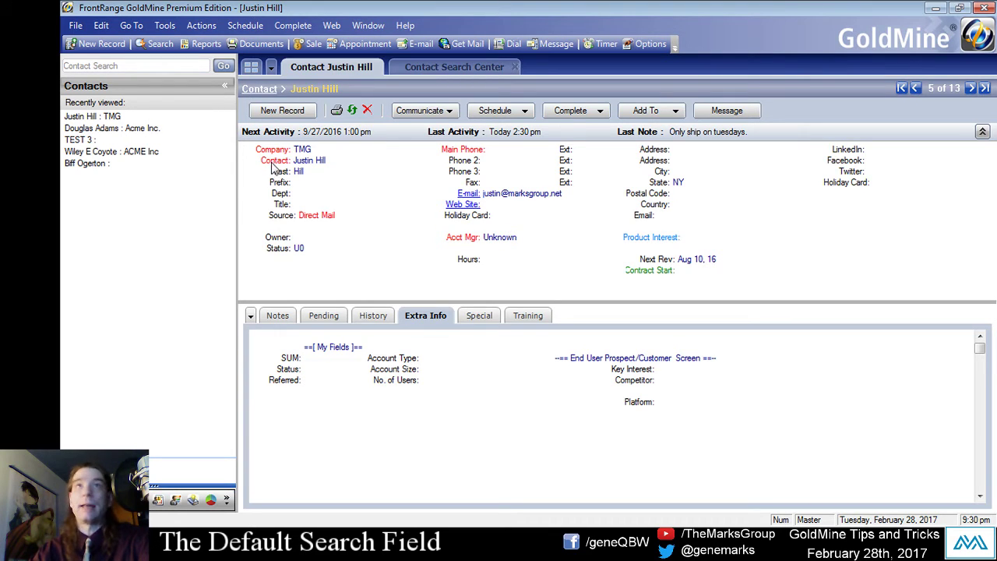
{"action": "double_click", "coordinate": [272, 165]}
{"action": "left_click", "coordinate": [369, 70]}
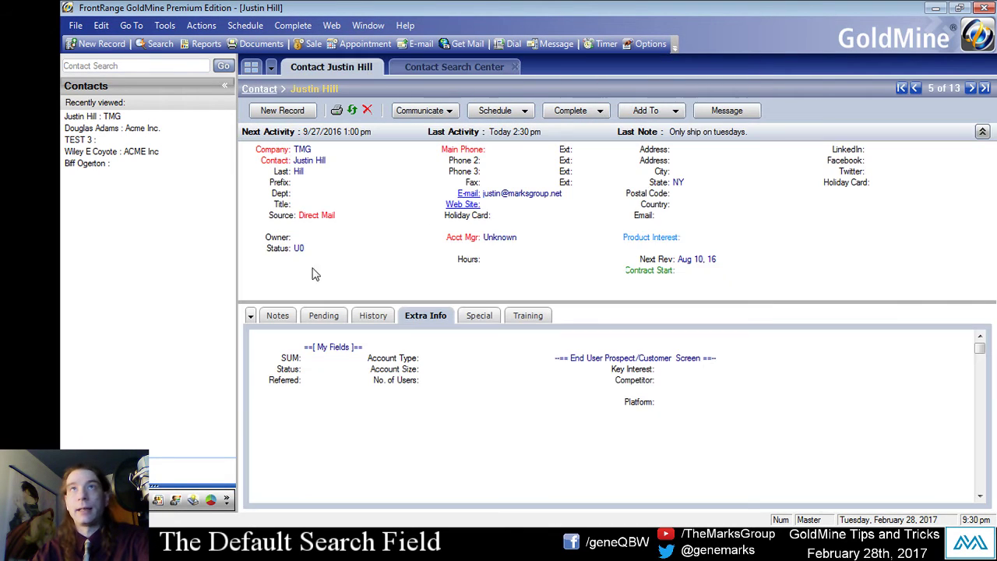
{"action": "double_click", "coordinate": [284, 218]}
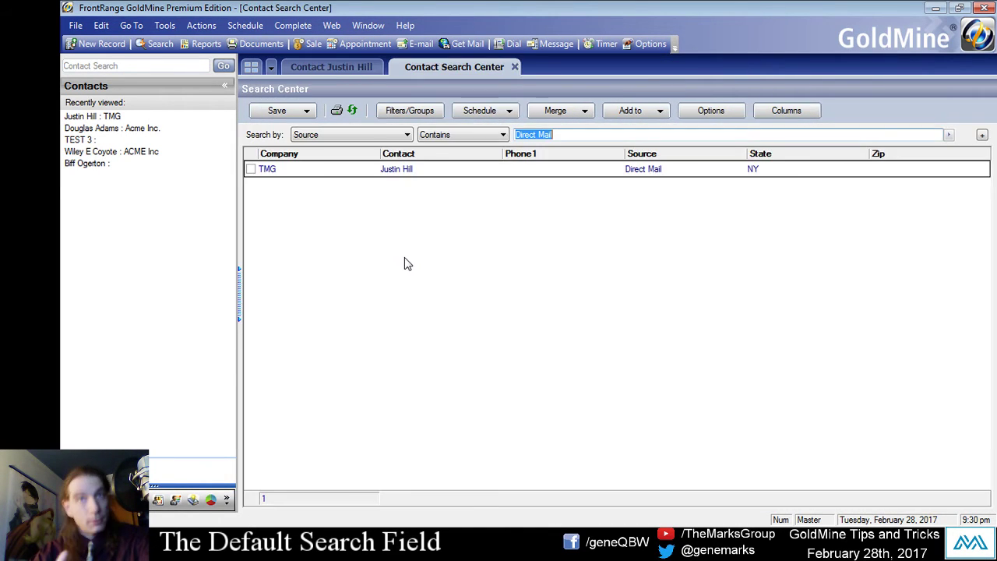
{"action": "left_click", "coordinate": [342, 68]}
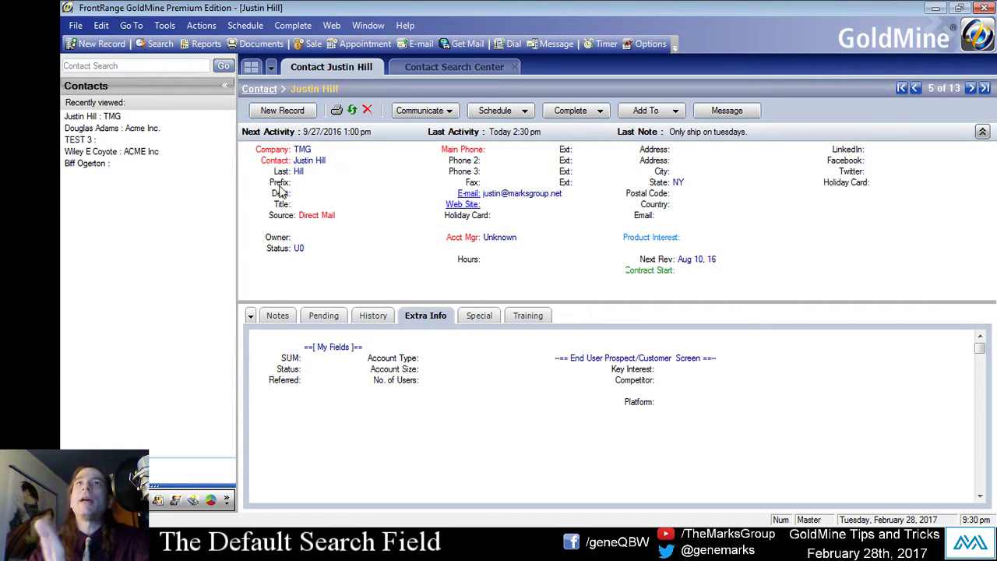
Keep Remember Lookup By as the default lookup in Lookup options, then close the Contact Search Center.
{"action": "left_click", "coordinate": [166, 28]}
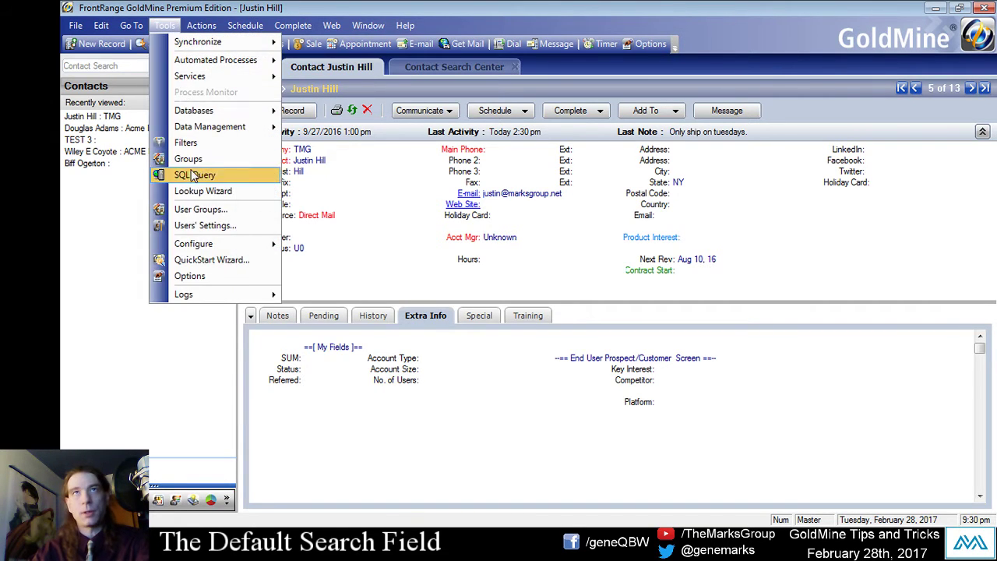
{"action": "left_click", "coordinate": [201, 274]}
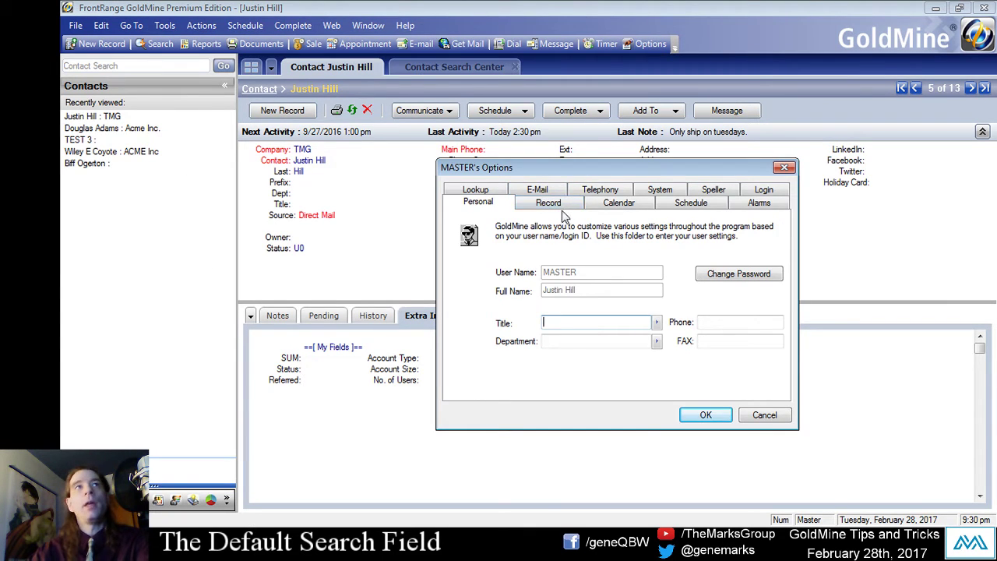
{"action": "left_click", "coordinate": [477, 191]}
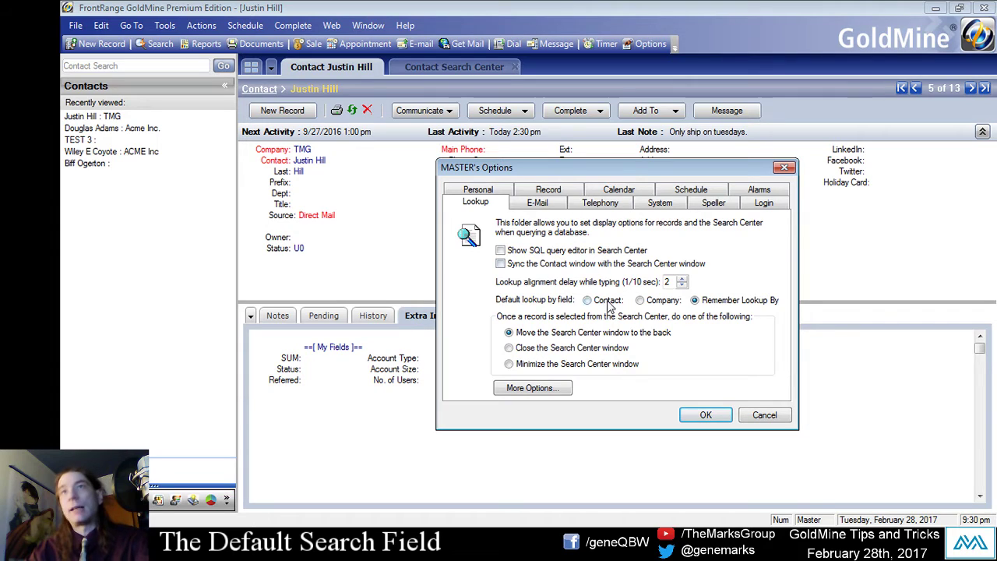
{"action": "left_click", "coordinate": [661, 306]}
{"action": "left_click", "coordinate": [754, 303]}
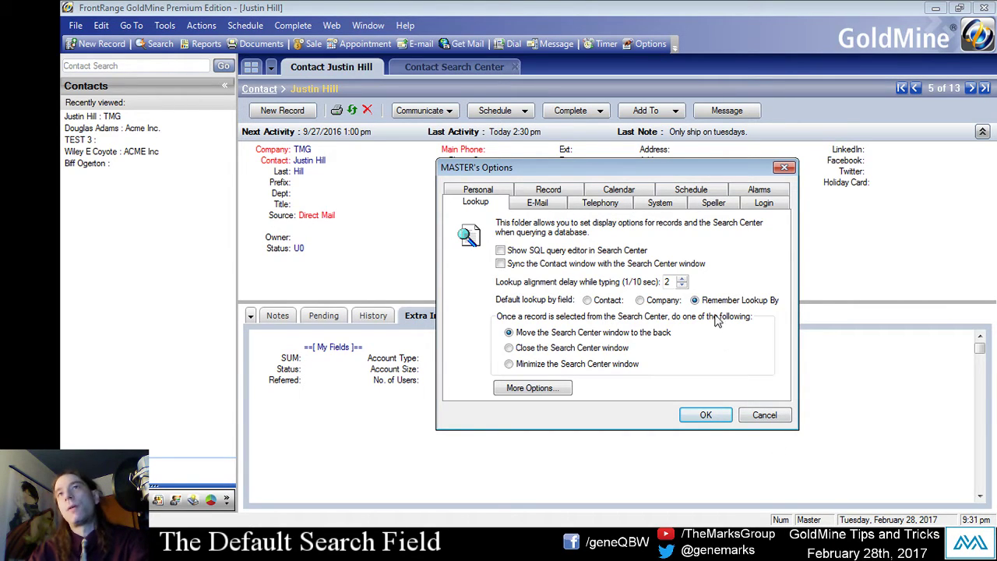
{"action": "left_click", "coordinate": [710, 416]}
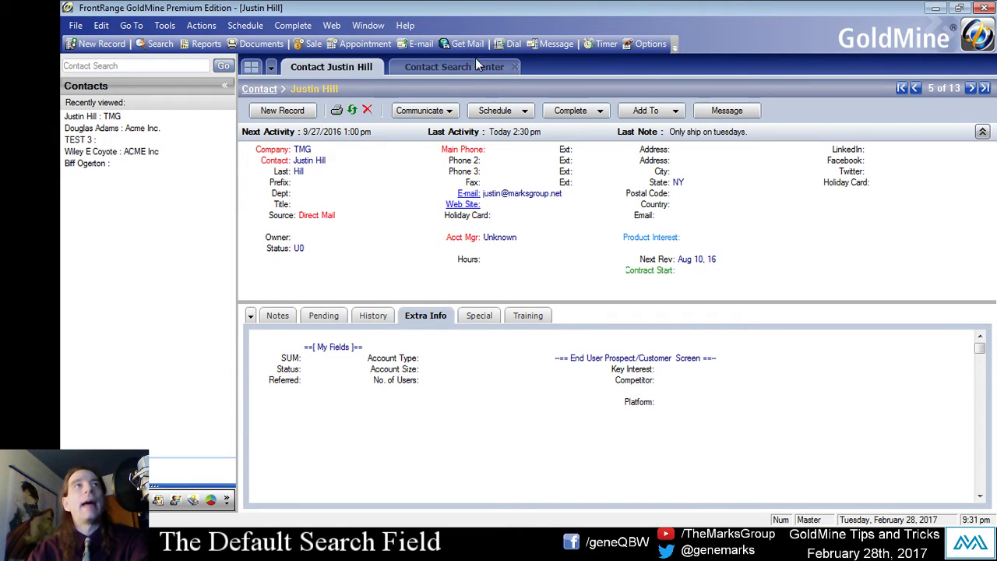
{"action": "left_click", "coordinate": [514, 67]}
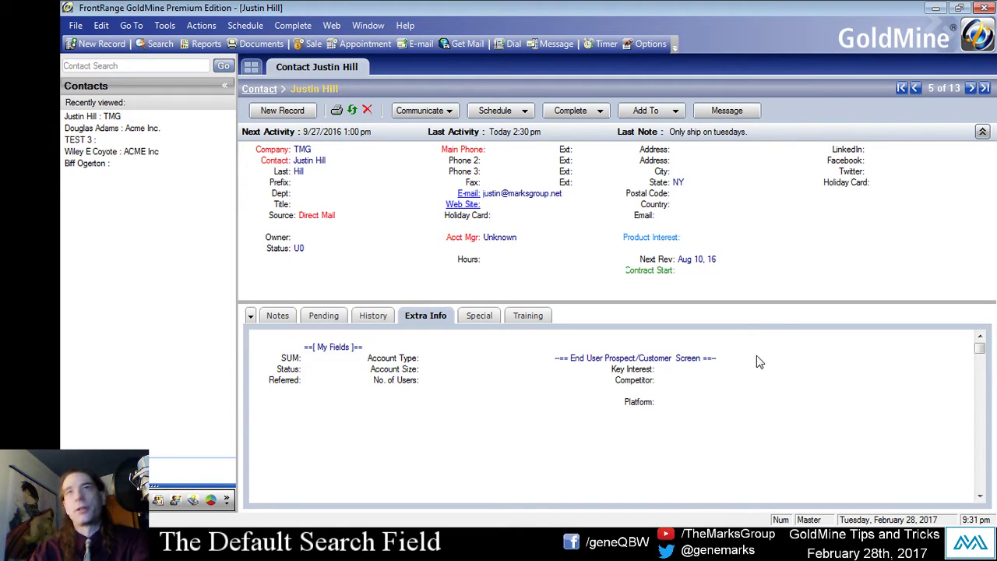
{"action": "left_click", "coordinate": [156, 44]}
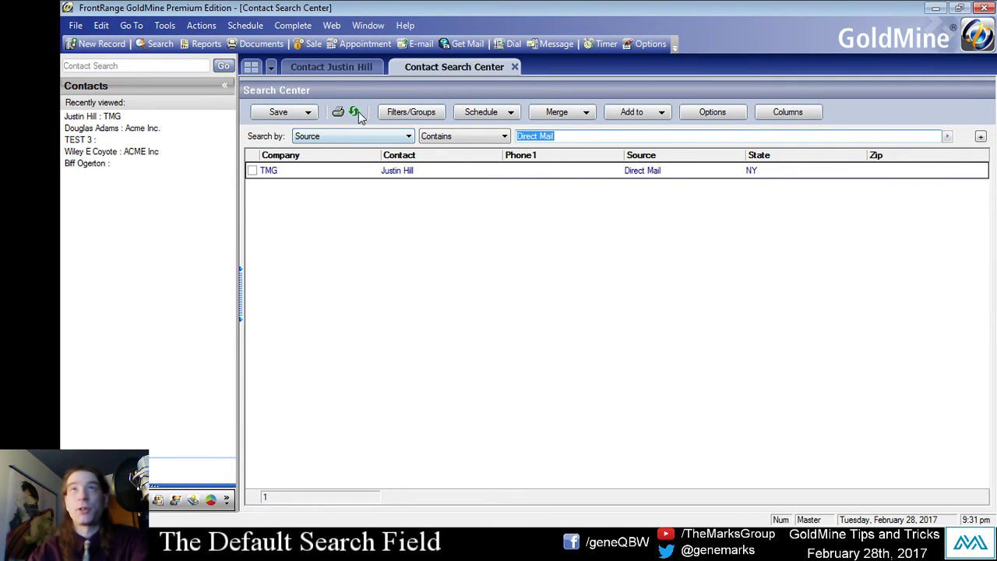
{"action": "left_click", "coordinate": [331, 67]}
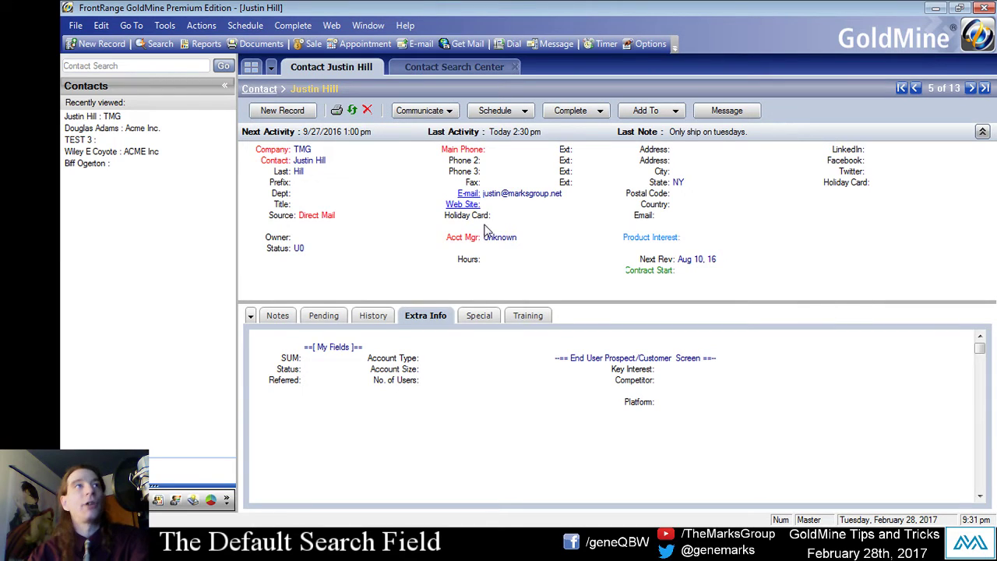
{"action": "double_click", "coordinate": [281, 204]}
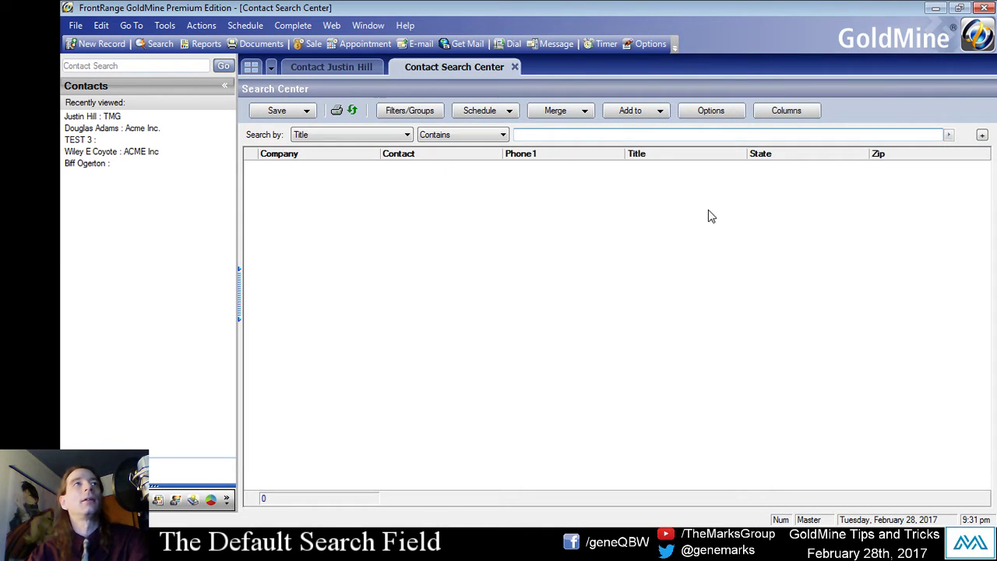
{"action": "left_click", "coordinate": [514, 68]}
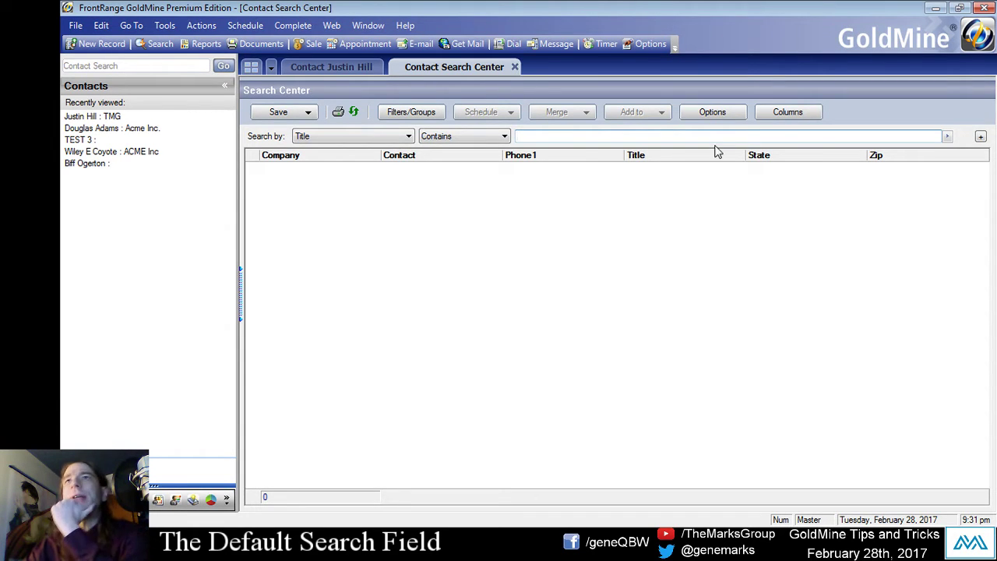
{"action": "left_click", "coordinate": [705, 121]}
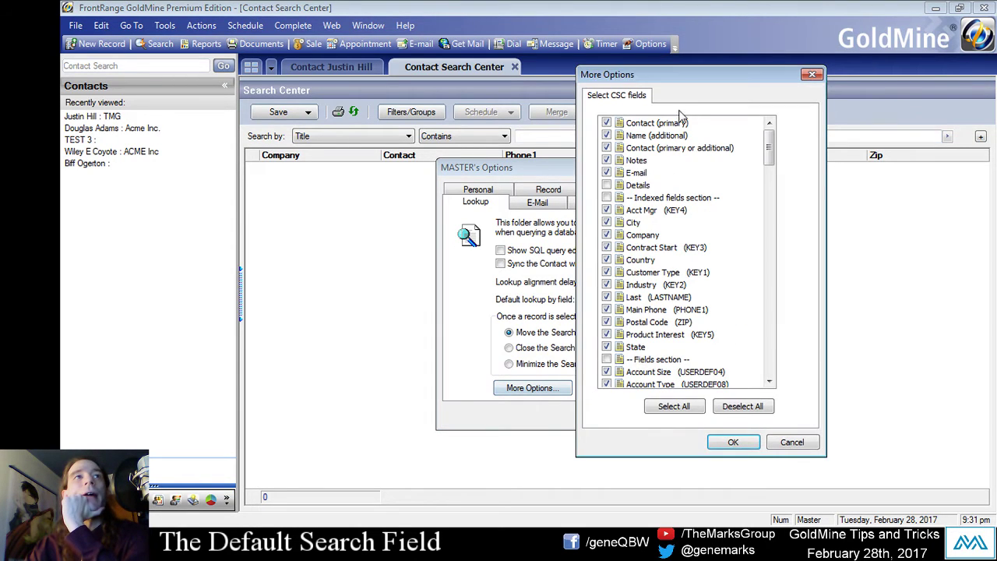
{"action": "left_click_drag", "start_coordinate": [679, 78], "coordinate": [760, 63]}
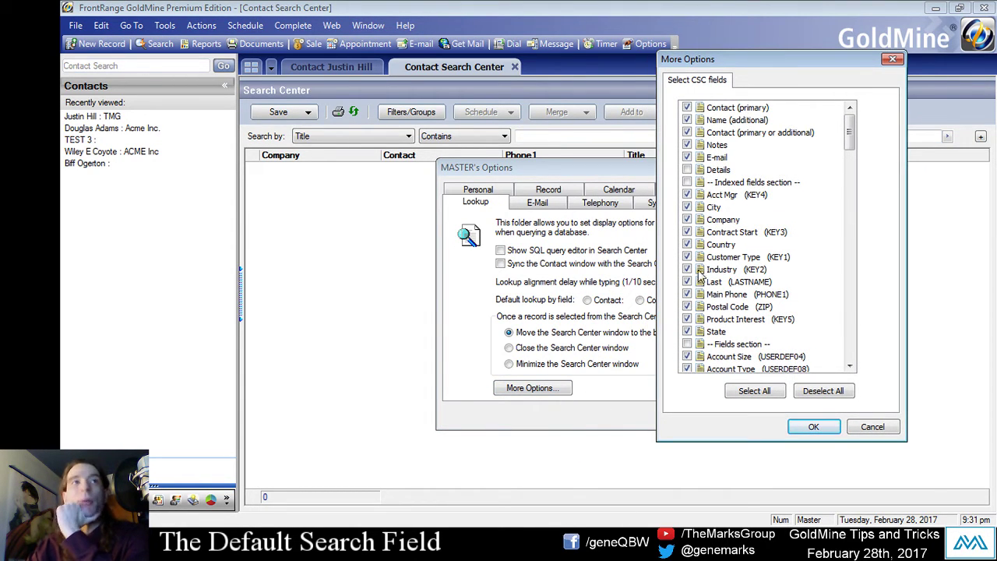
{"action": "left_click_drag", "start_coordinate": [851, 142], "coordinate": [855, 233]}
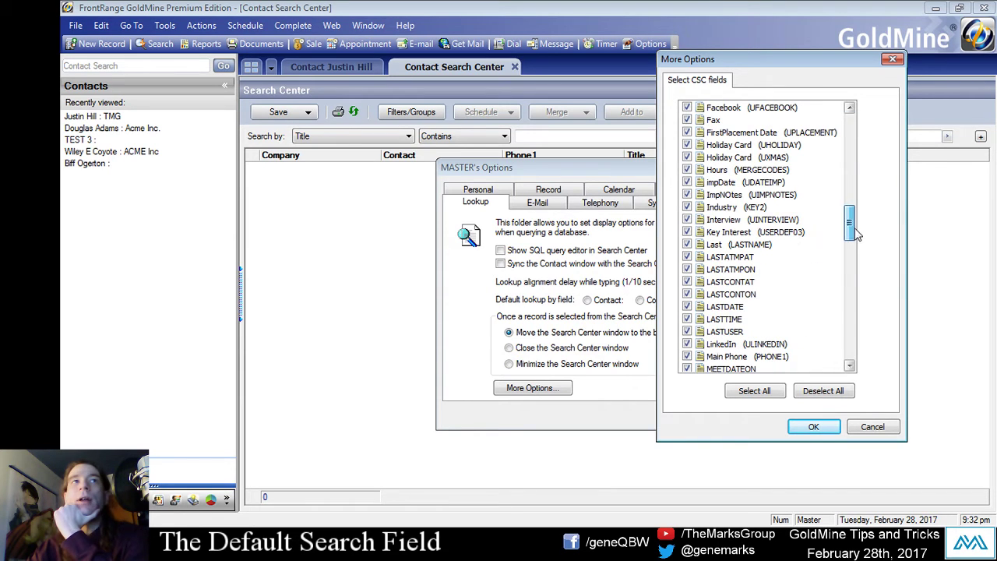
{"action": "left_click", "coordinate": [687, 331]}
{"action": "left_click", "coordinate": [687, 318]}
{"action": "left_click", "coordinate": [687, 306]}
{"action": "left_click", "coordinate": [686, 294]}
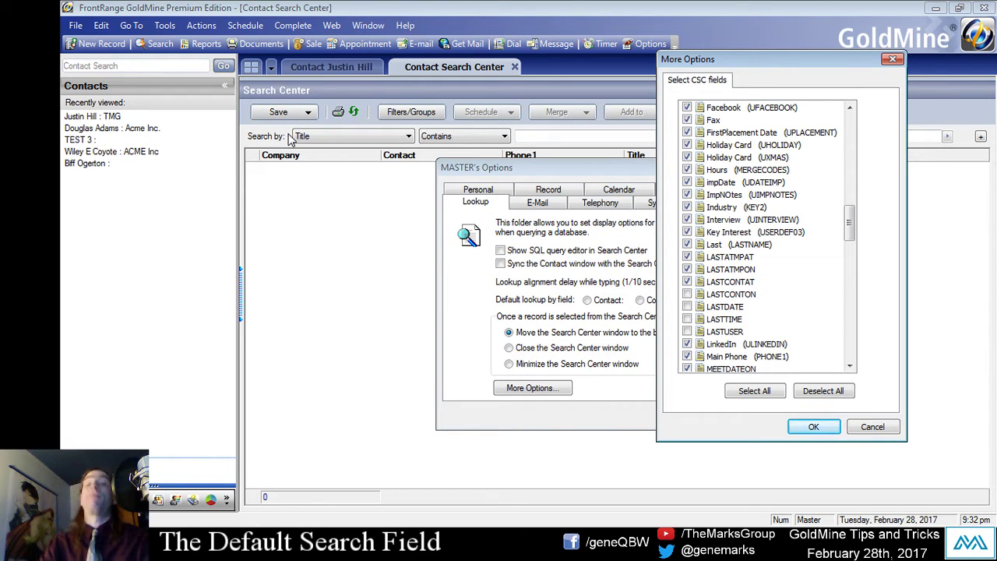
{"action": "left_click", "coordinate": [686, 294]}
{"action": "left_click", "coordinate": [686, 306]}
{"action": "left_click", "coordinate": [686, 319]}
{"action": "left_click", "coordinate": [686, 331]}
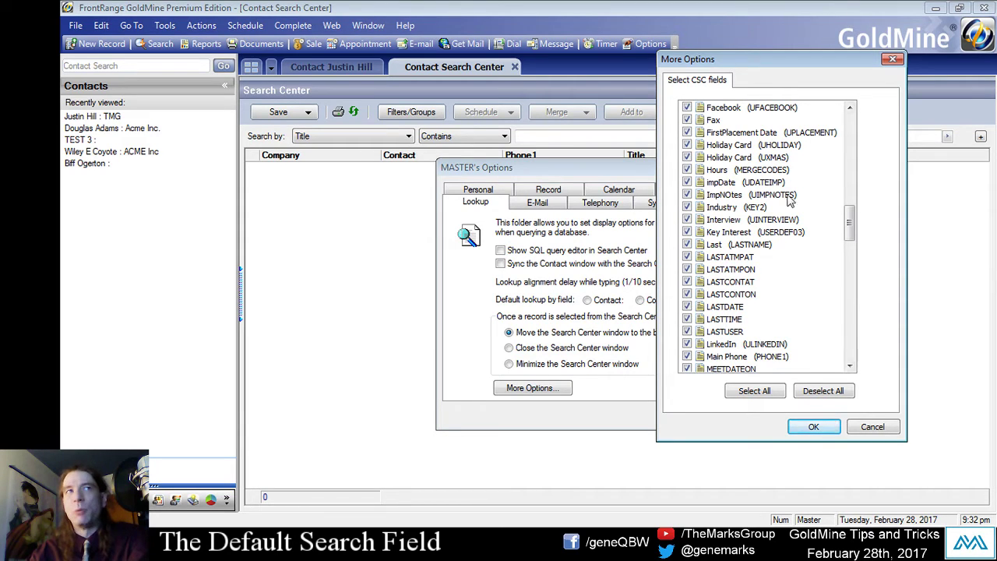
{"action": "left_click", "coordinate": [812, 426]}
{"action": "left_click", "coordinate": [704, 415]}
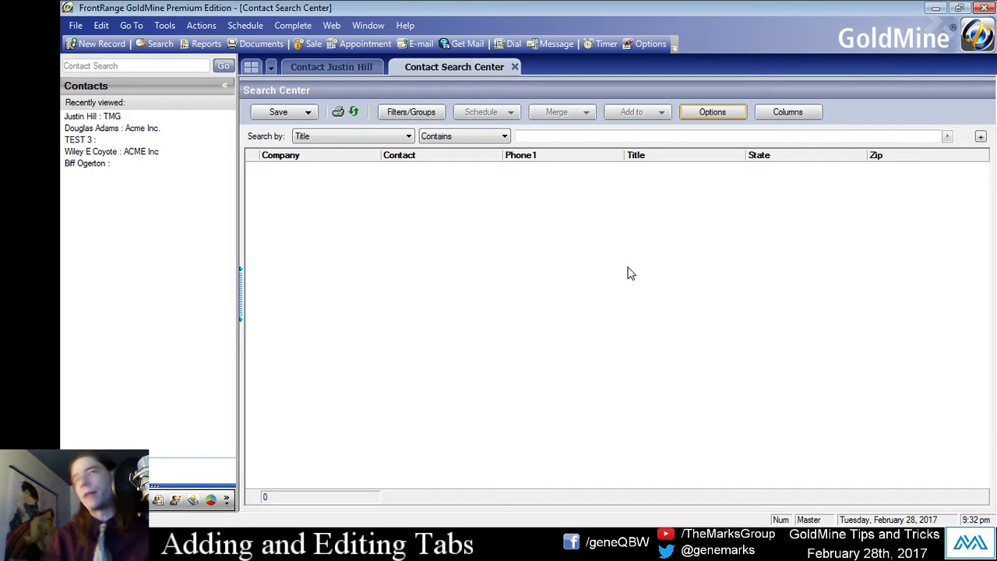
{"action": "left_click", "coordinate": [361, 69]}
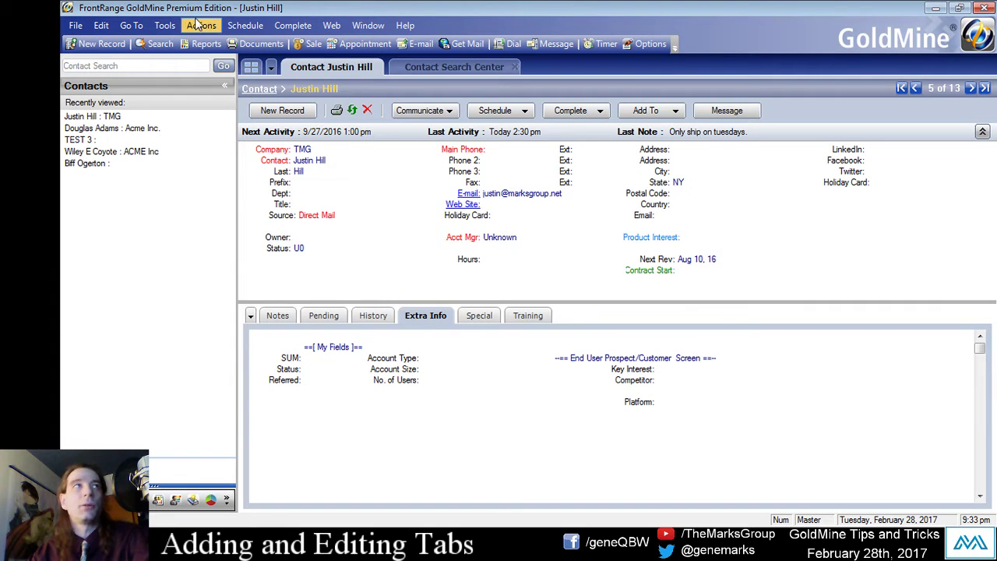
{"action": "left_click", "coordinate": [164, 25]}
{"action": "left_click", "coordinate": [246, 271]}
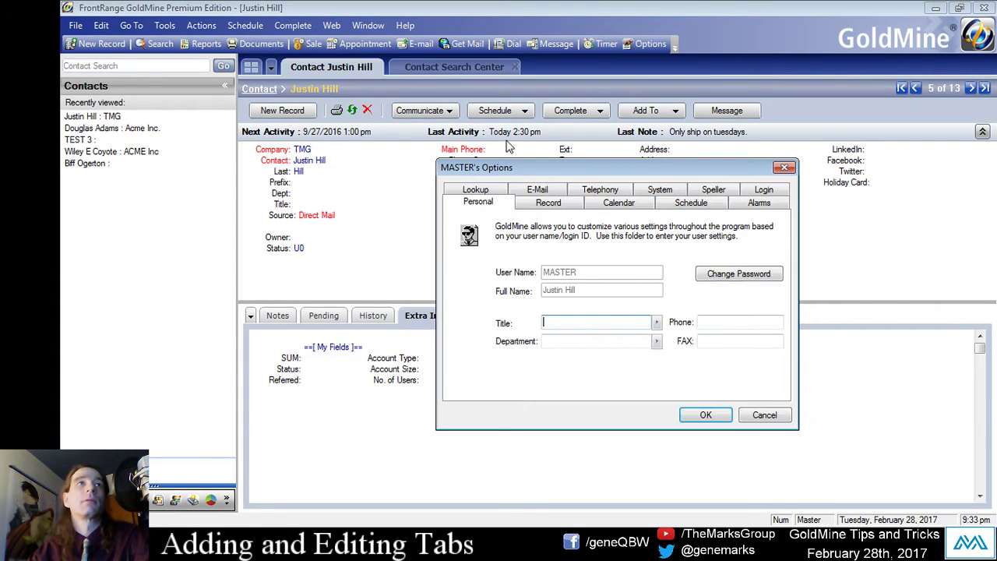
{"action": "left_click", "coordinate": [548, 201]}
{"action": "left_click_drag", "start_coordinate": [616, 166], "coordinate": [555, 88]}
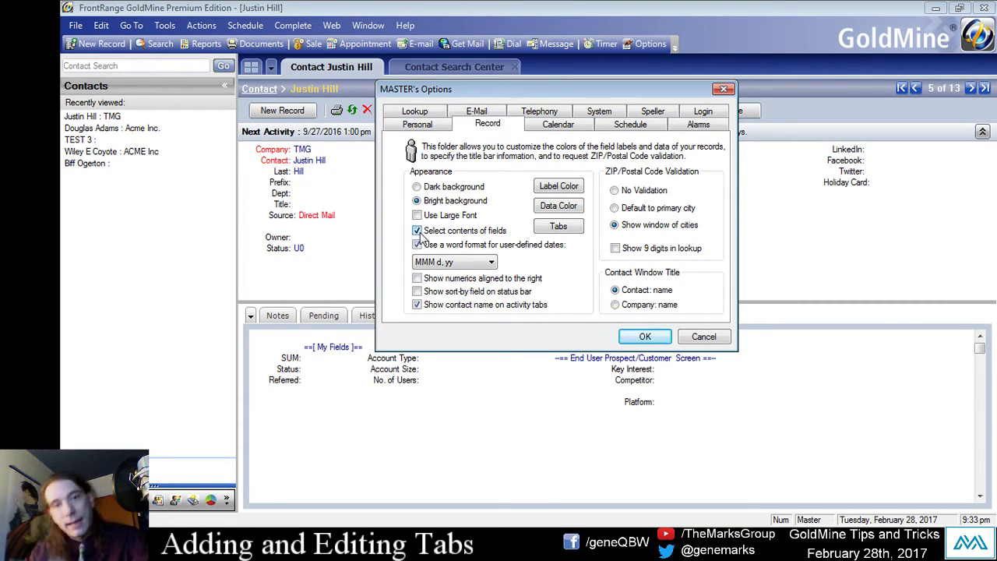
{"action": "left_click", "coordinate": [660, 341]}
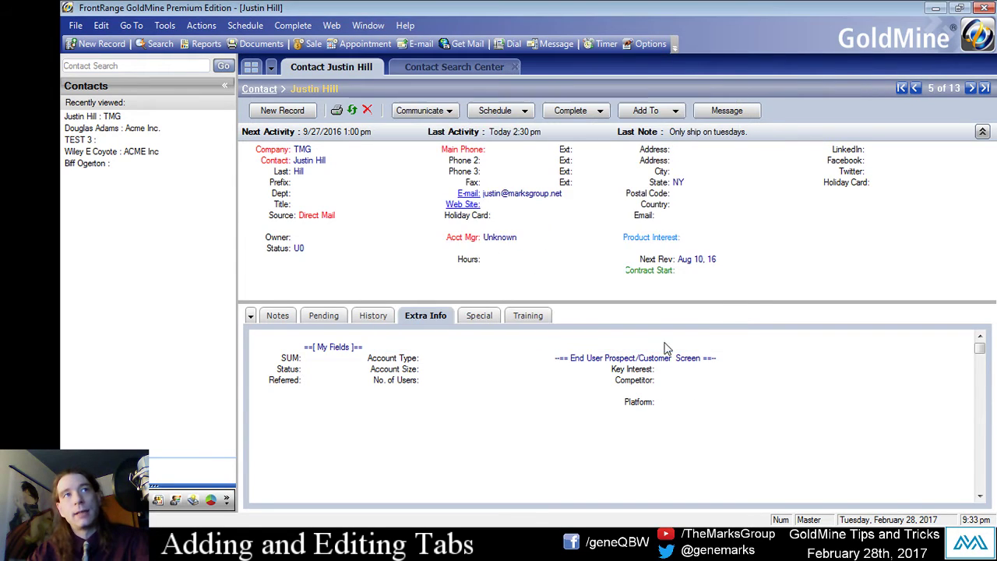
{"action": "left_click", "coordinate": [327, 160]}
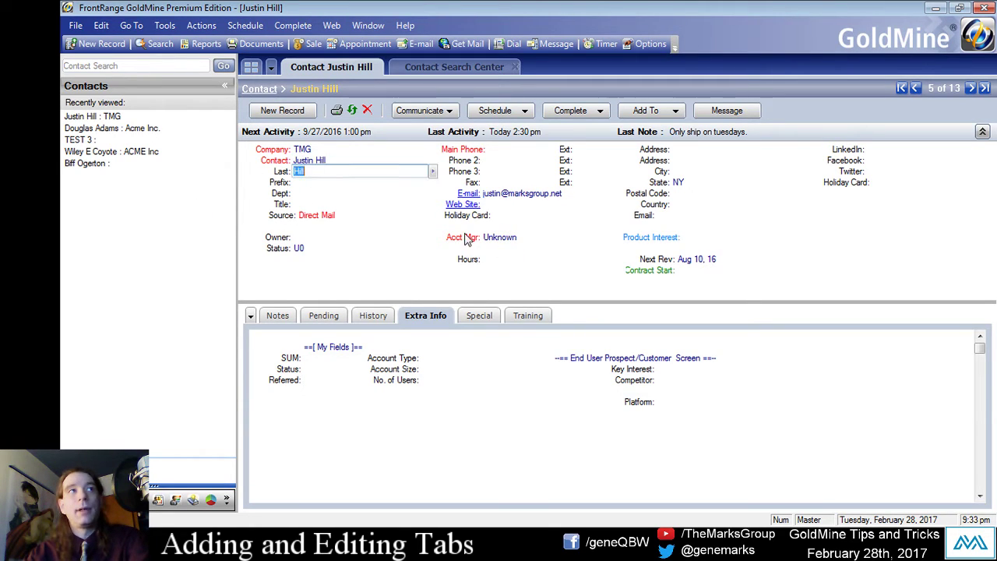
{"action": "left_click", "coordinate": [320, 150]}
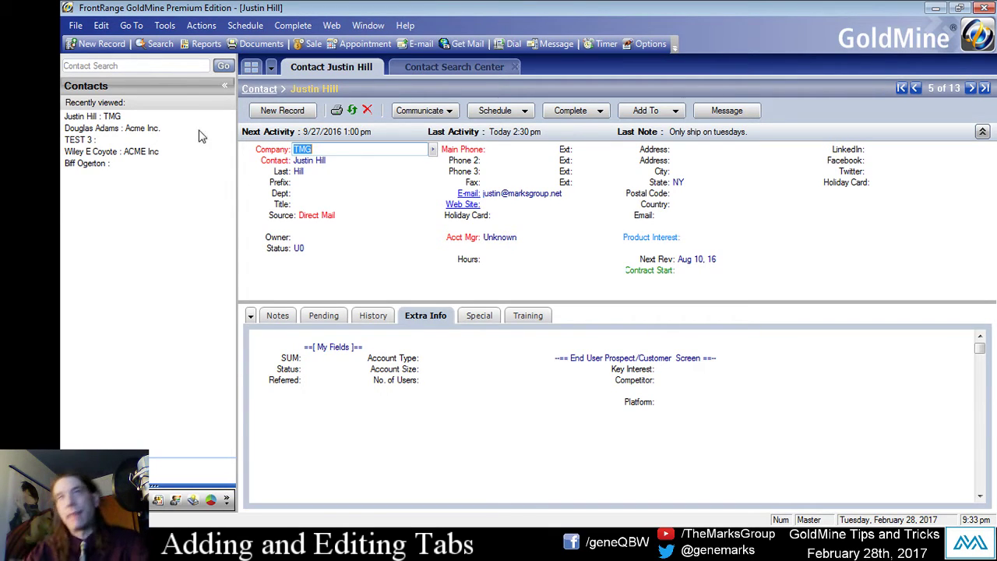
{"action": "left_click", "coordinate": [317, 160]}
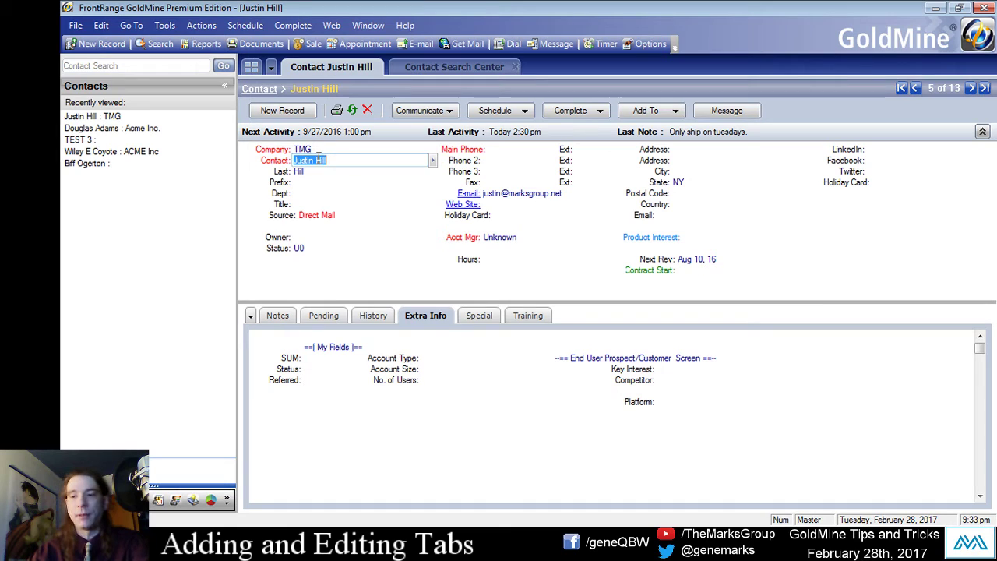
{"action": "type", "text": "n"}
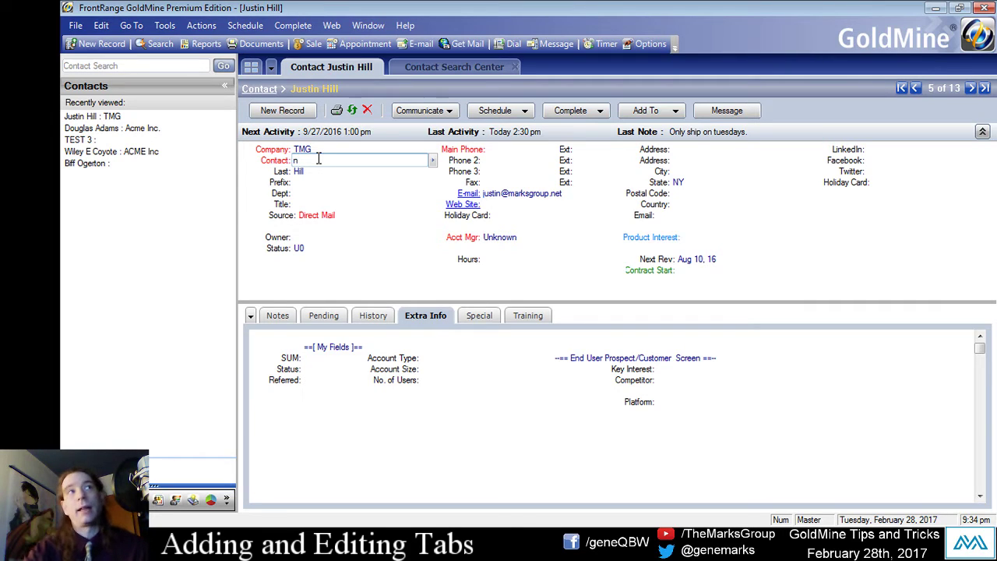
{"action": "key", "text": "Return"}
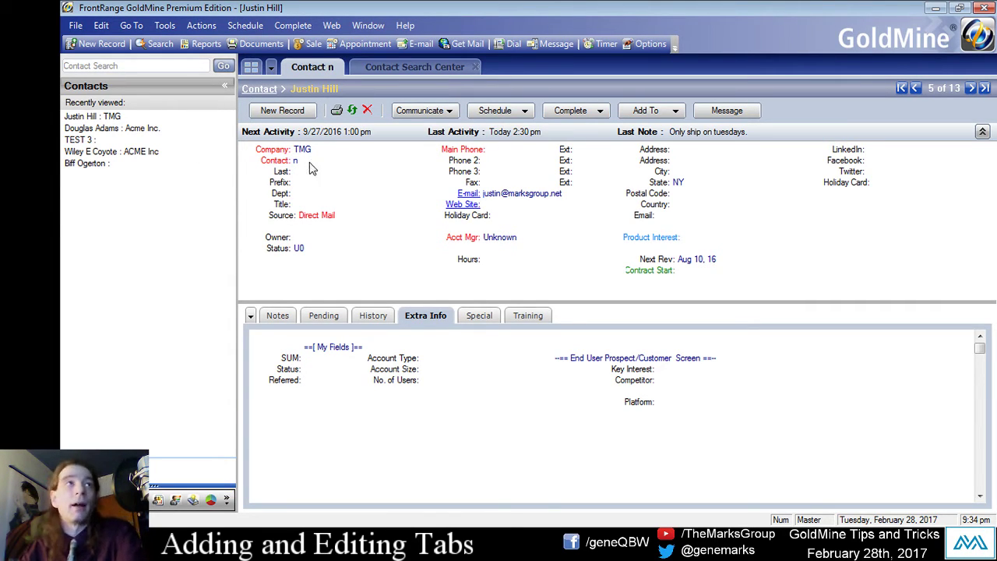
{"action": "left_click", "coordinate": [310, 160]}
{"action": "type", "text": "Hi"}
{"action": "key", "text": "BackSpace"}
{"action": "key", "text": "BackSpace"}
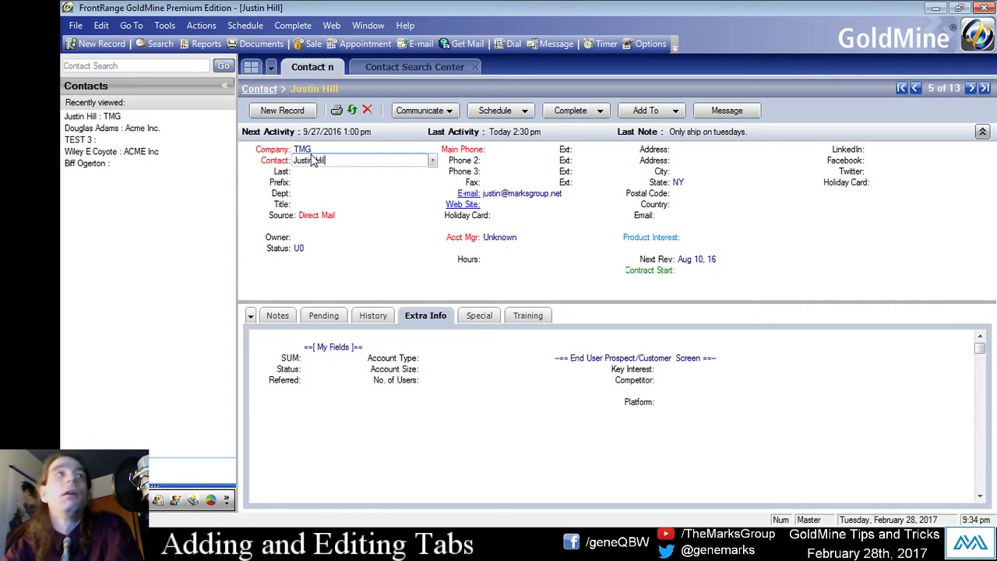
{"action": "key", "text": "Return"}
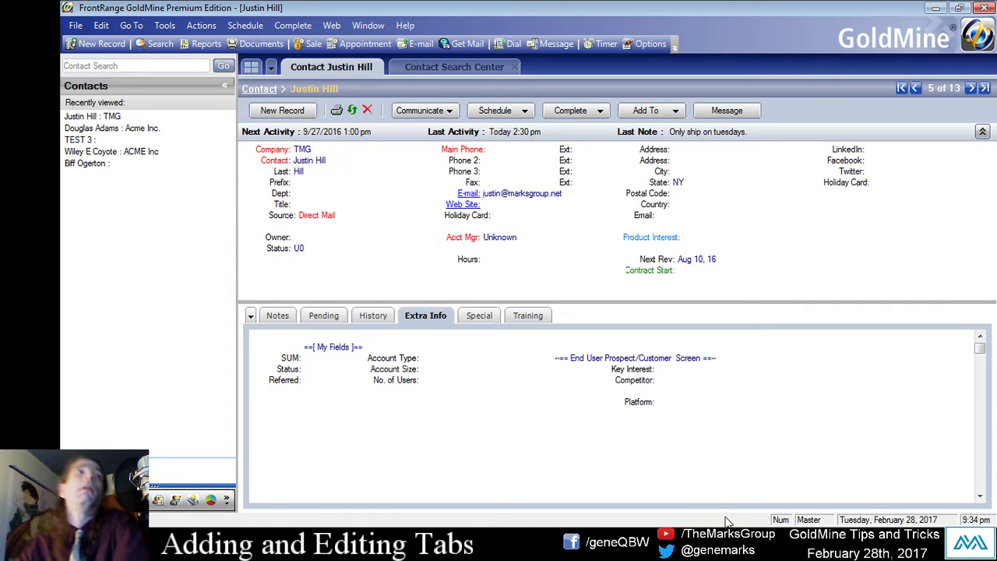
Open Tabs Access from the Record options and select Notes in the tab list.
{"action": "left_click", "coordinate": [164, 25]}
{"action": "left_click", "coordinate": [216, 281]}
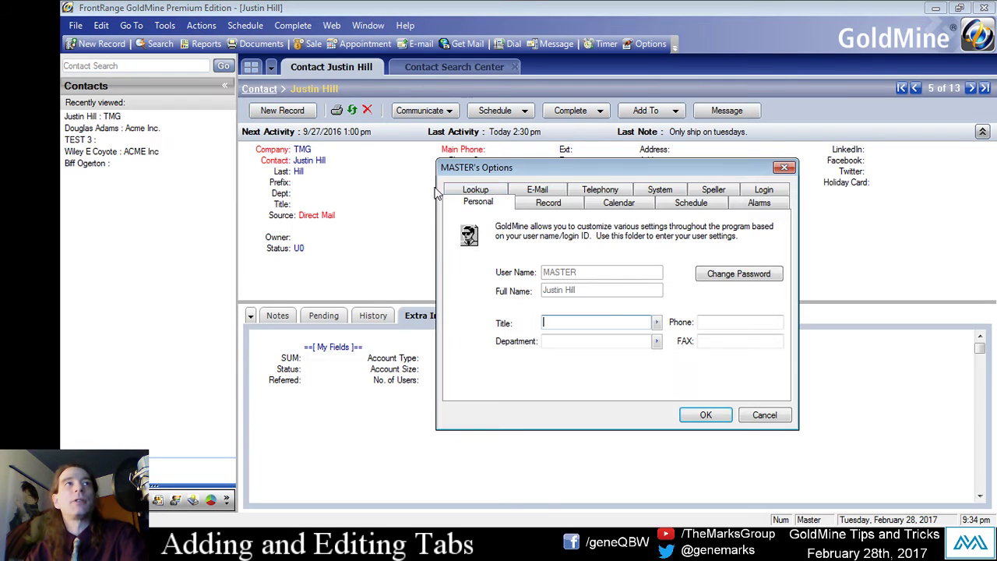
{"action": "left_click", "coordinate": [531, 204]}
{"action": "left_click", "coordinate": [617, 305]}
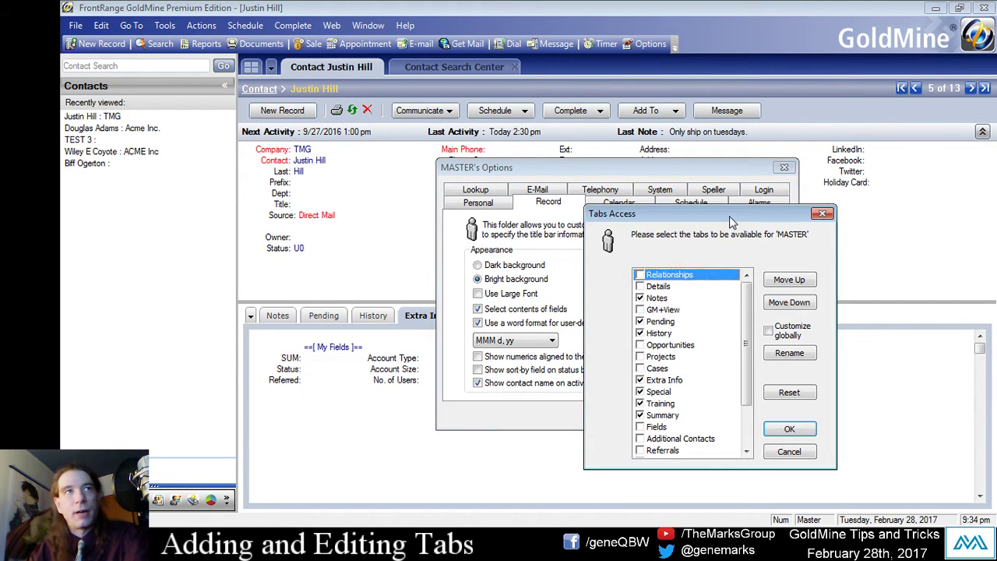
{"action": "left_click_drag", "start_coordinate": [712, 150], "coordinate": [663, 115]}
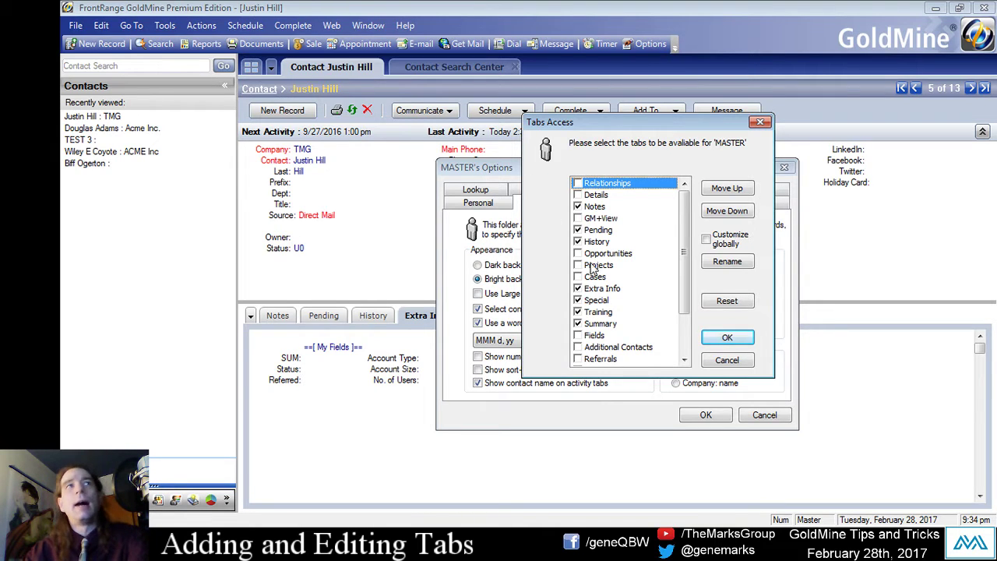
{"action": "left_click", "coordinate": [589, 323]}
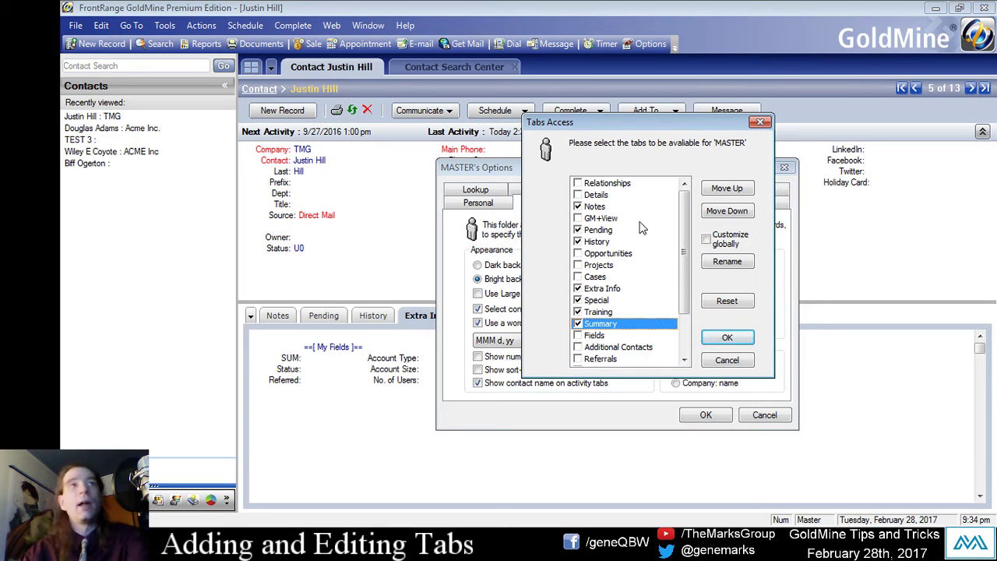
{"action": "left_click", "coordinate": [601, 196]}
{"action": "left_click", "coordinate": [625, 241]}
{"action": "left_click", "coordinate": [614, 207]}
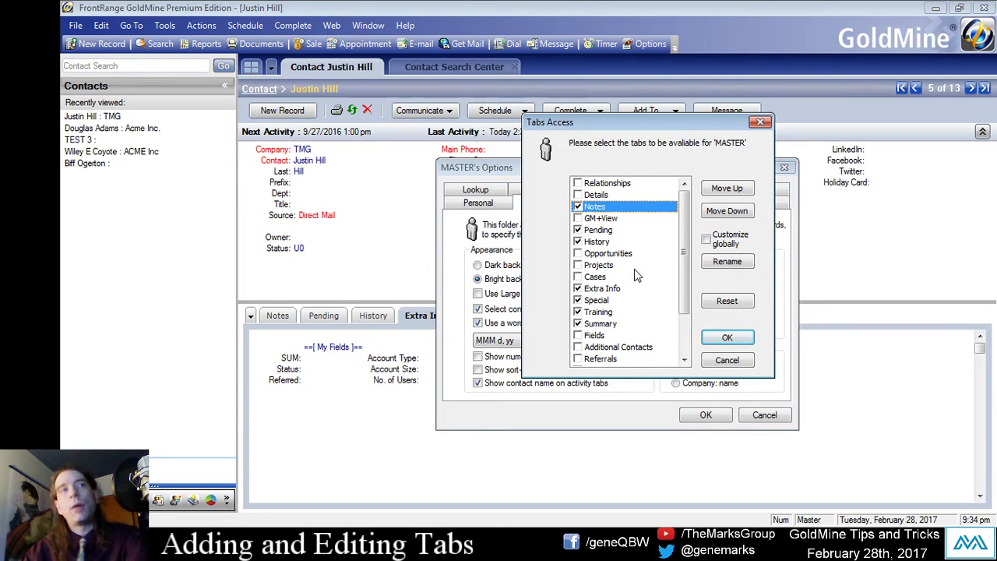
Move Notes to the top of the available tabs and apply the options.
{"action": "left_click", "coordinate": [736, 190]}
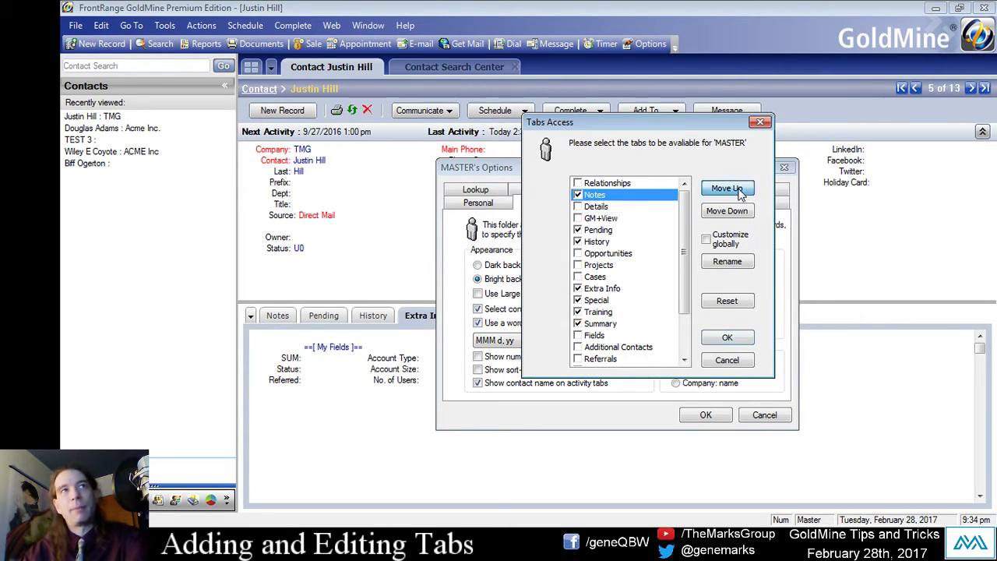
{"action": "left_click", "coordinate": [738, 193]}
{"action": "left_click", "coordinate": [739, 212]}
{"action": "left_click", "coordinate": [739, 212]}
{"action": "left_click", "coordinate": [738, 192]}
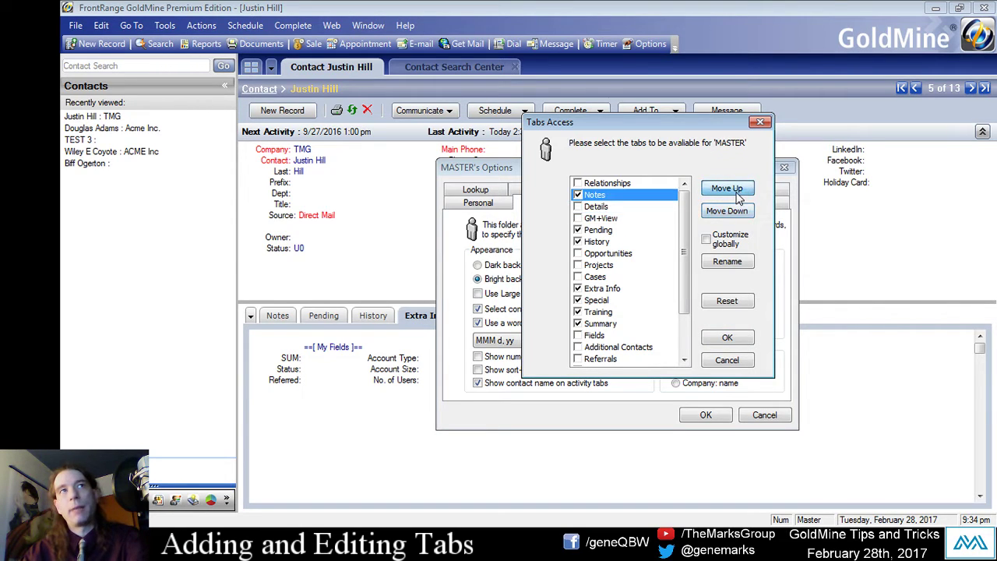
{"action": "left_click", "coordinate": [739, 192]}
{"action": "left_click", "coordinate": [727, 337]}
{"action": "left_click", "coordinate": [706, 427]}
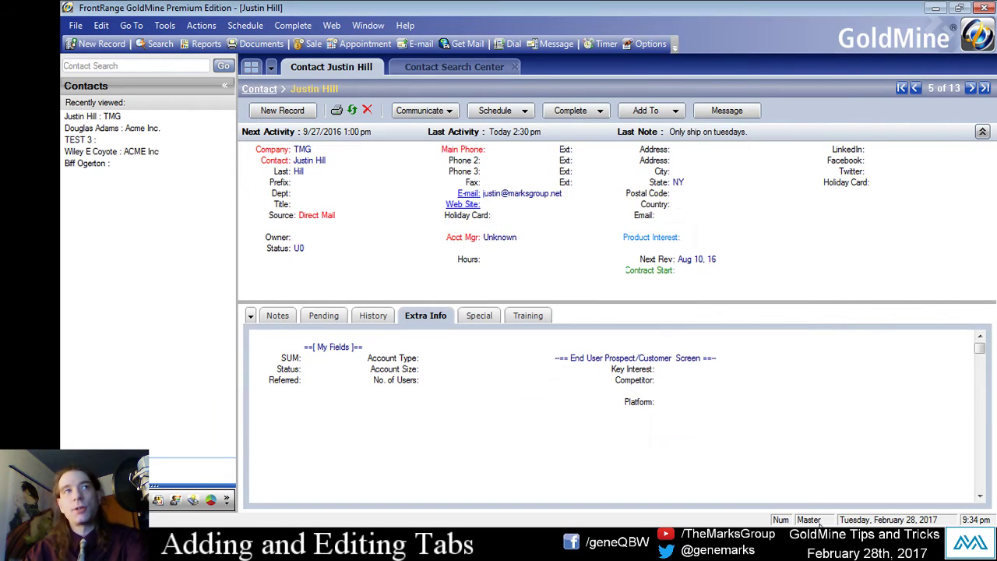
Drag the record tabs into the order Extra Info, Notes, Training, Pending, History, Special.
{"action": "left_click_drag", "start_coordinate": [432, 328], "coordinate": [545, 330]}
{"action": "left_click_drag", "start_coordinate": [470, 316], "coordinate": [304, 319]}
{"action": "left_click_drag", "start_coordinate": [524, 318], "coordinate": [258, 329]}
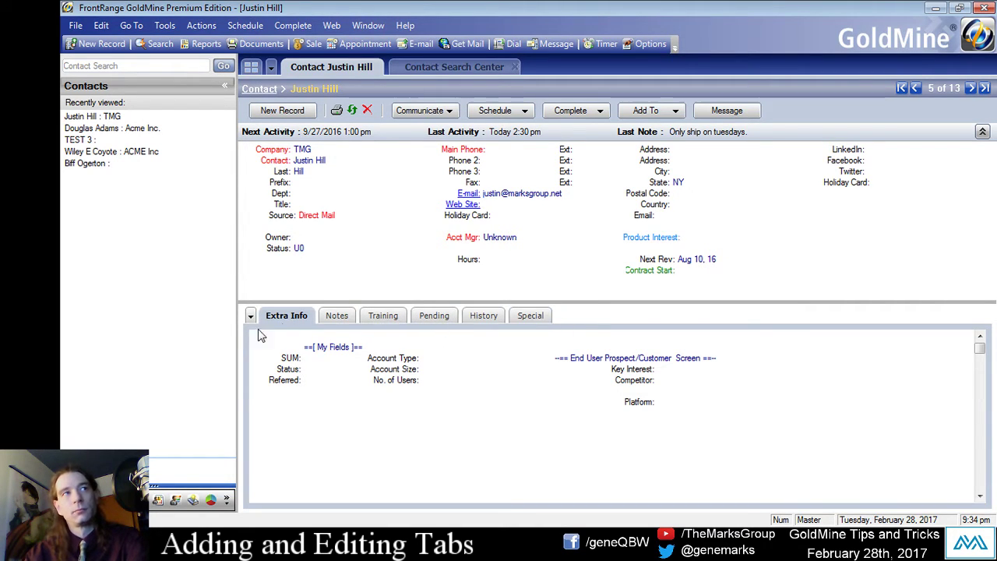
Add the Summary tab to the contact record from the tab-list dropdown.
{"action": "left_click", "coordinate": [250, 316]}
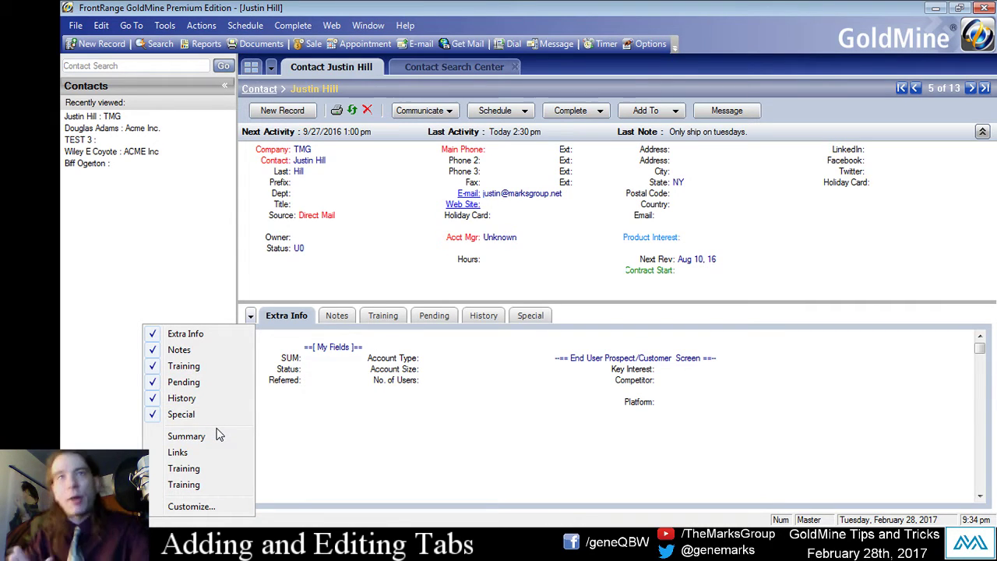
{"action": "left_click", "coordinate": [185, 437]}
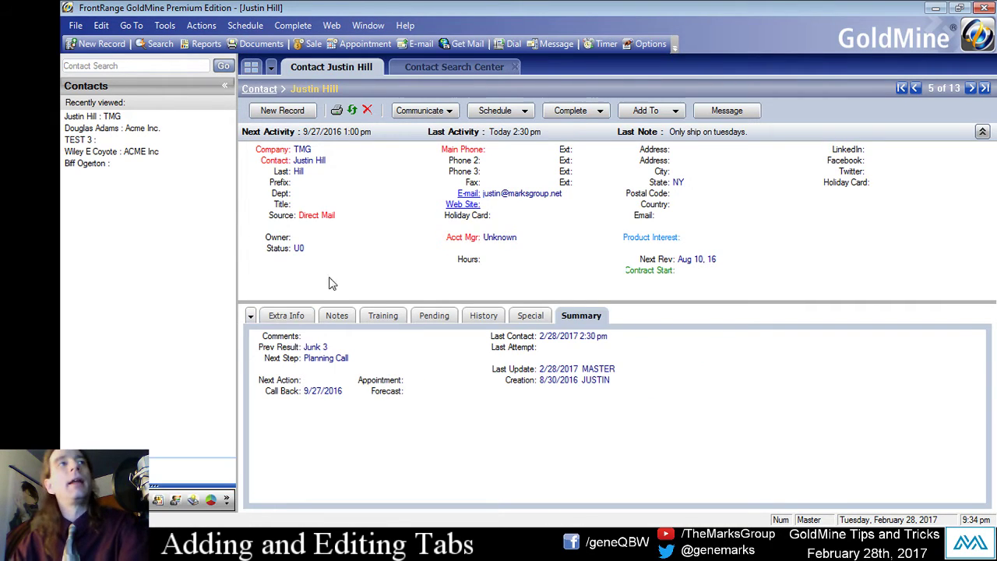
{"action": "left_click", "coordinate": [250, 315]}
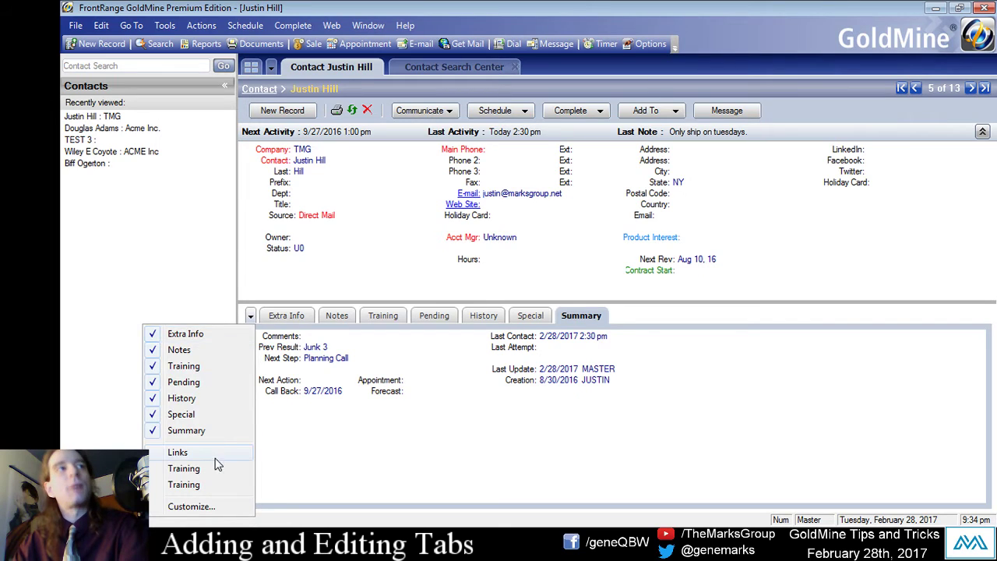
{"action": "left_click", "coordinate": [220, 433]}
{"action": "left_click", "coordinate": [250, 315]}
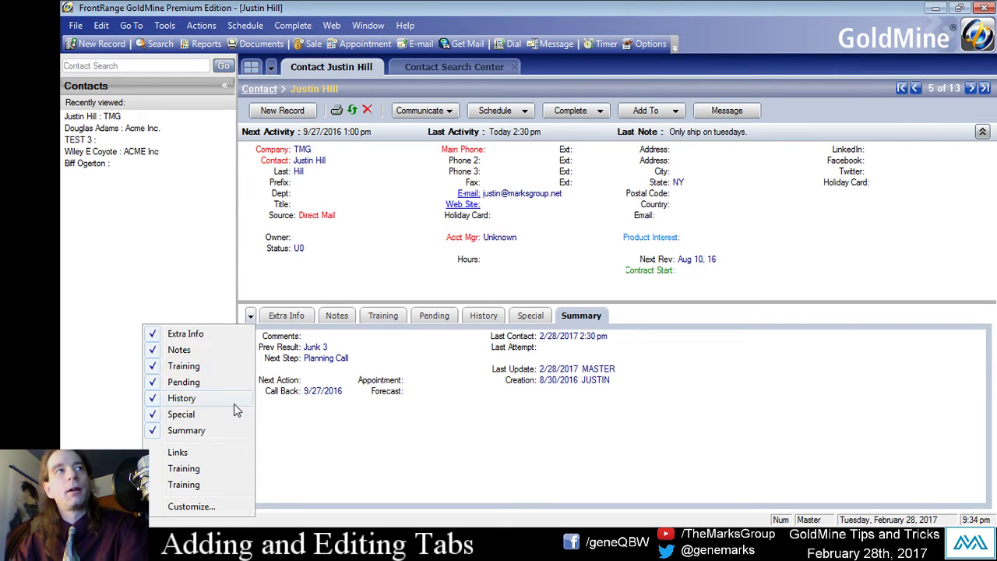
{"action": "left_click", "coordinate": [194, 433]}
{"action": "left_click", "coordinate": [250, 314]}
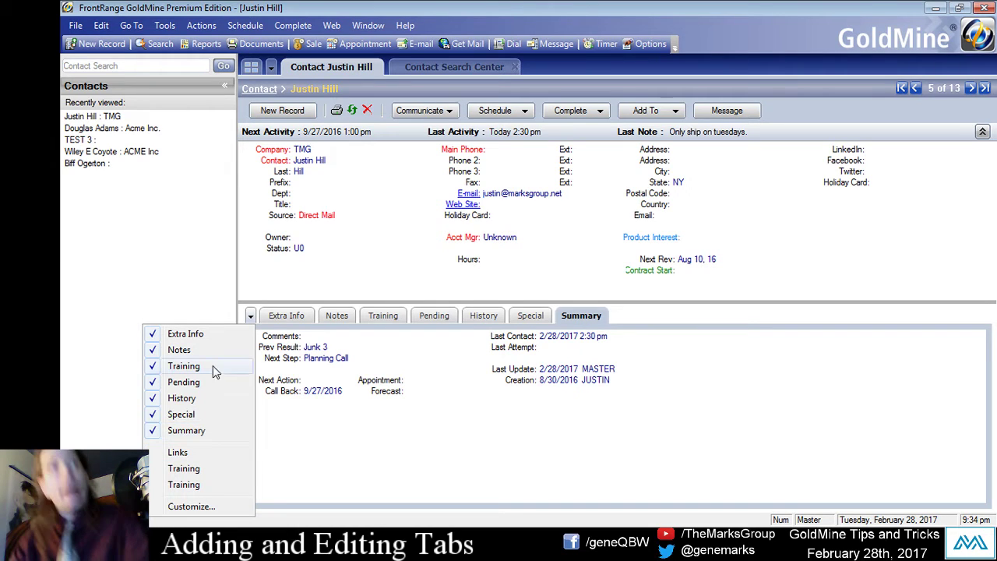
{"action": "left_click", "coordinate": [250, 315]}
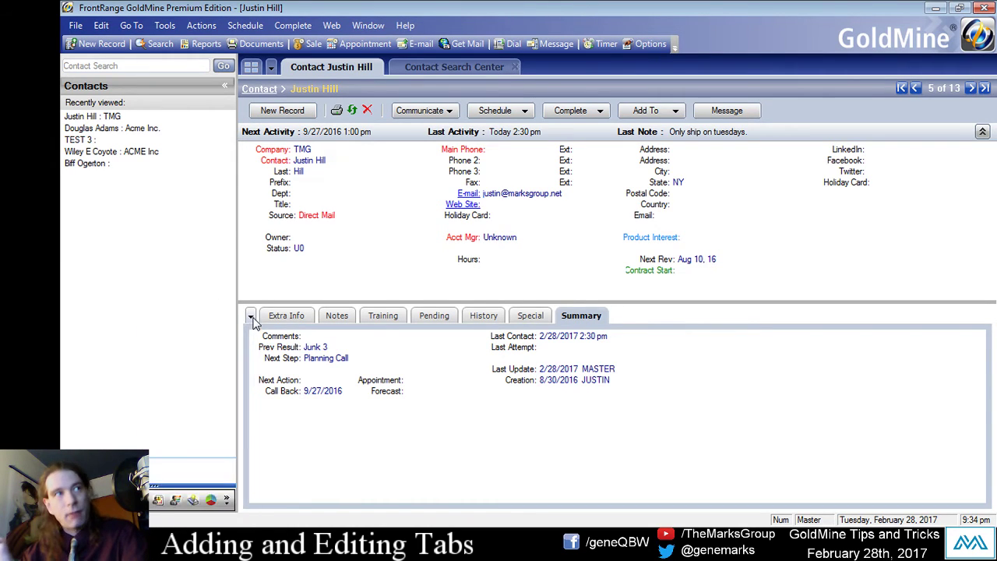
{"action": "left_click", "coordinate": [251, 318]}
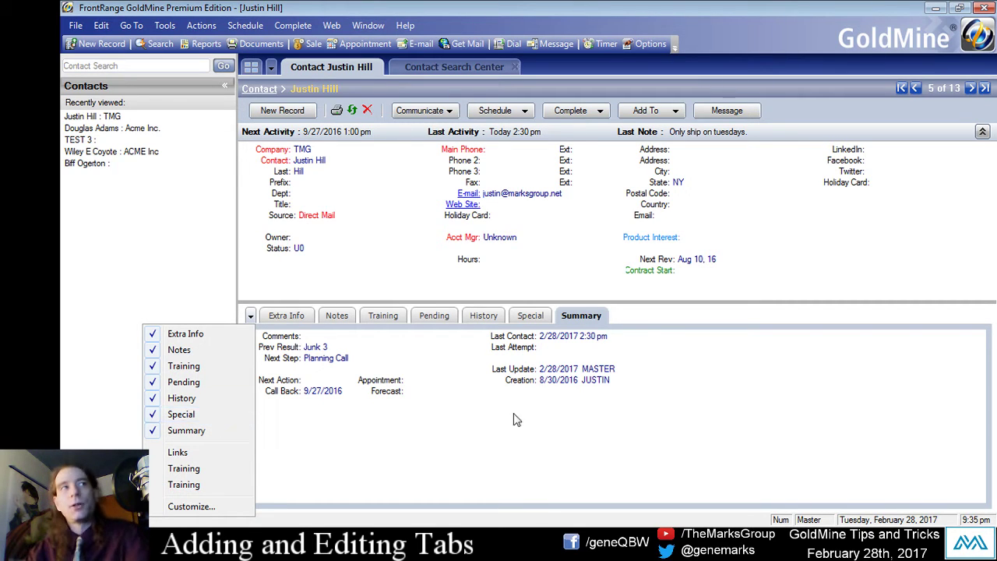
{"action": "left_click", "coordinate": [574, 408]}
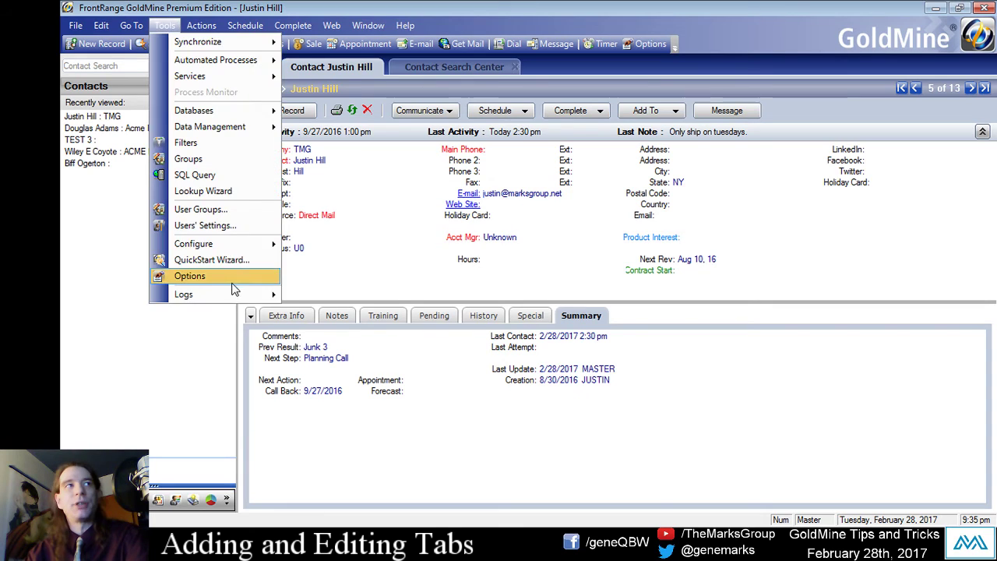
Open Tabs Access, select Summary, then cancel out of the options without changes.
{"action": "left_click", "coordinate": [238, 280]}
{"action": "left_click", "coordinate": [545, 204]}
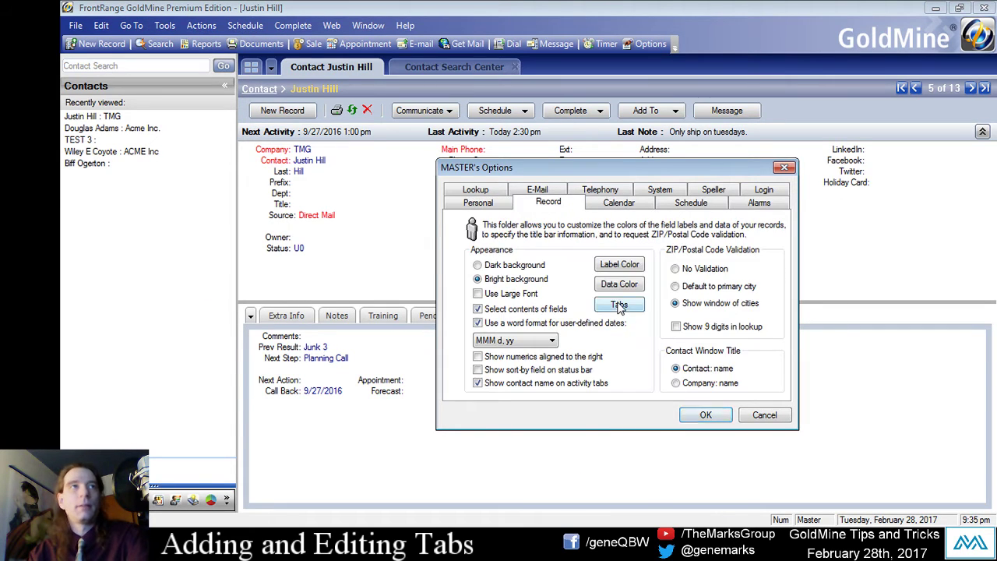
{"action": "left_click", "coordinate": [619, 305]}
{"action": "left_click", "coordinate": [636, 283]}
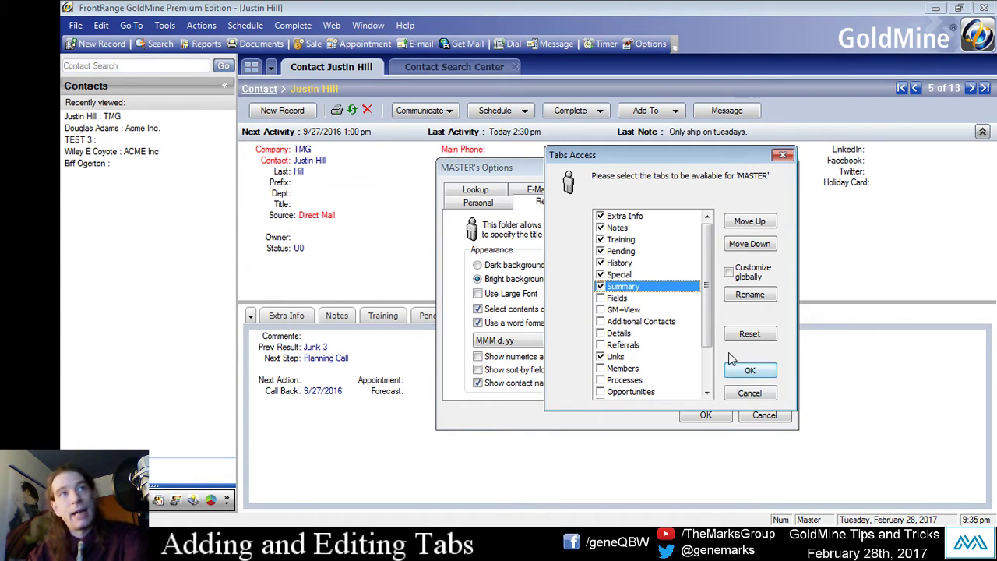
{"action": "left_click", "coordinate": [757, 396]}
{"action": "left_click", "coordinate": [766, 416]}
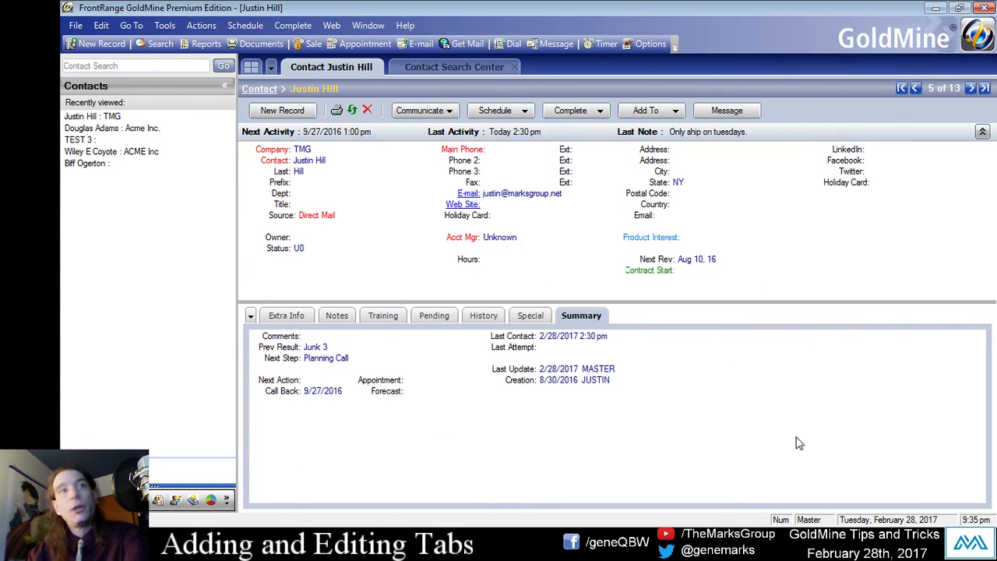
Add the Links tab from the tab-list dropdown and bring Summary to the front.
{"action": "left_click", "coordinate": [251, 316]}
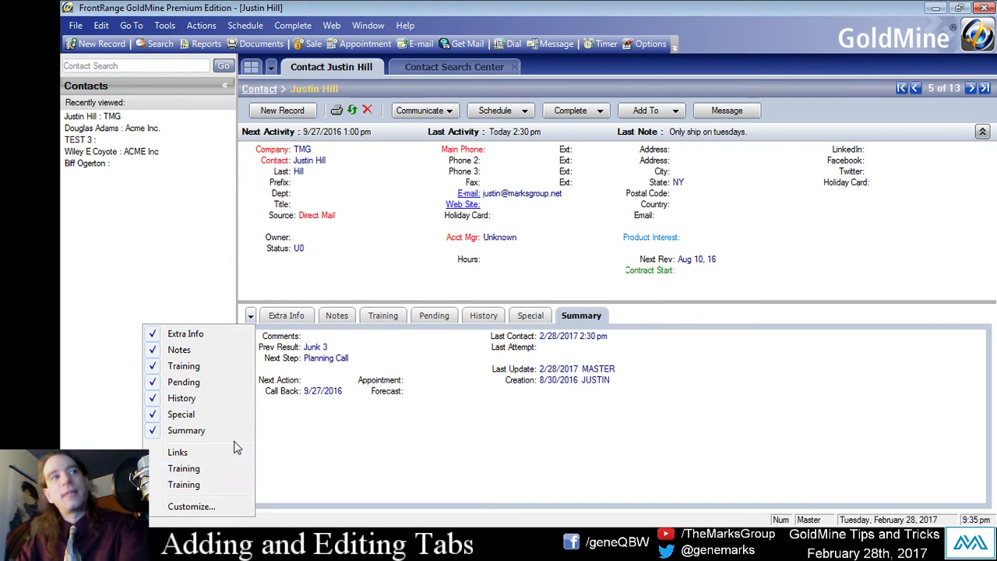
{"action": "left_click", "coordinate": [199, 454]}
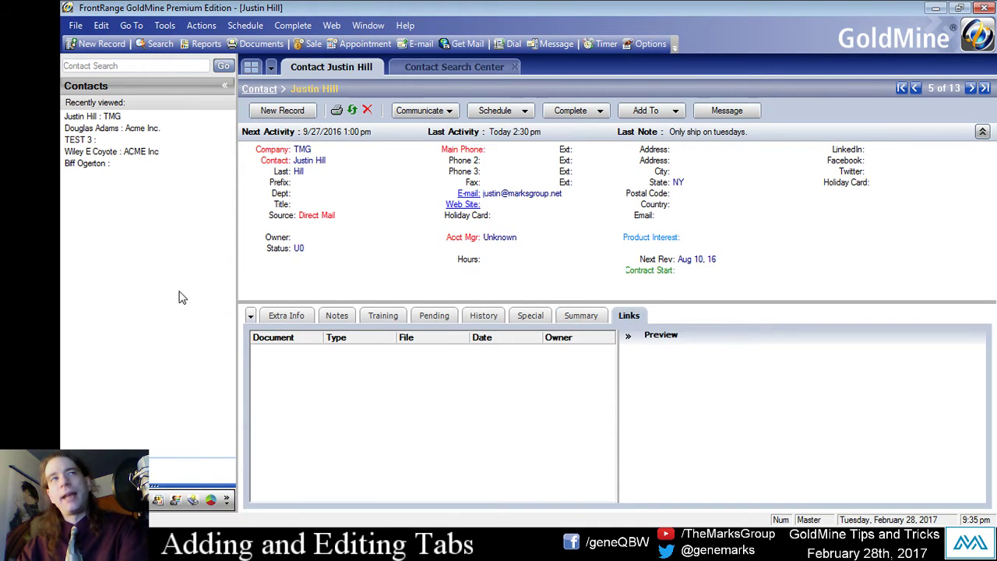
{"action": "left_click", "coordinate": [251, 315]}
{"action": "left_click", "coordinate": [161, 449]}
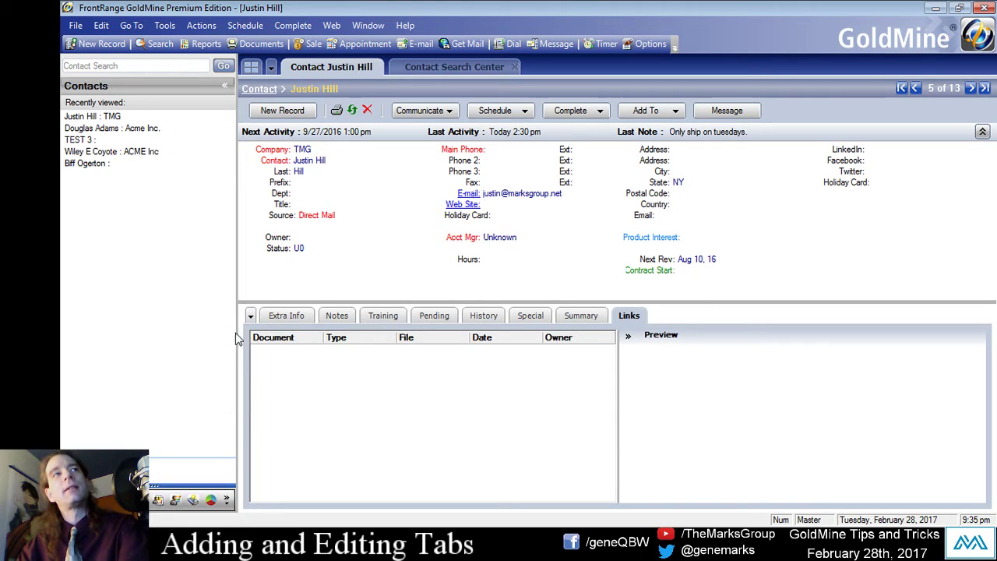
{"action": "left_click", "coordinate": [250, 316]}
{"action": "left_click", "coordinate": [160, 449]}
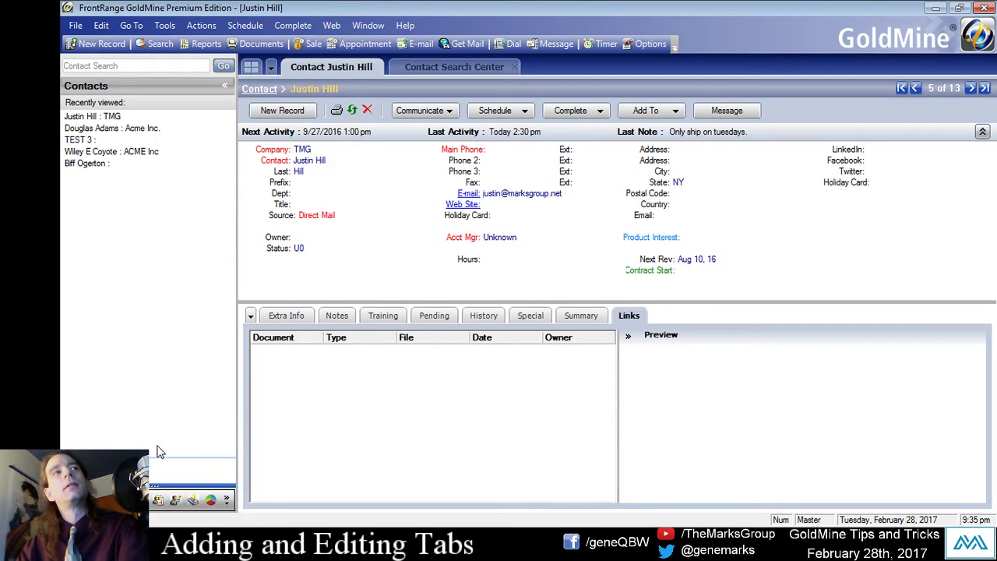
{"action": "left_click", "coordinate": [251, 315]}
{"action": "left_click", "coordinate": [228, 431]}
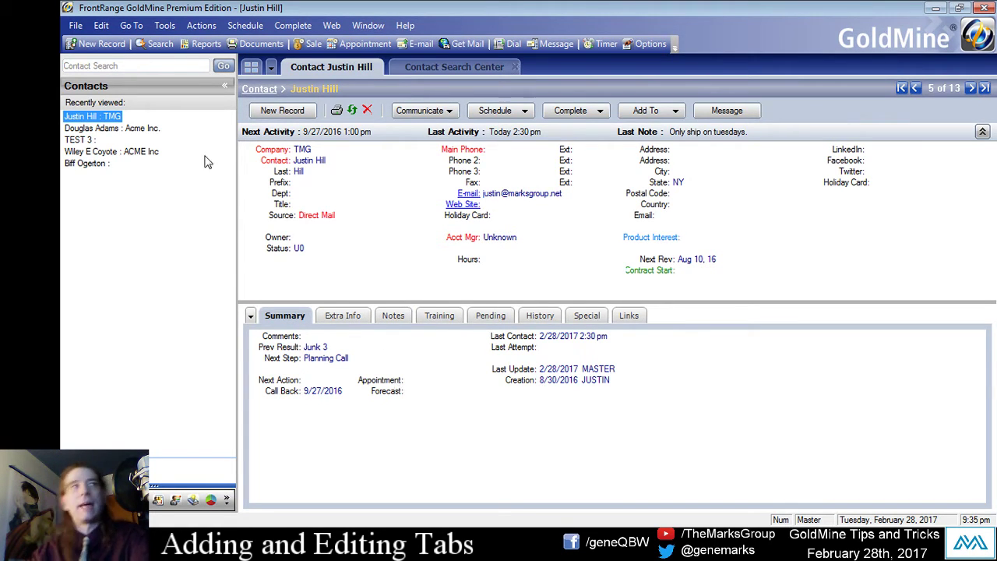
Dismiss the tab list, then untick Links in the Tabs Access list.
{"action": "left_click", "coordinate": [251, 315]}
{"action": "left_click", "coordinate": [425, 478]}
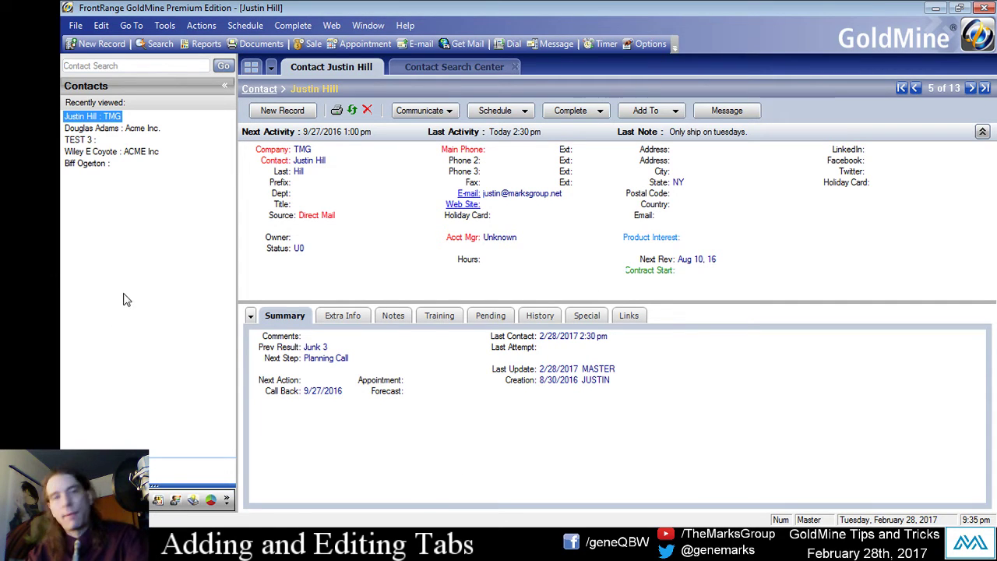
{"action": "left_click", "coordinate": [165, 25]}
{"action": "left_click", "coordinate": [194, 276]}
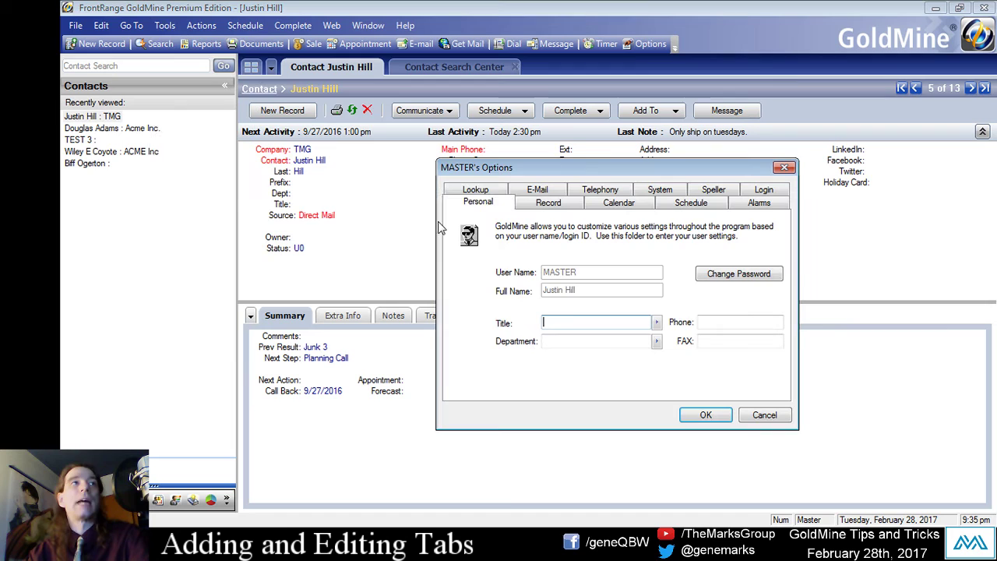
{"action": "left_click", "coordinate": [547, 202]}
{"action": "left_click", "coordinate": [568, 305]}
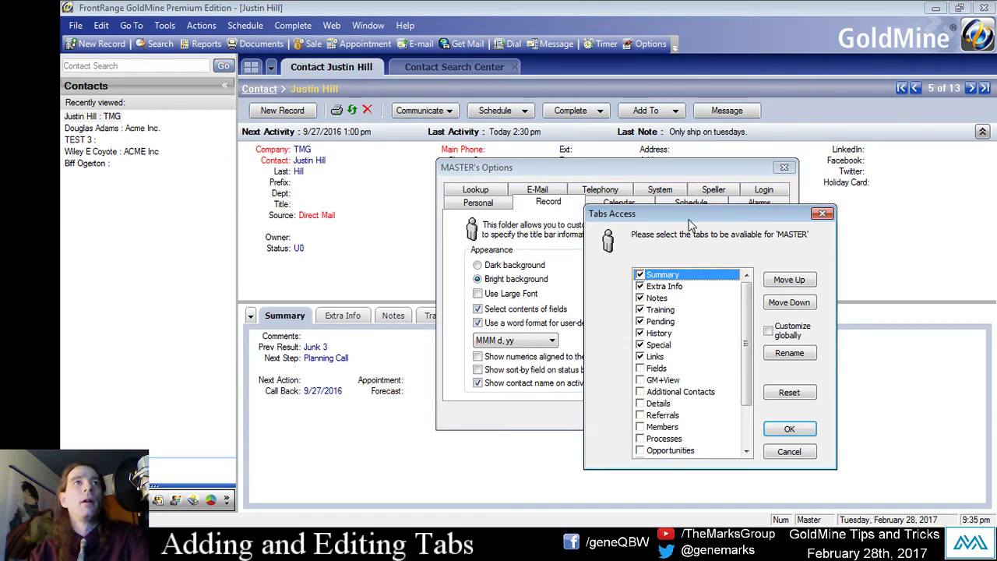
{"action": "left_click", "coordinate": [577, 317]}
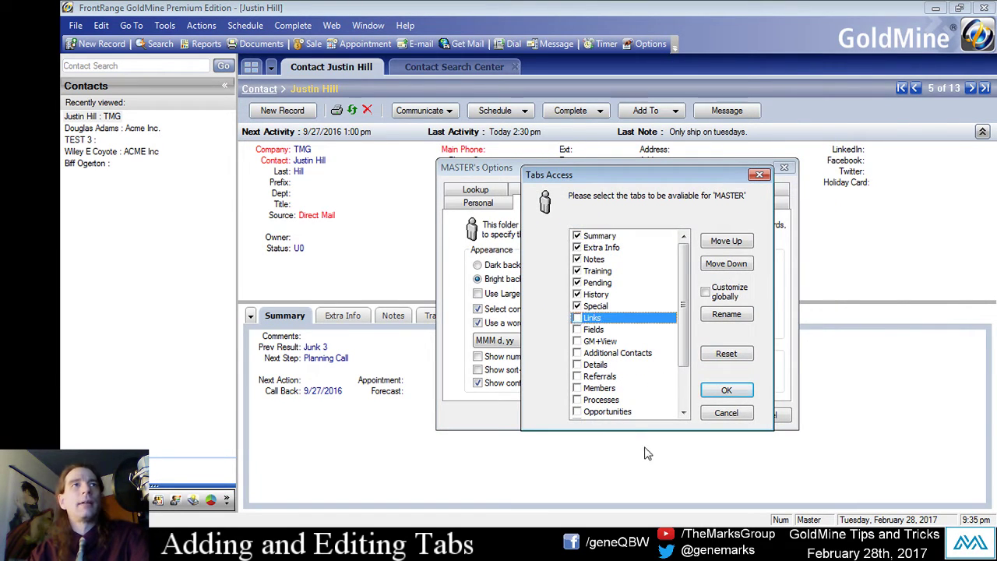
Untick GM+View, tick Additional Contacts, and confirm both options dialogs.
{"action": "left_click", "coordinate": [593, 345]}
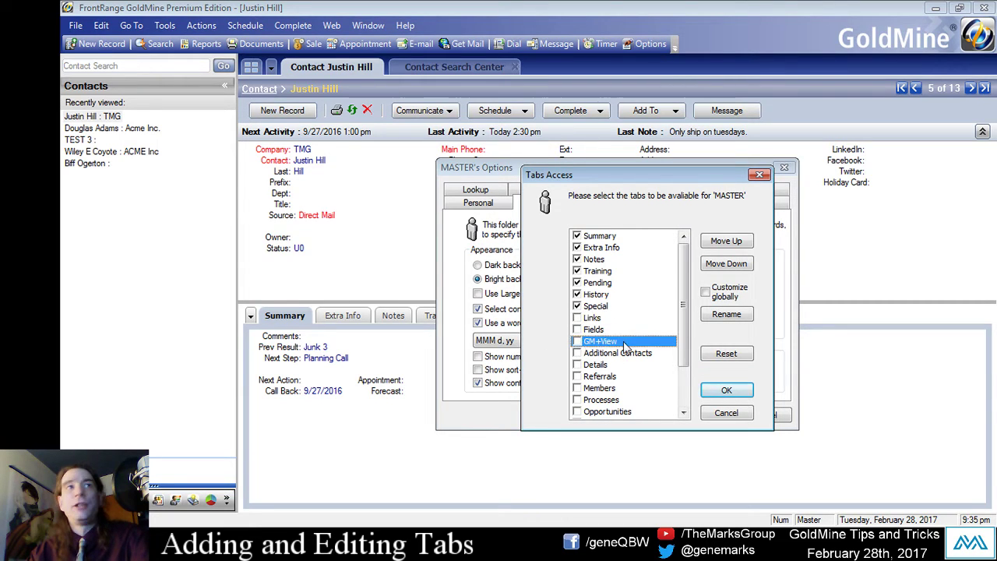
{"action": "left_click", "coordinate": [578, 342]}
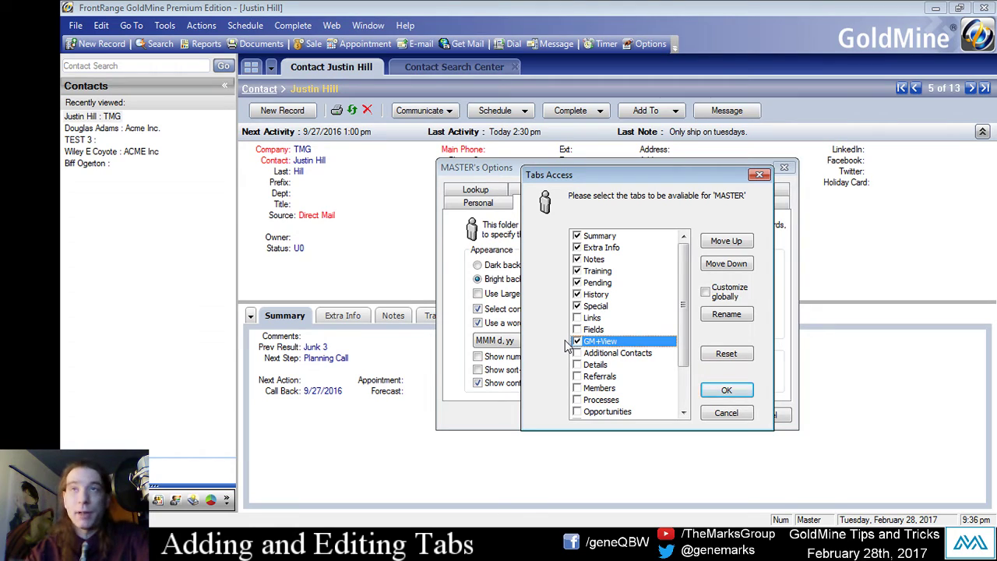
{"action": "left_click", "coordinate": [576, 342]}
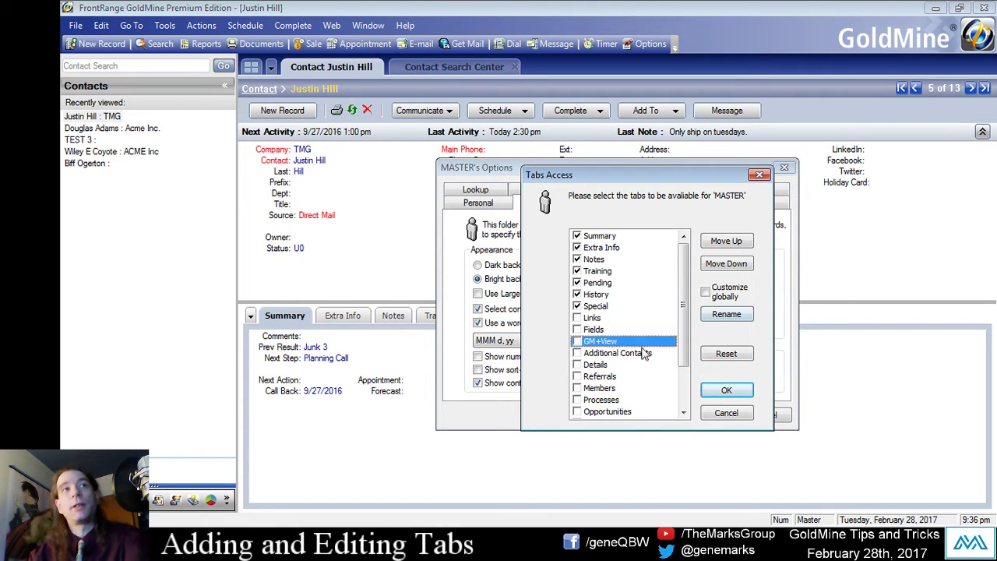
{"action": "left_click", "coordinate": [633, 354]}
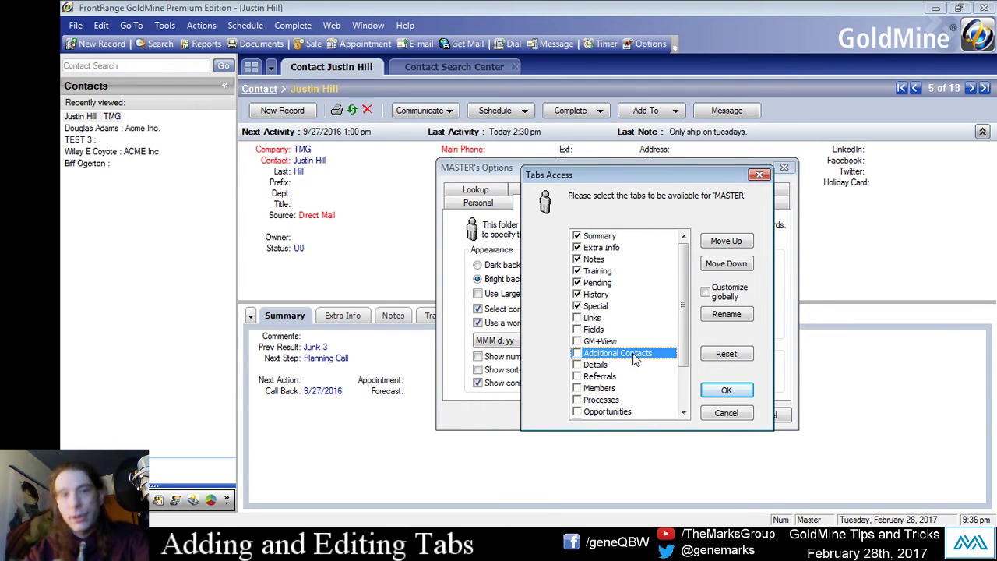
{"action": "left_click", "coordinate": [577, 354]}
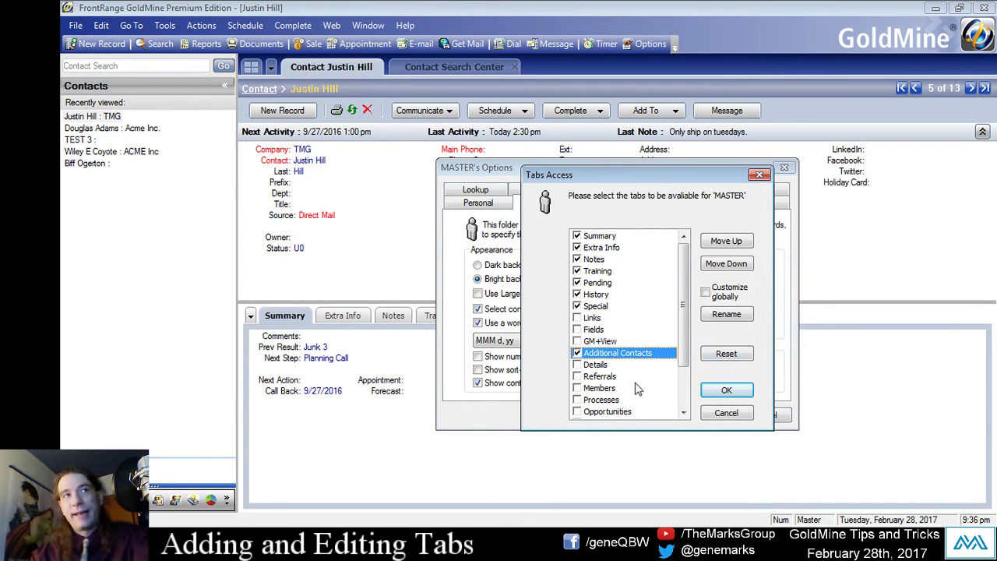
{"action": "left_click", "coordinate": [742, 393]}
{"action": "left_click", "coordinate": [716, 413]}
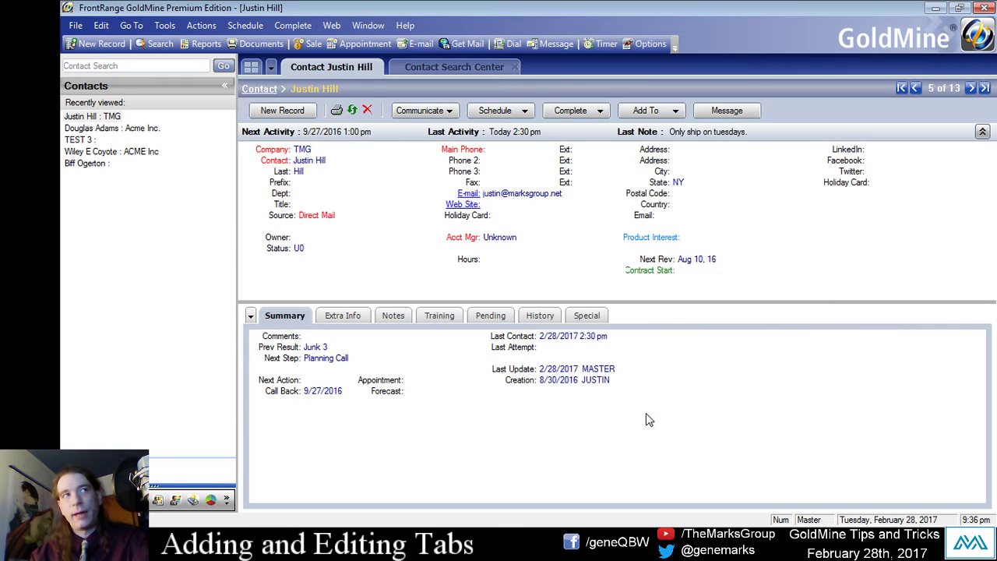
Switch to the Additional Contacts tab and start a new additional contact.
{"action": "left_click", "coordinate": [250, 316]}
{"action": "left_click", "coordinate": [234, 450]}
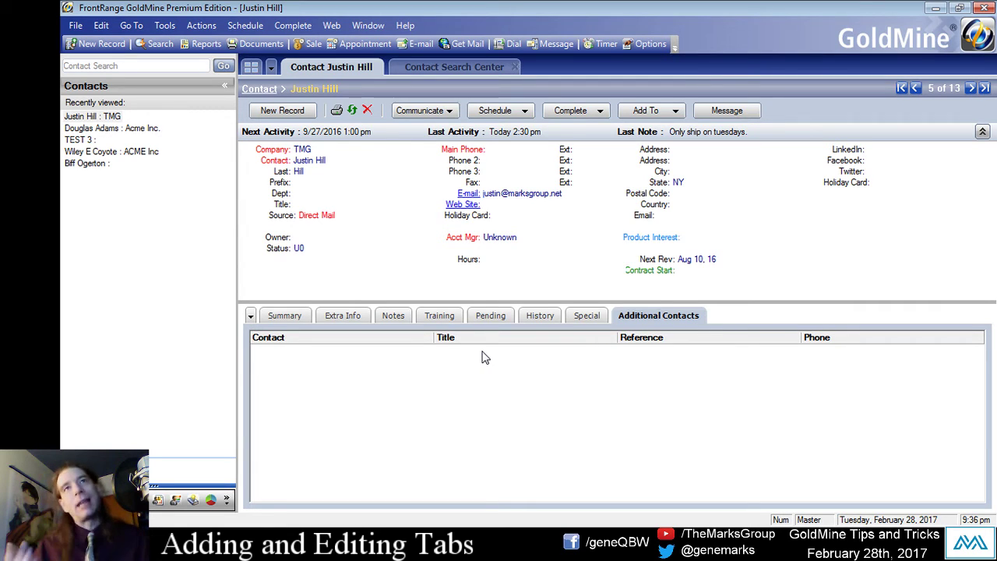
{"action": "right_click", "coordinate": [445, 346]}
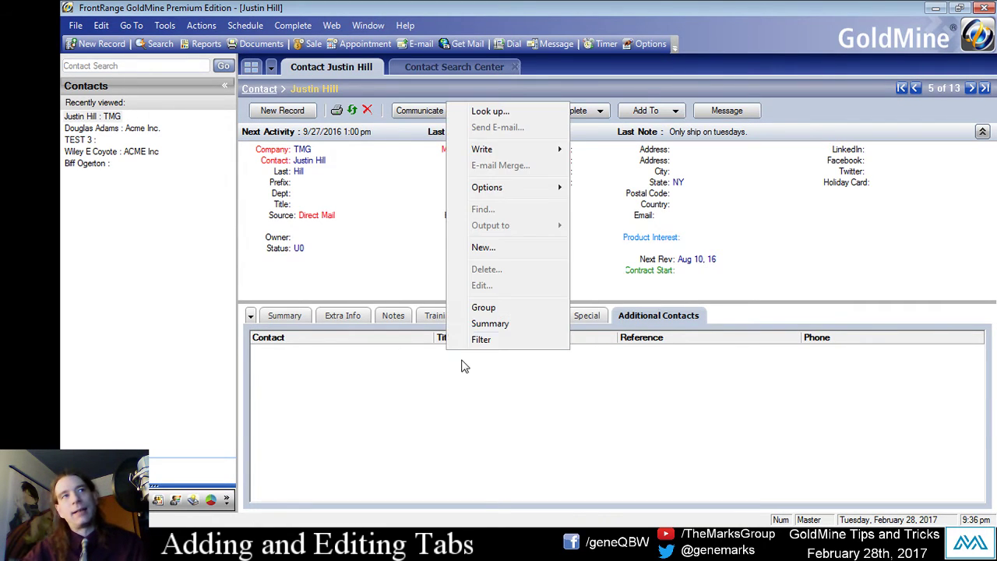
{"action": "left_click", "coordinate": [495, 246]}
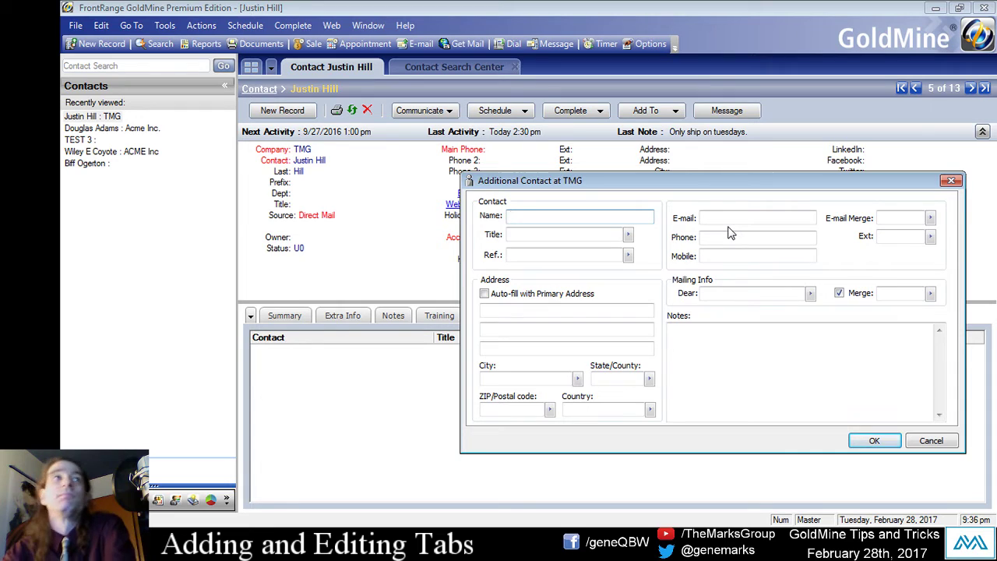
Enter the additional contact's name and title, fixing the capitalisation, and save it.
{"action": "type", "text": "joe Schl"}
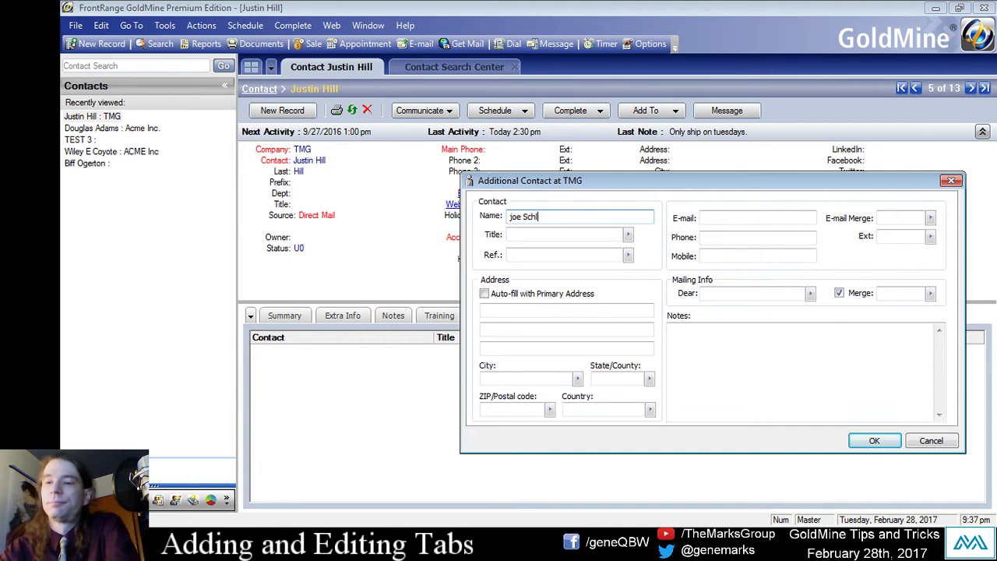
{"action": "type", "text": "mo"}
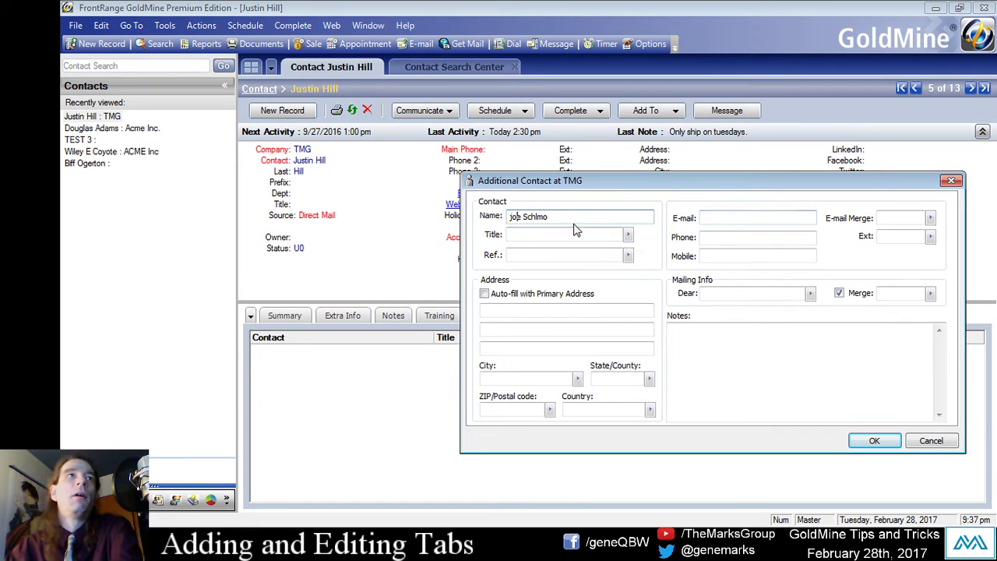
{"action": "left_click", "coordinate": [513, 217]}
{"action": "key", "text": "BackSpace"}
{"action": "type", "text": "J"}
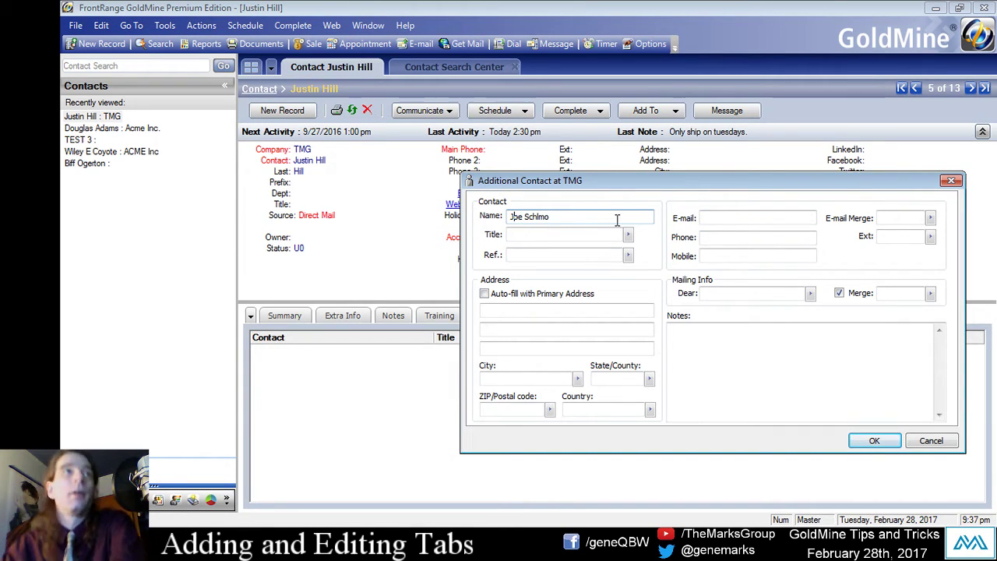
{"action": "left_click", "coordinate": [586, 235]}
{"action": "type", "text": "gatekeeper"}
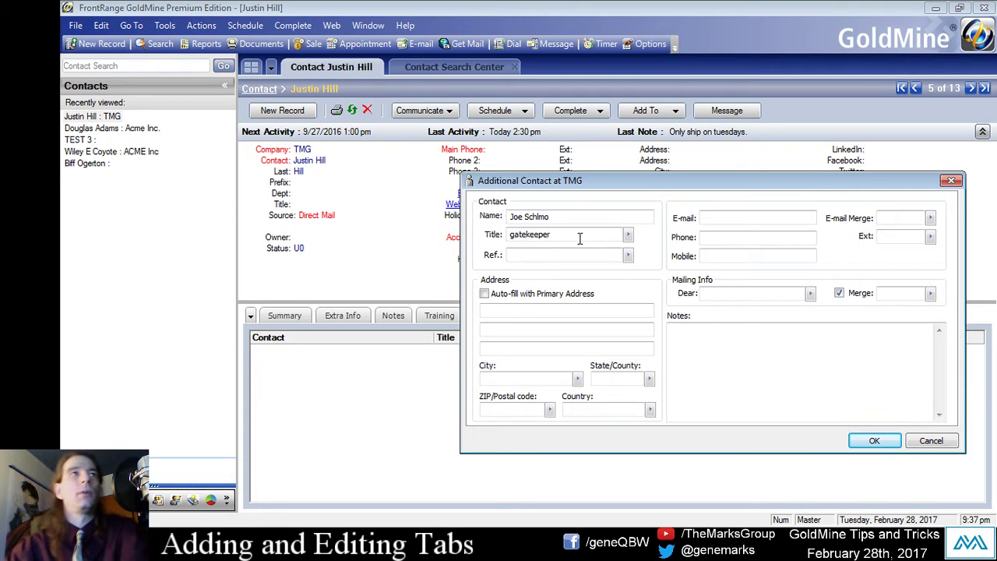
{"action": "left_click_drag", "start_coordinate": [579, 238], "coordinate": [172, 252]}
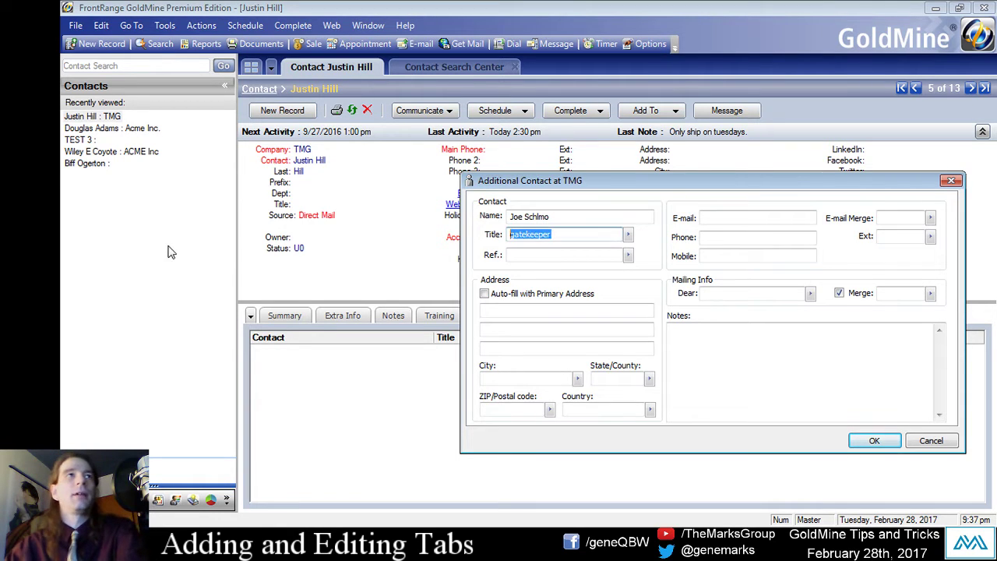
{"action": "type", "text": "Gateke"}
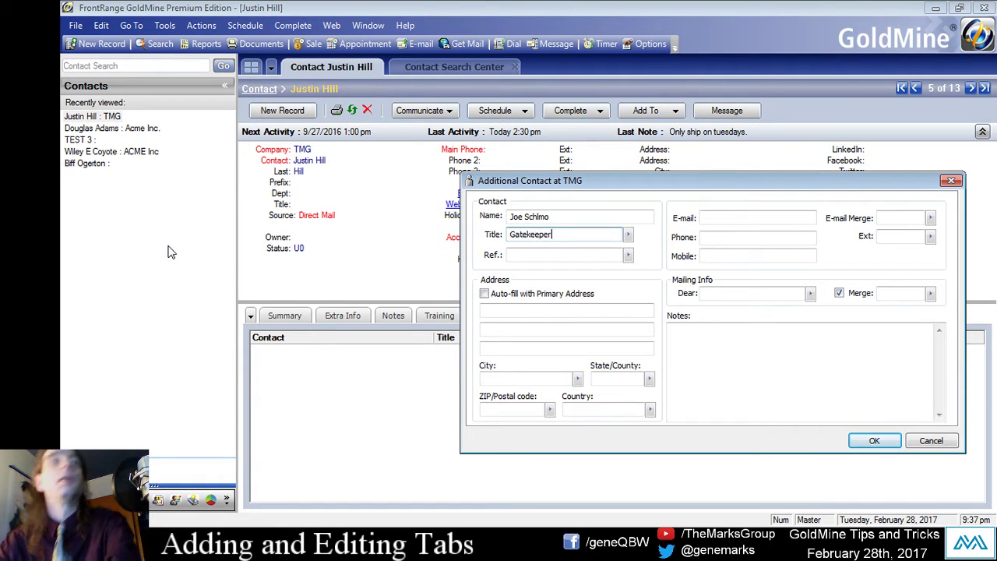
{"action": "type", "text": "eper"}
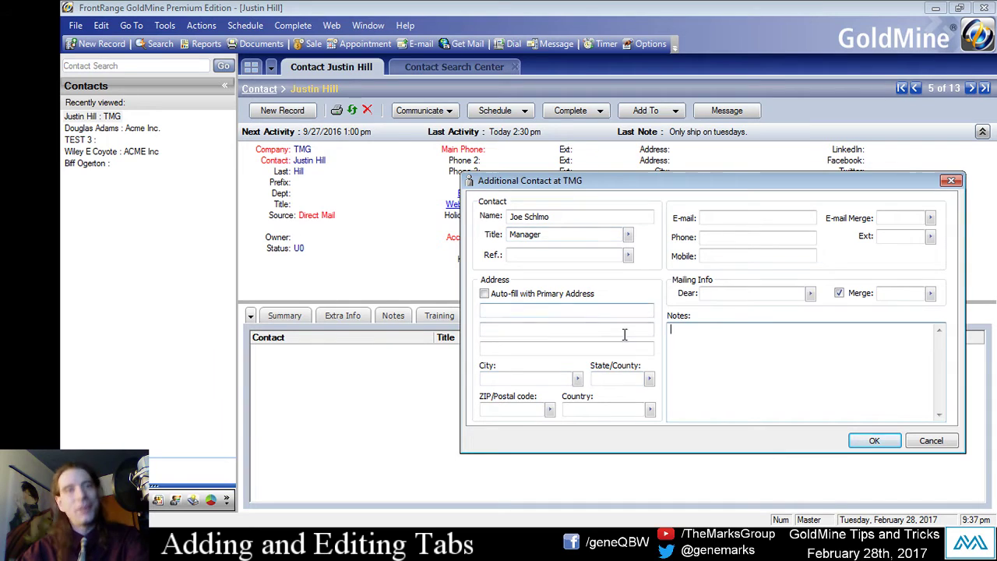
{"action": "left_click", "coordinate": [873, 440]}
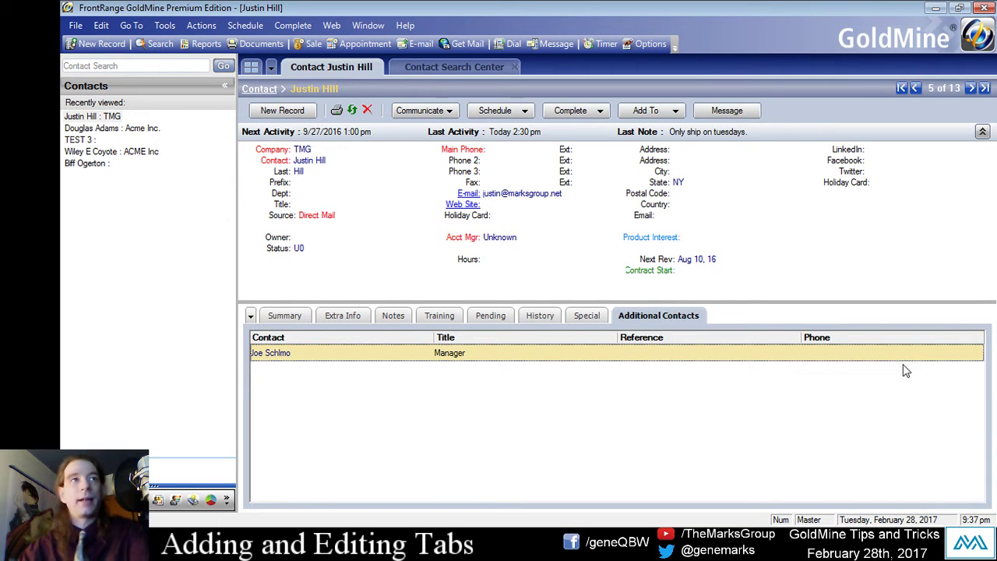
Convert the Manager additional contact into a new separate record.
{"action": "right_click", "coordinate": [455, 352]}
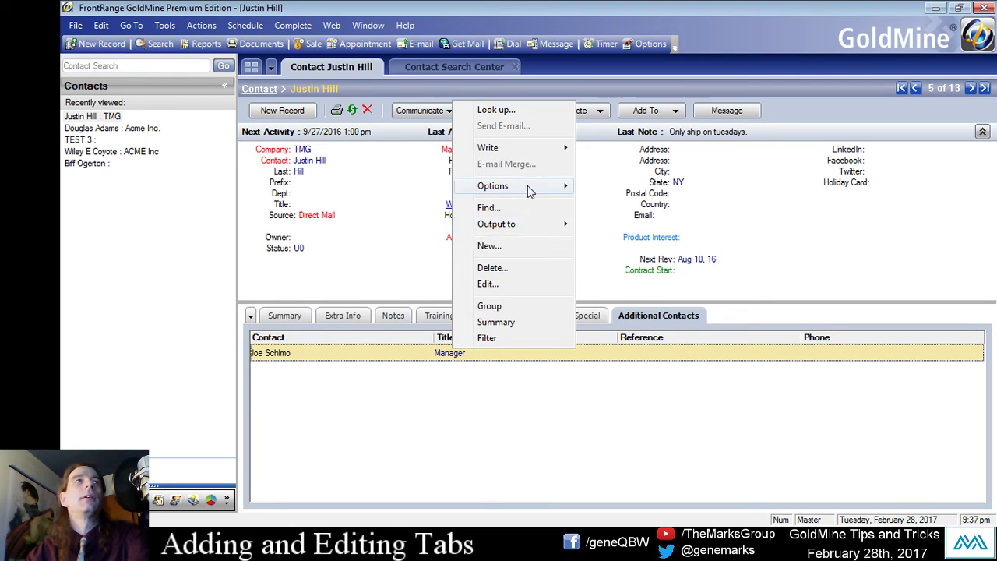
{"action": "mouse_move", "coordinate": [530, 187]}
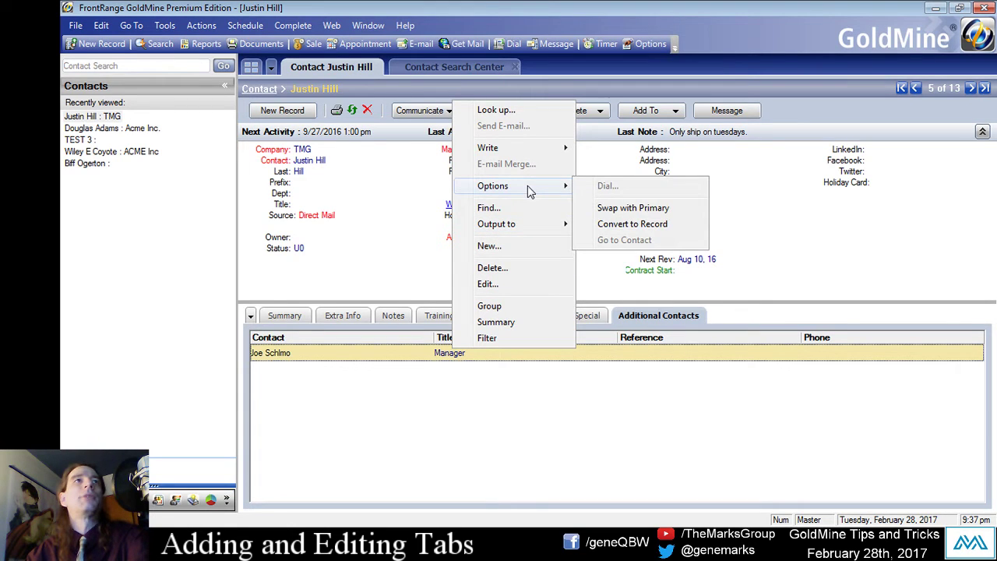
{"action": "left_click", "coordinate": [666, 226]}
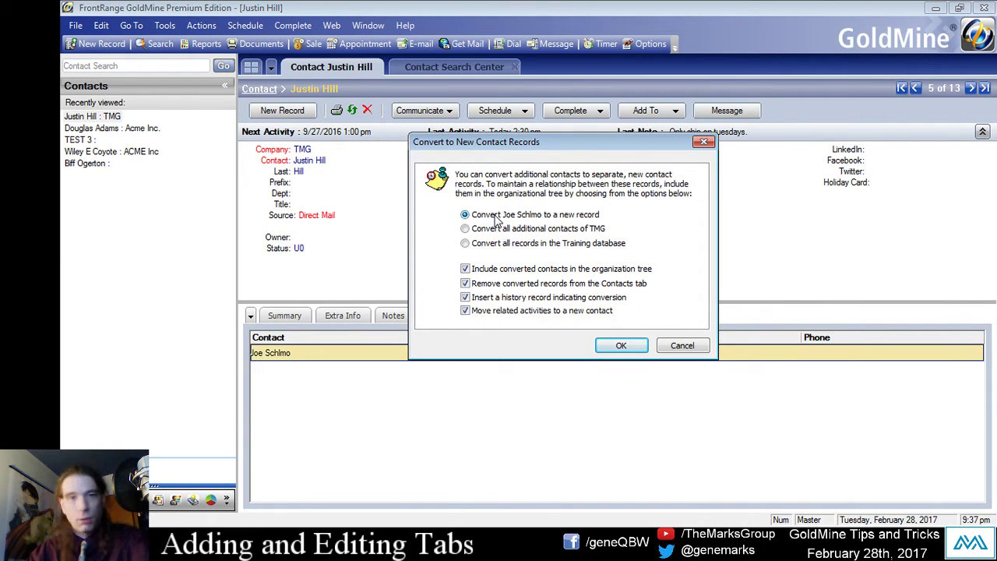
{"action": "left_click", "coordinate": [611, 345]}
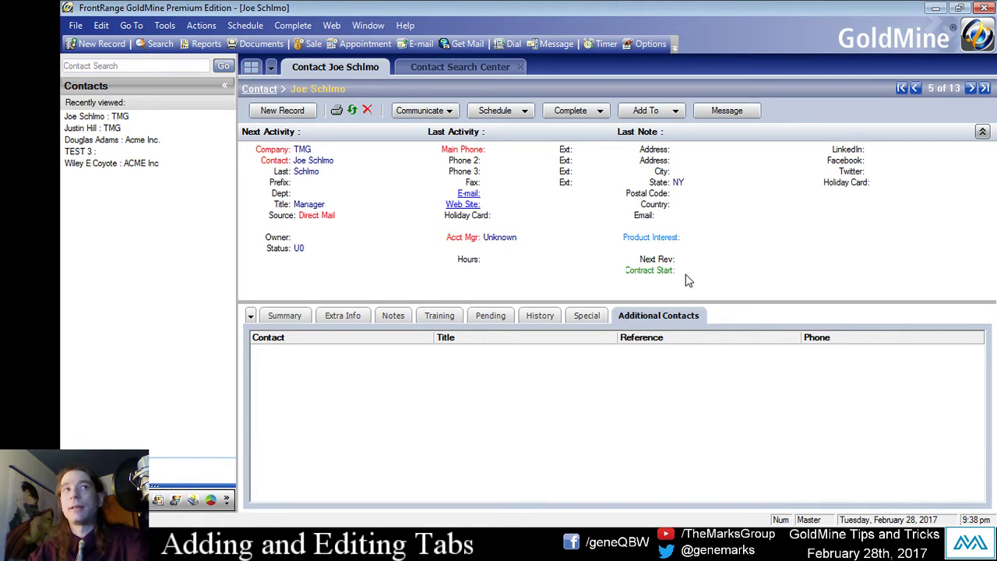
Uncheck Additional Contacts in Options > Record > Tabs, then view the contact's Notes.
{"action": "left_click", "coordinate": [165, 25]}
{"action": "left_click", "coordinate": [257, 276]}
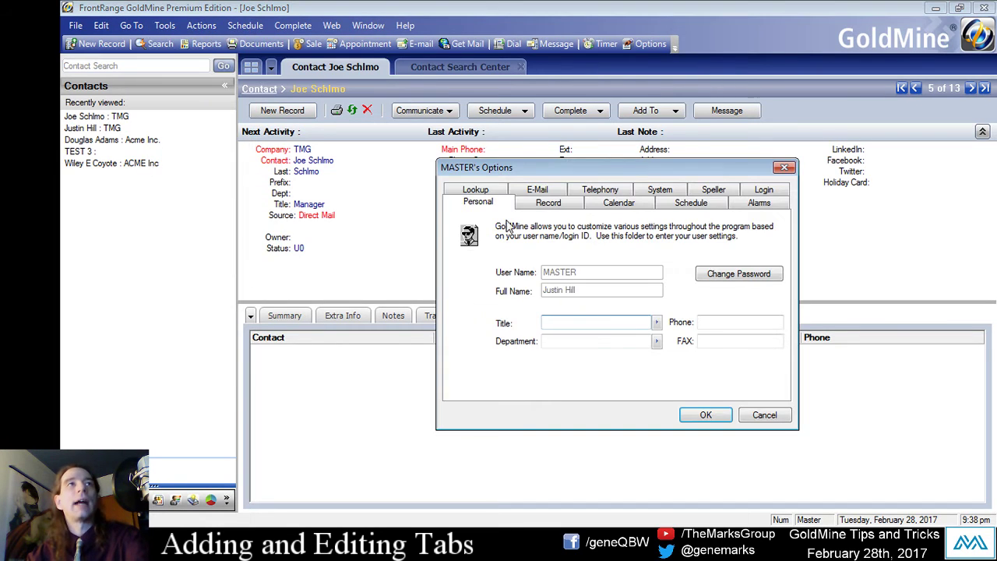
{"action": "left_click", "coordinate": [548, 202]}
{"action": "left_click", "coordinate": [616, 308]}
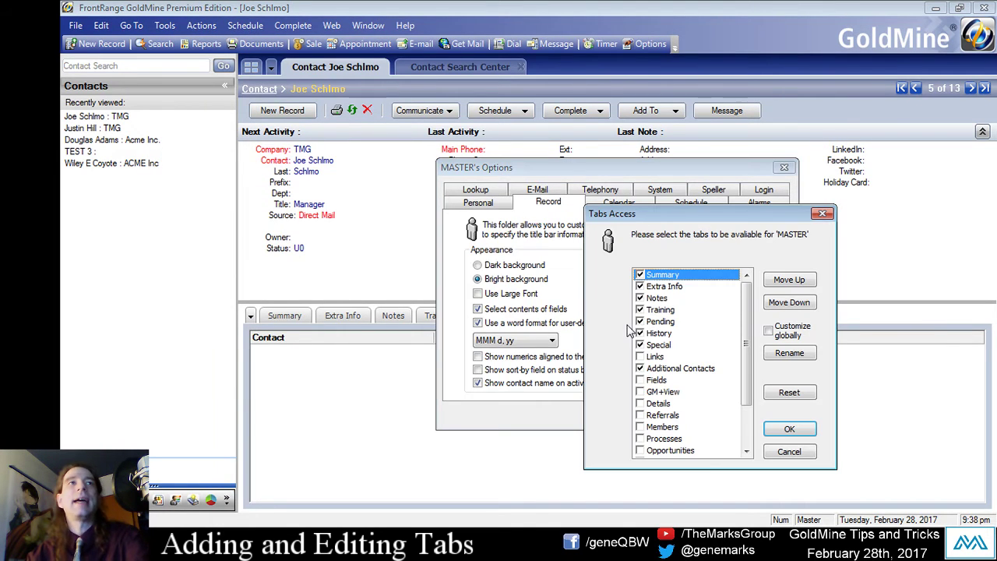
{"action": "left_click", "coordinate": [659, 369]}
{"action": "left_click", "coordinate": [646, 359]}
{"action": "left_click", "coordinate": [646, 368]}
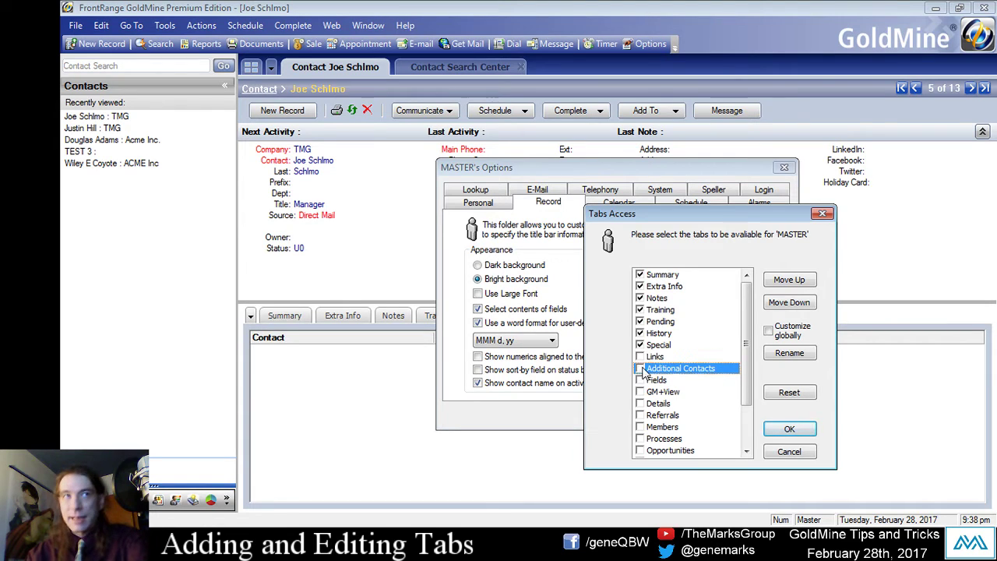
{"action": "left_click", "coordinate": [794, 429]}
{"action": "left_click", "coordinate": [705, 416]}
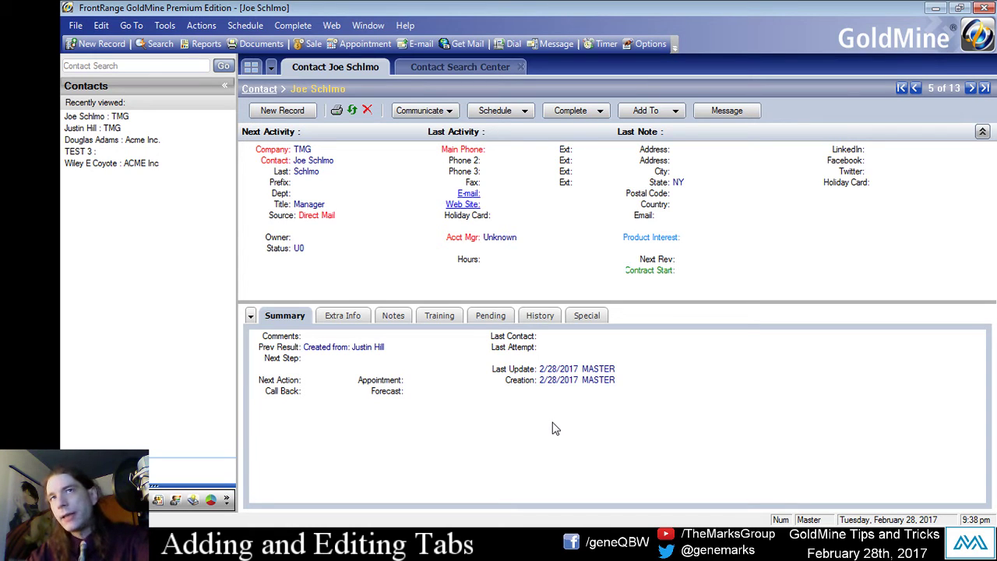
{"action": "left_click", "coordinate": [401, 316]}
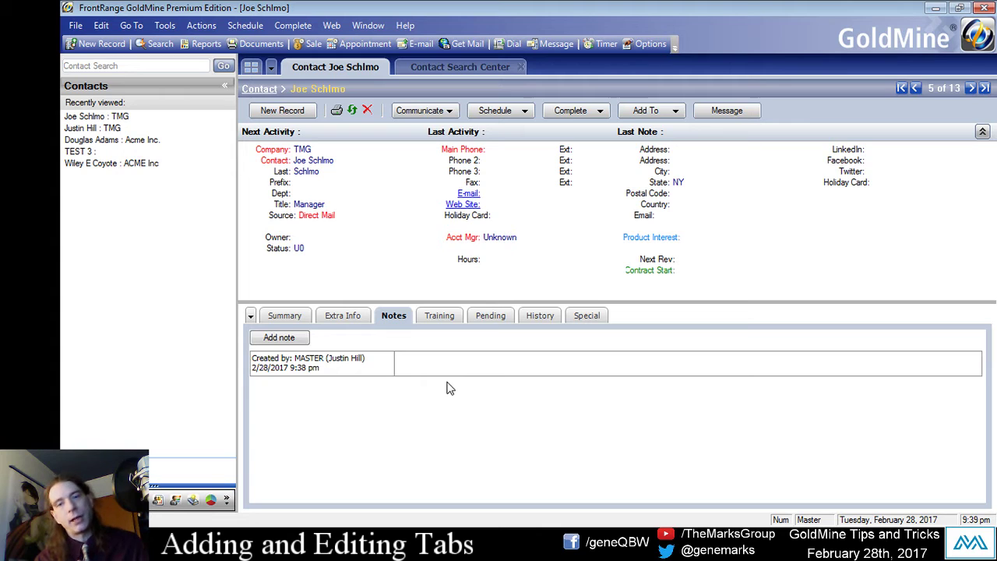
Add a new note typing 'Pack with planty of peanuts.', correcting typos along the way.
{"action": "left_click", "coordinate": [296, 341]}
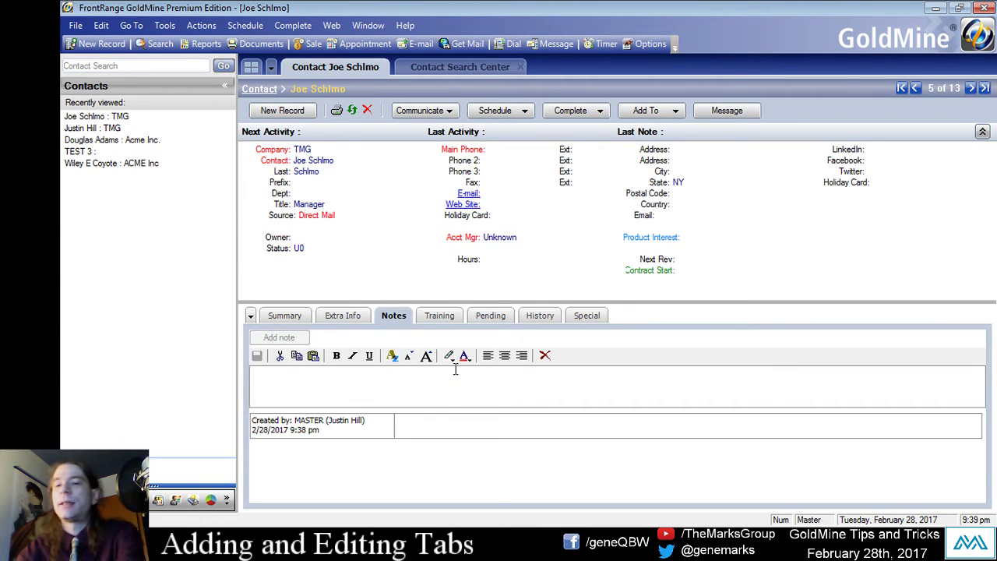
{"action": "type", "text": "D"}
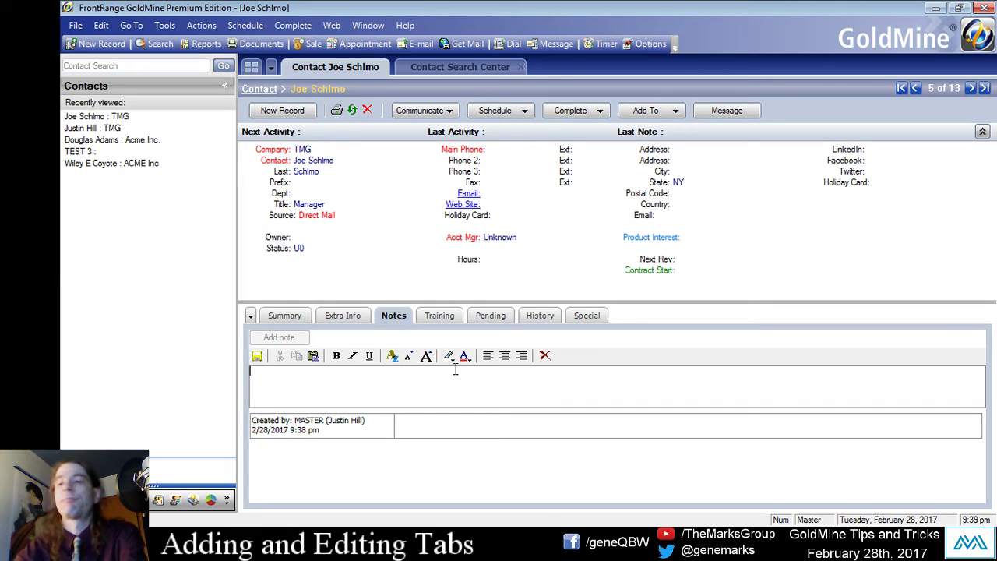
{"action": "type", "text": "Pasck ewi"}
{"action": "key", "text": "BackSpace"}
{"action": "key", "text": "BackSpace"}
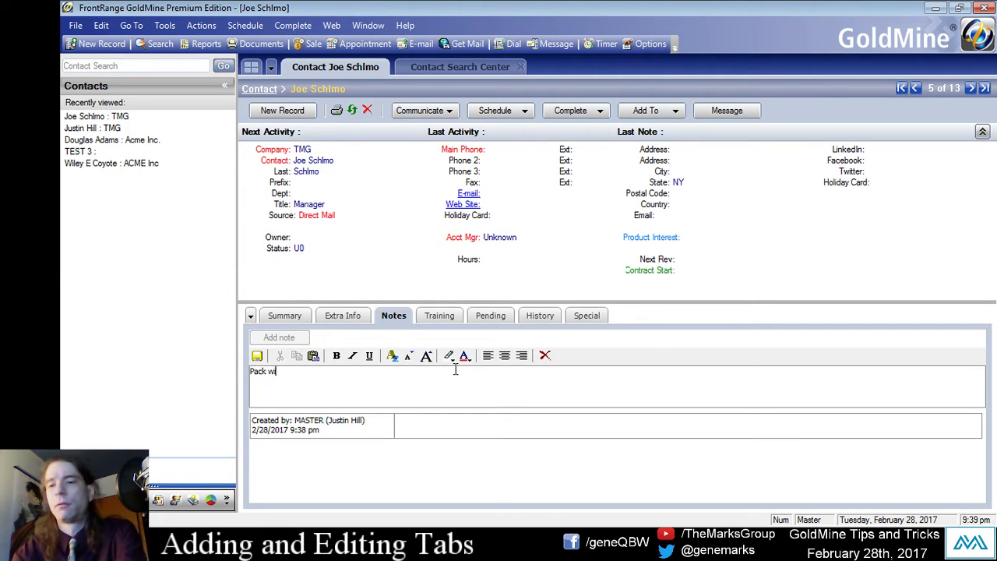
{"action": "type", "text": "th planty of pea"}
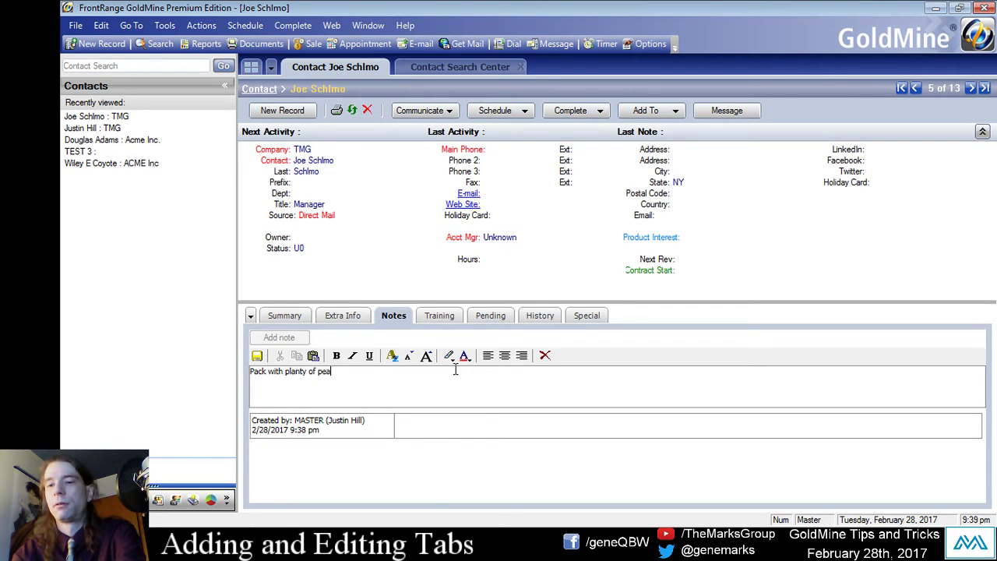
{"action": "type", "text": "u"}
{"action": "key", "text": "BackSpace"}
{"action": "type", "text": "n"}
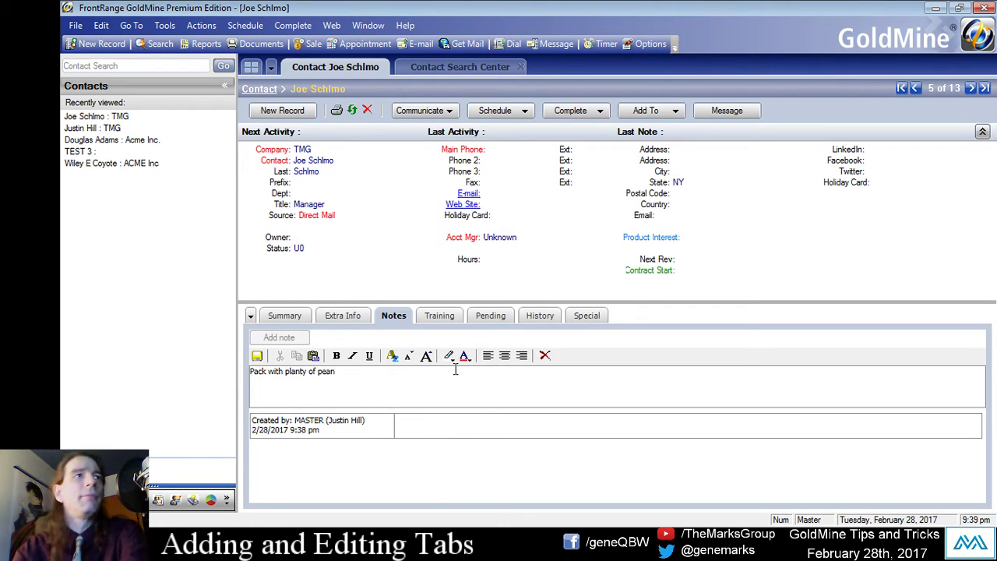
{"action": "type", "text": "uts."}
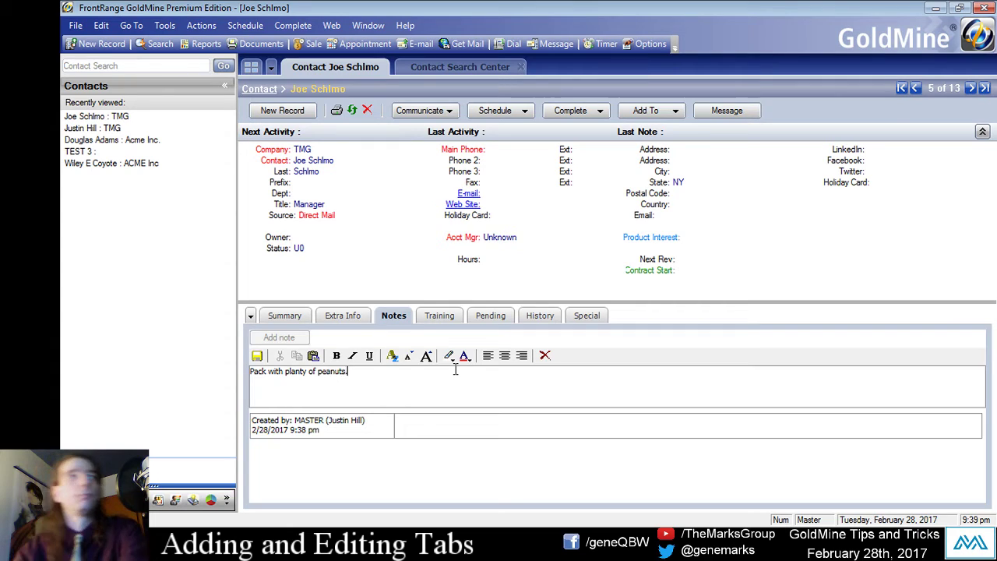
Fix 'planty' to 'plenty' and save the note.
{"action": "left_click", "coordinate": [296, 372]}
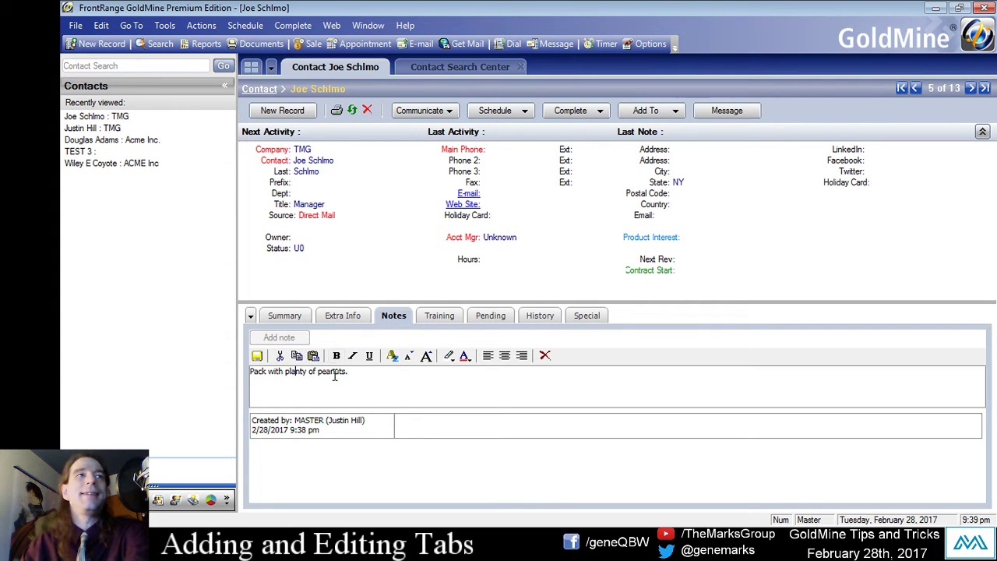
{"action": "key", "text": "BackSpace"}
{"action": "type", "text": "e"}
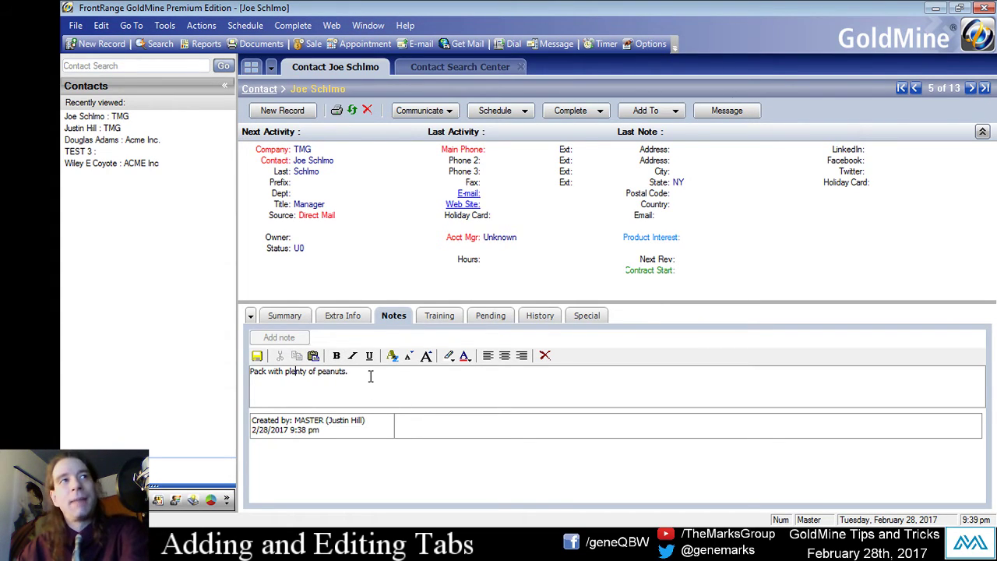
{"action": "left_click", "coordinate": [572, 401]}
{"action": "left_click", "coordinate": [260, 358]}
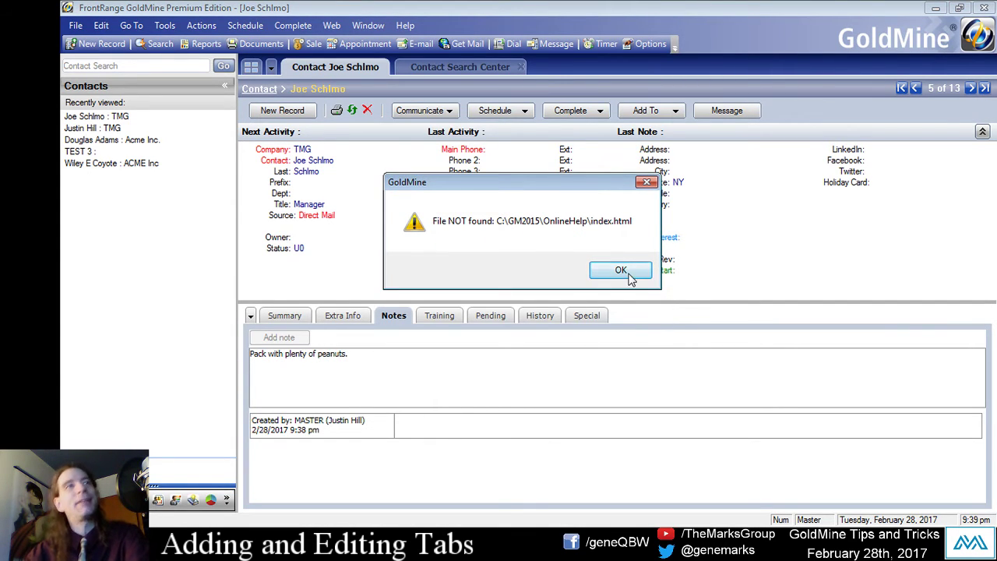
Dismiss the File NOT found error and close the suggested-action alert, leaving it enabled.
{"action": "left_click", "coordinate": [594, 270]}
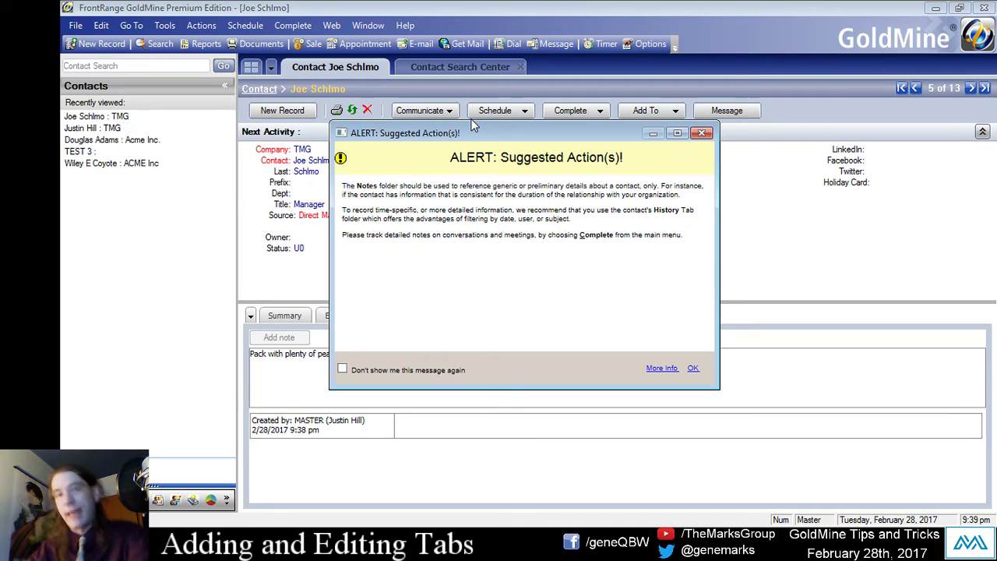
{"action": "left_click", "coordinate": [343, 369]}
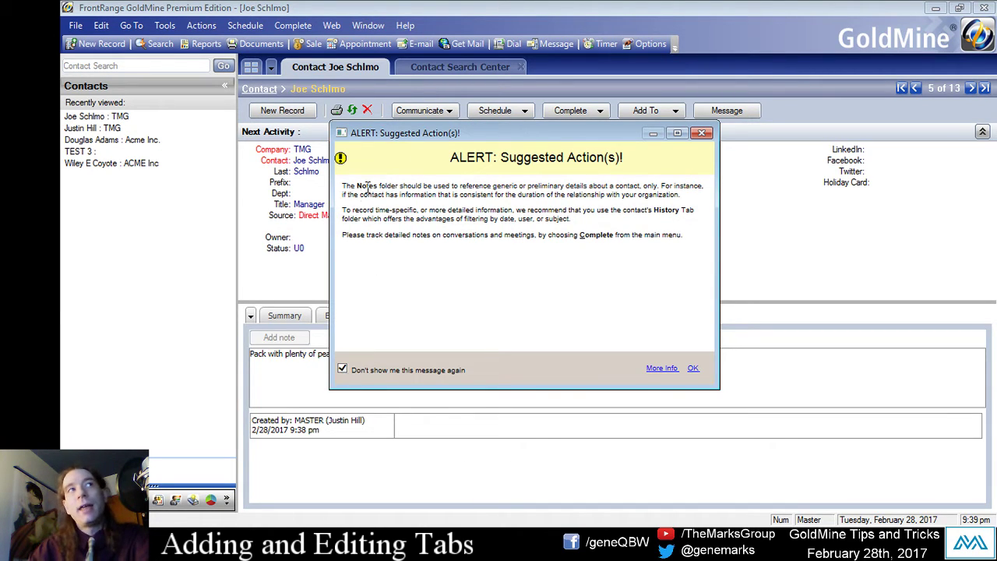
{"action": "left_click_drag", "start_coordinate": [342, 185], "coordinate": [680, 210]}
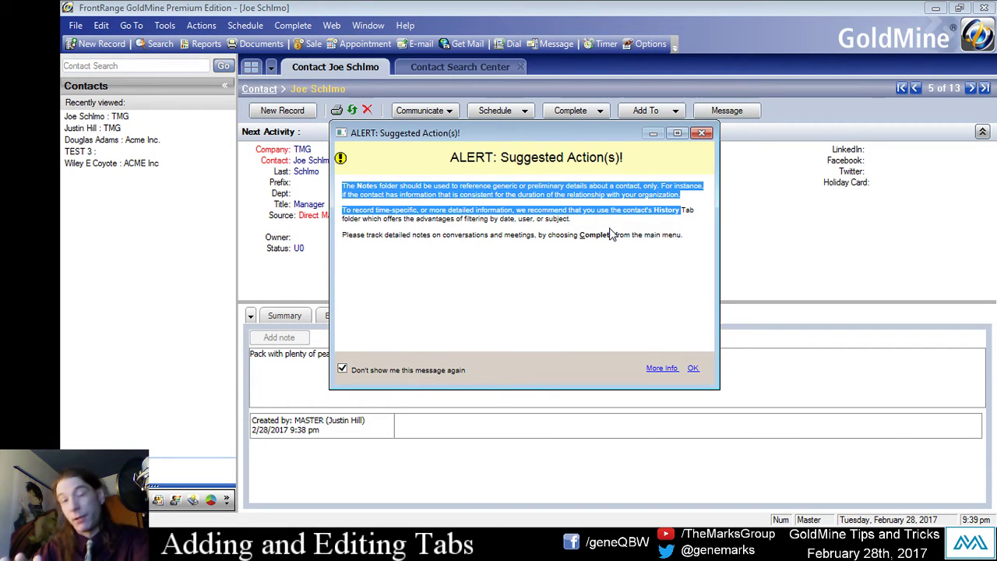
{"action": "left_click", "coordinate": [344, 194]}
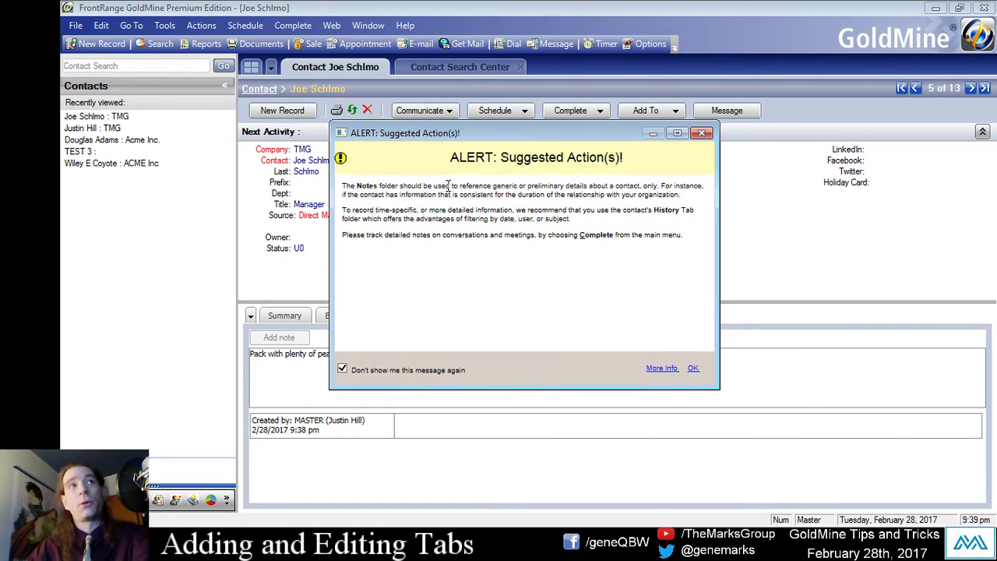
{"action": "left_click_drag", "start_coordinate": [458, 185], "coordinate": [564, 186]}
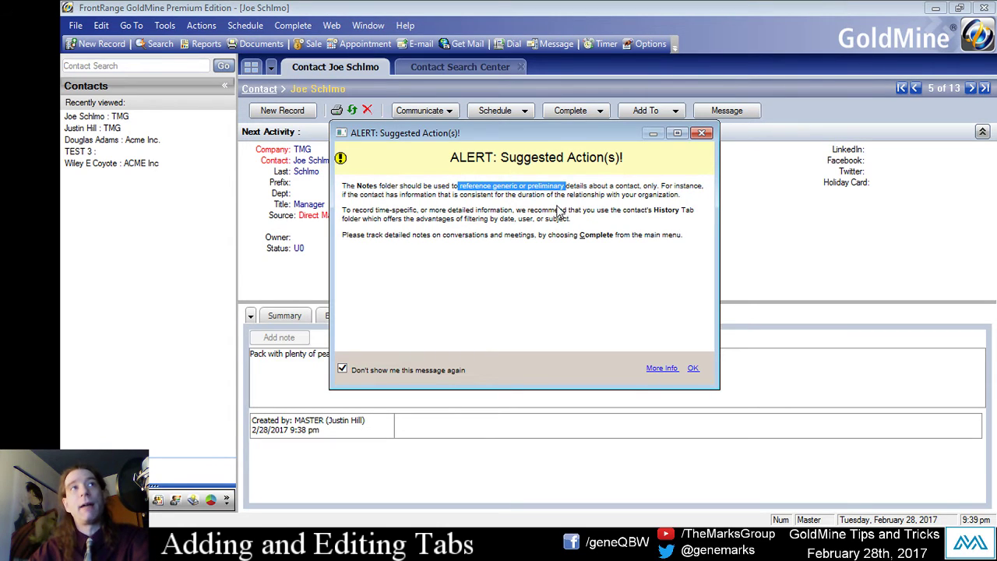
{"action": "left_click", "coordinate": [558, 211]}
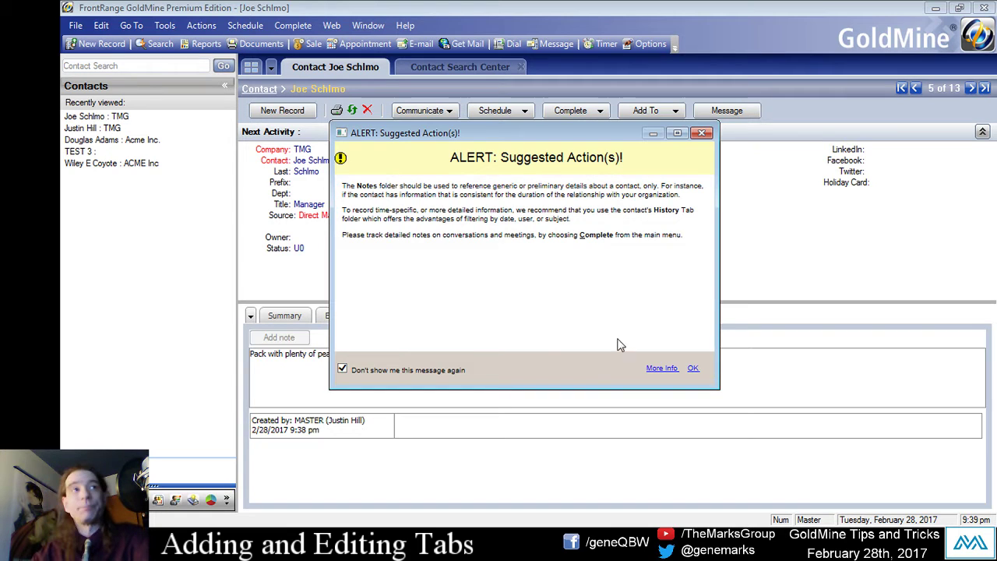
{"action": "left_click", "coordinate": [342, 368]}
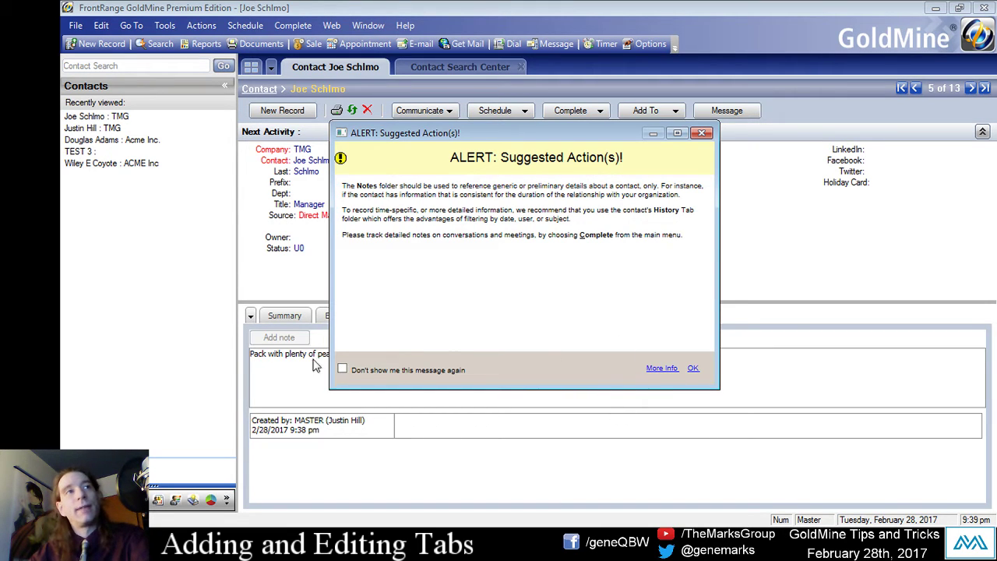
{"action": "left_click", "coordinate": [692, 368]}
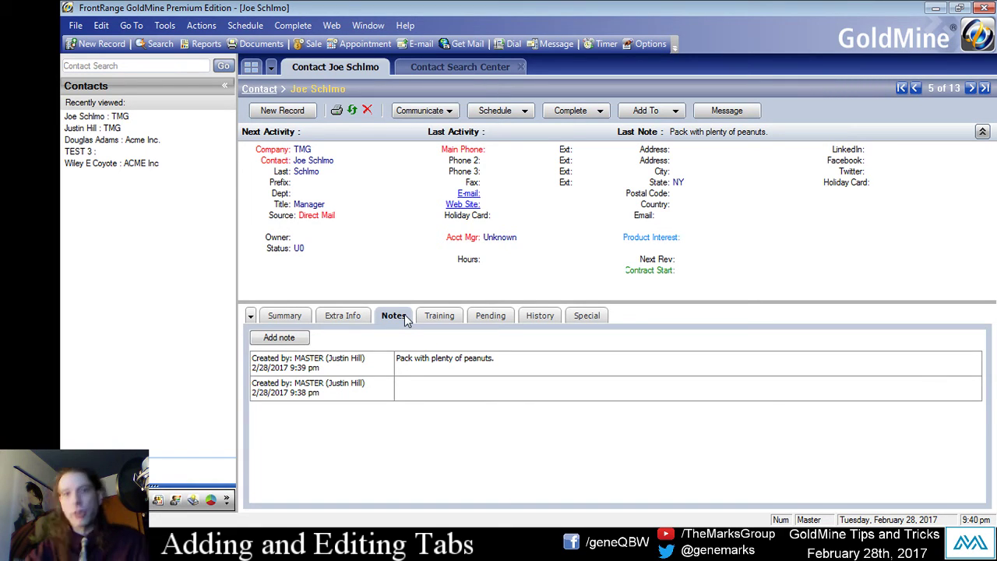
Add and save the note 'I talked to this guy.', dismissing the error and suppressing the alert.
{"action": "left_click", "coordinate": [300, 341]}
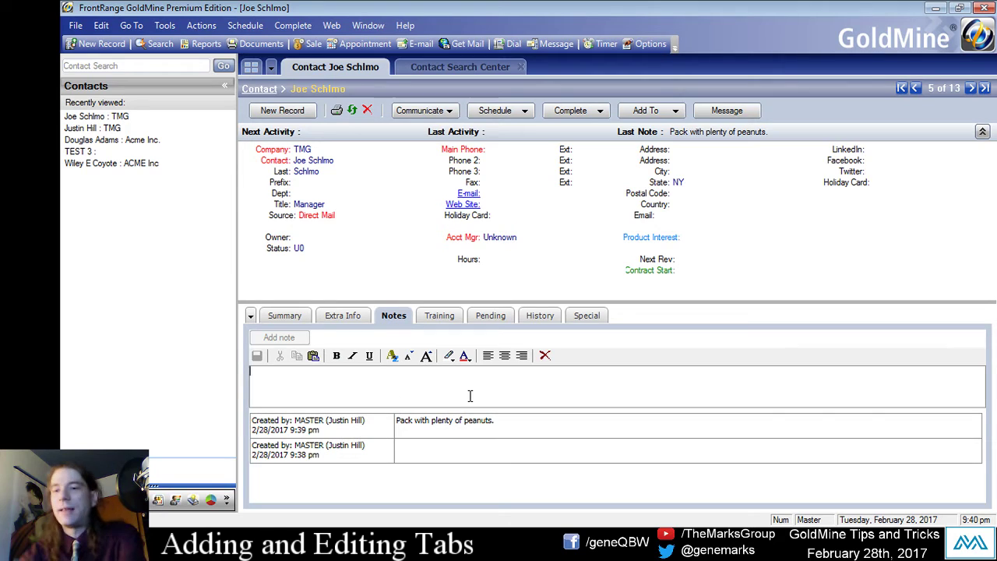
{"action": "type", "text": "I talked to this"}
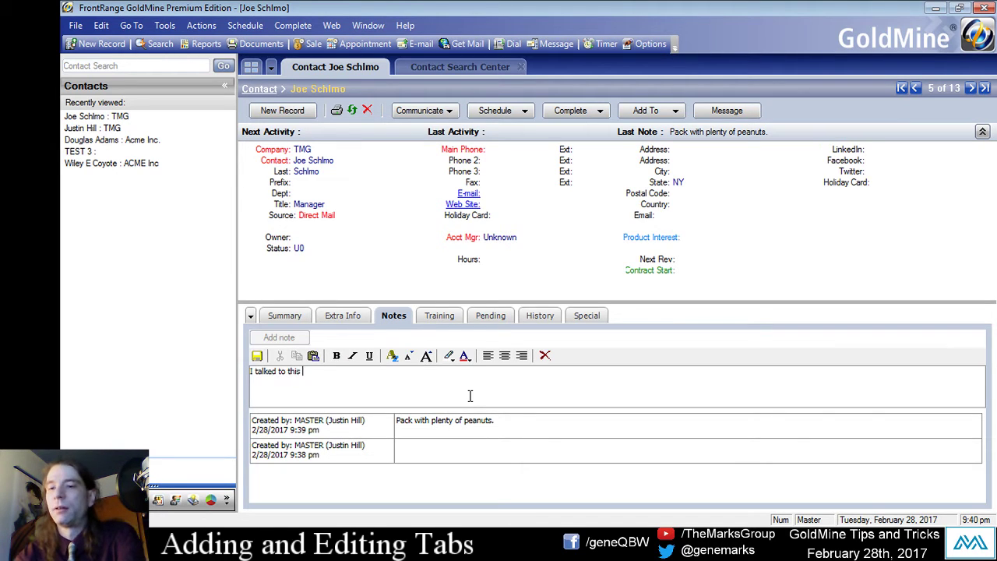
{"action": "type", "text": " guy."}
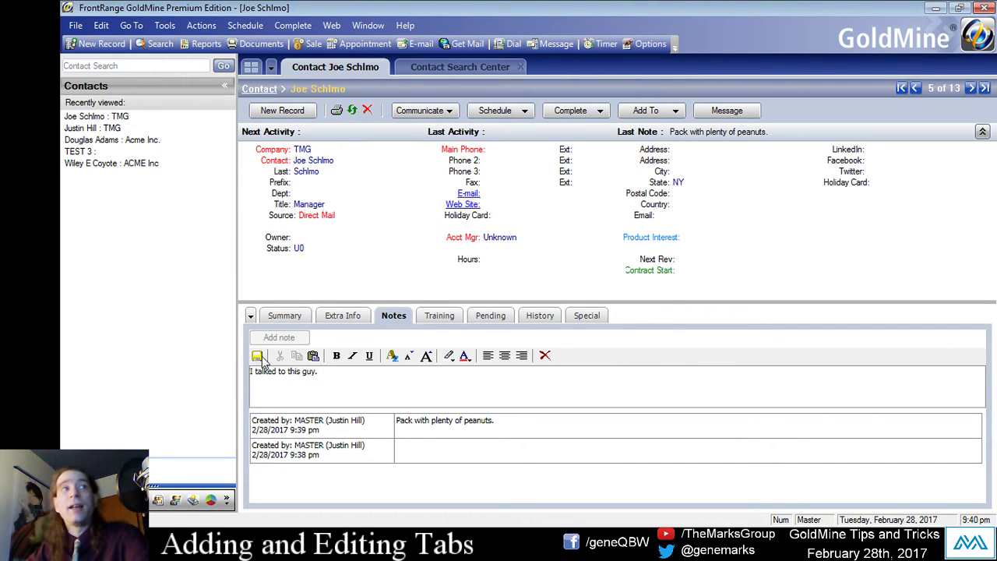
{"action": "key", "text": "F1"}
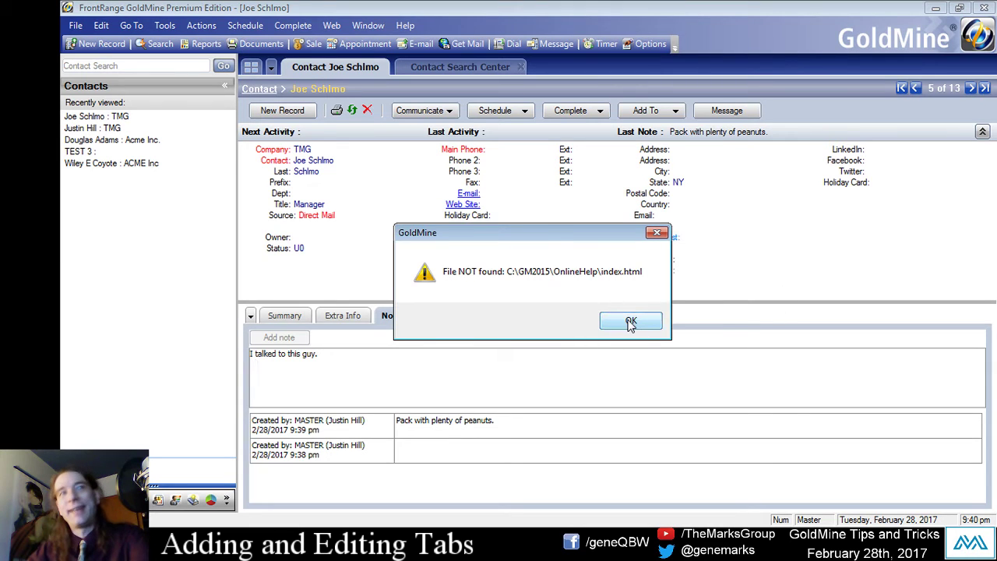
{"action": "left_click", "coordinate": [628, 321]}
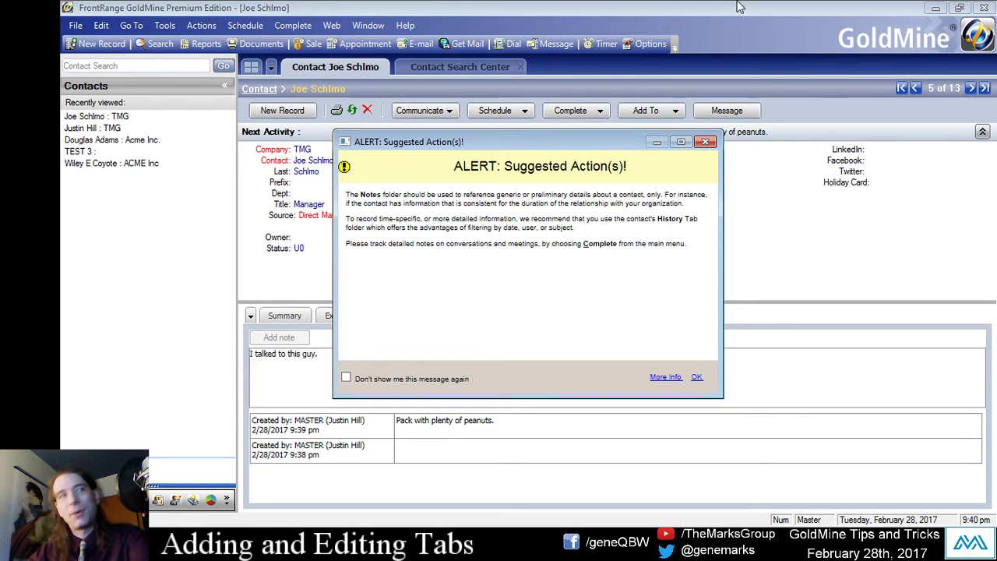
{"action": "left_click", "coordinate": [346, 378]}
{"action": "left_click", "coordinate": [696, 377]}
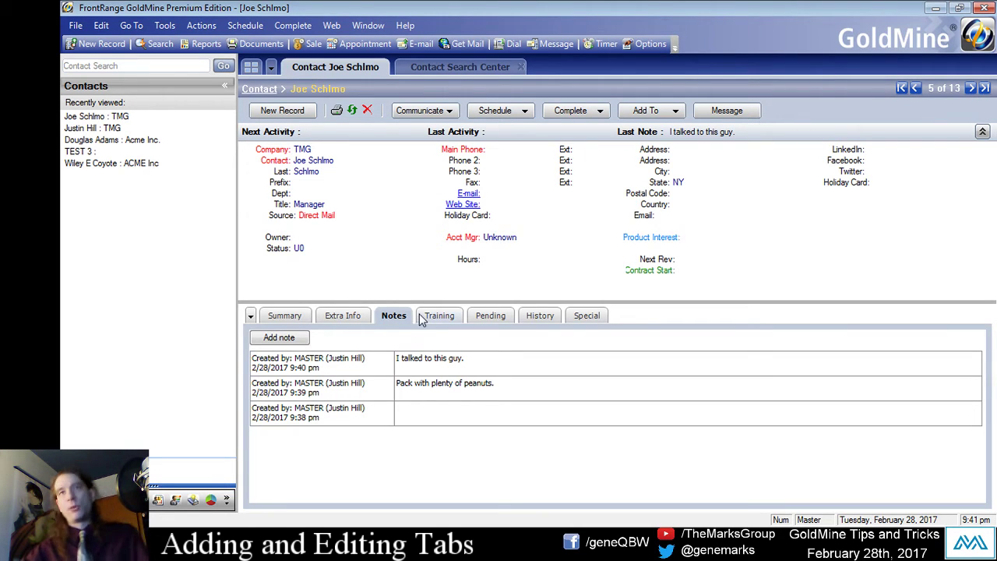
In Options > Record > Tabs, rename Notes to 'Extra Shipping Info.' plus random letters.
{"action": "left_click", "coordinate": [166, 25]}
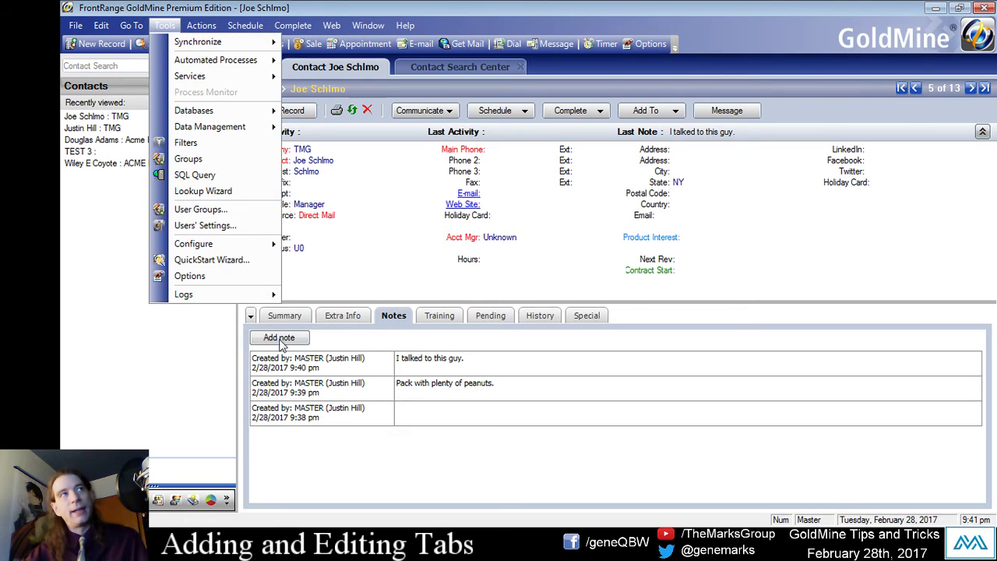
{"action": "left_click", "coordinate": [189, 276]}
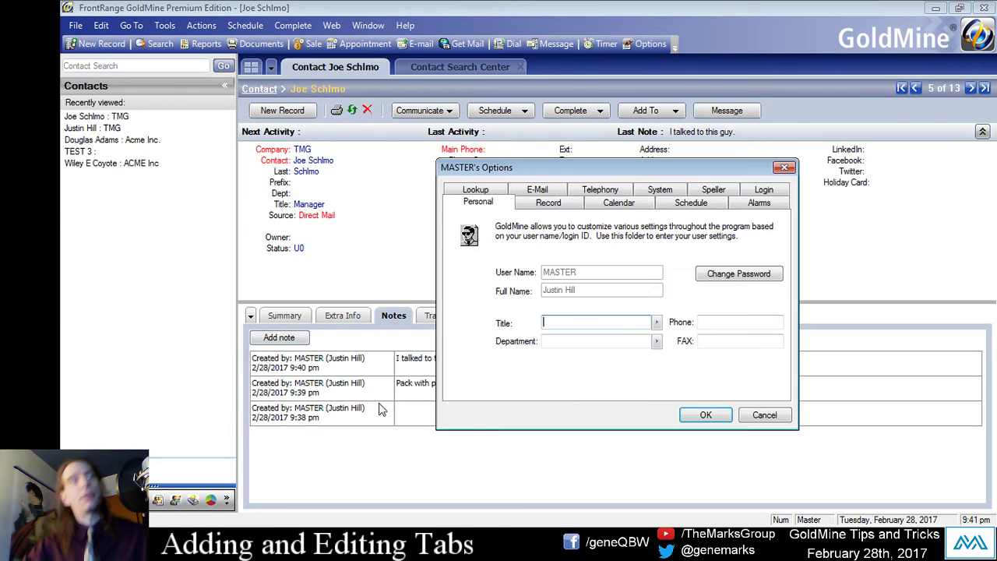
{"action": "left_click", "coordinate": [554, 204]}
{"action": "left_click", "coordinate": [609, 306]}
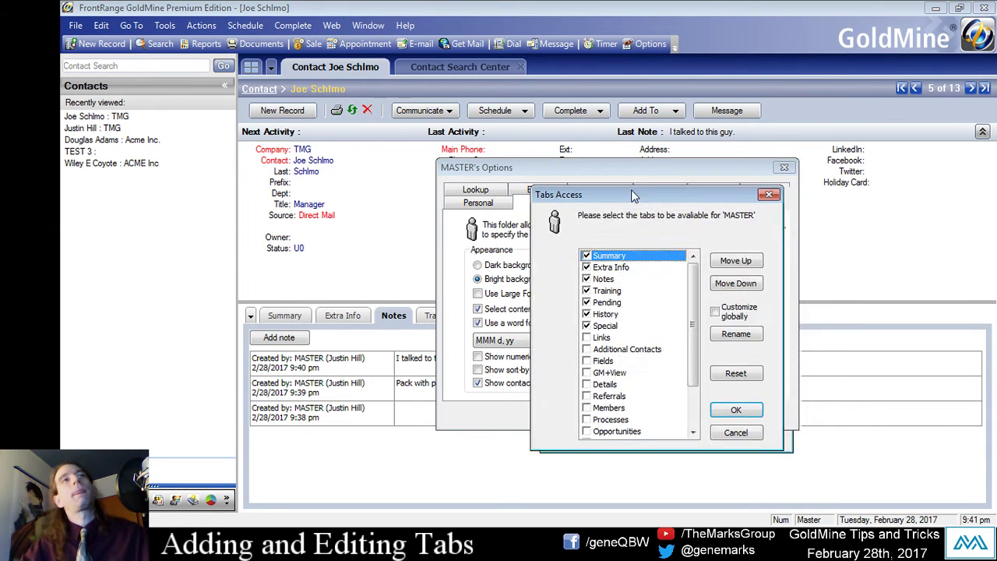
{"action": "left_click", "coordinate": [588, 274]}
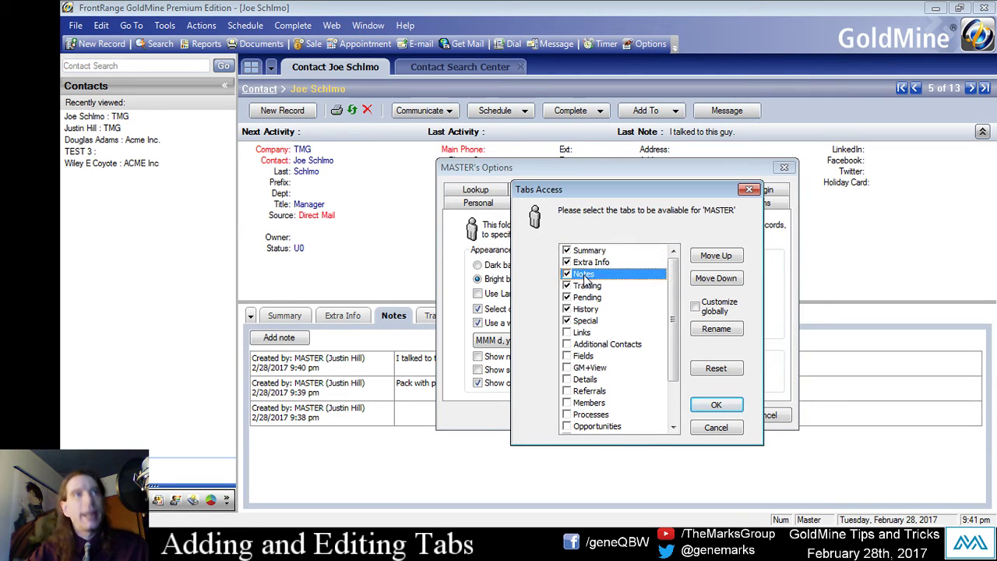
{"action": "left_click", "coordinate": [715, 331]}
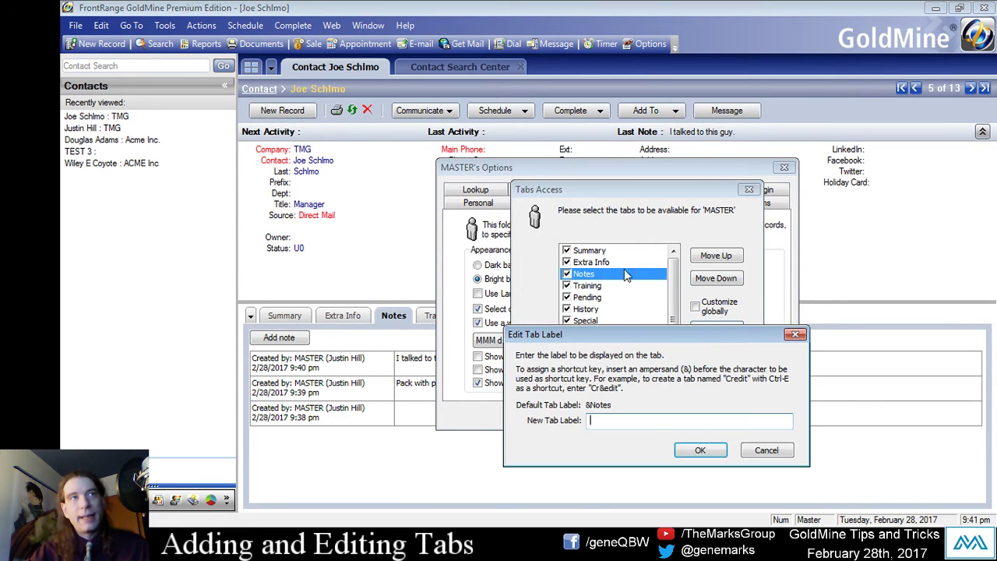
{"action": "left_click_drag", "start_coordinate": [635, 336], "coordinate": [636, 245]}
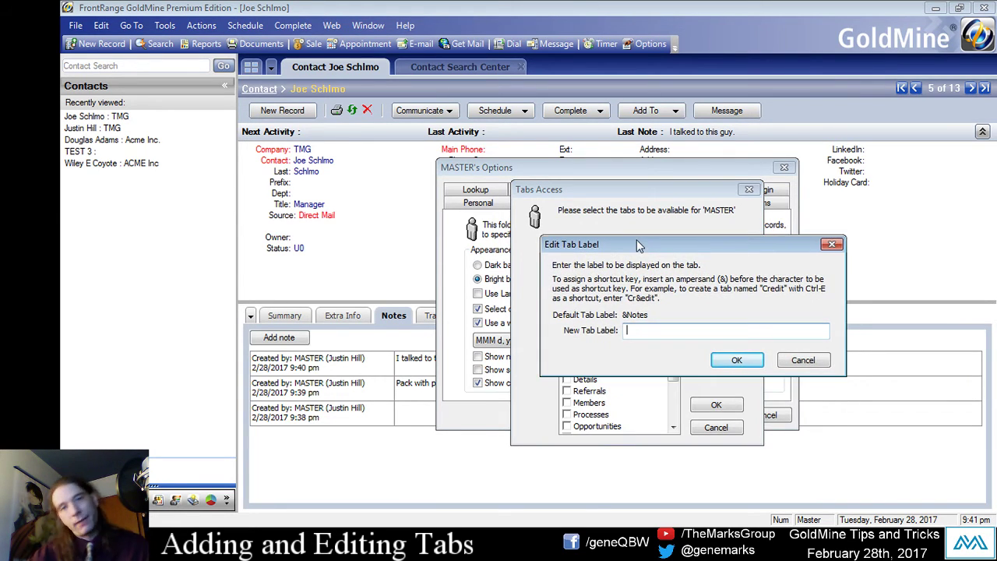
{"action": "type", "text": "Sh"}
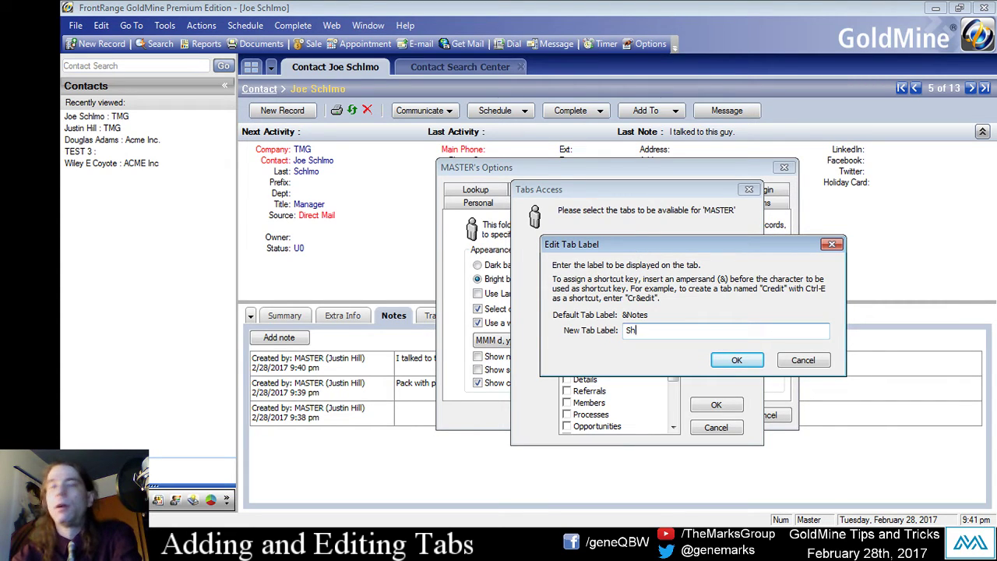
{"action": "type", "text": "Extr"}
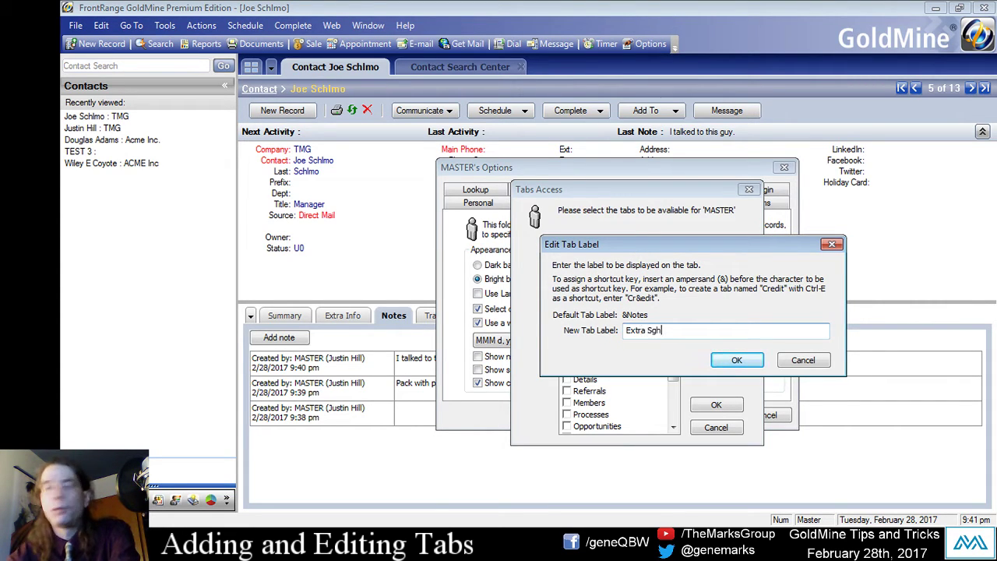
{"action": "type", "text": "a Shipping Info."}
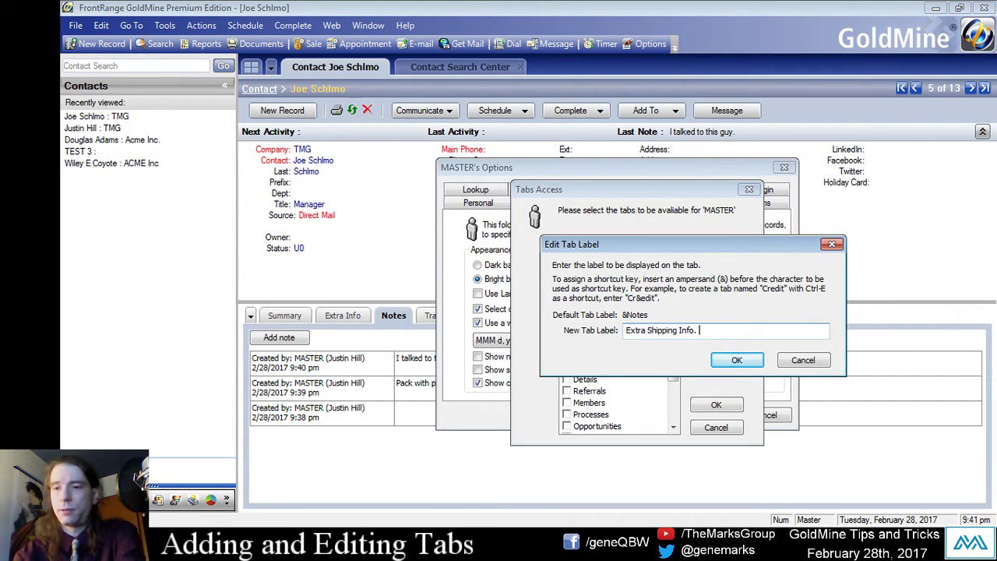
{"action": "type", "text": " is there a lingjsdblmjdskg"}
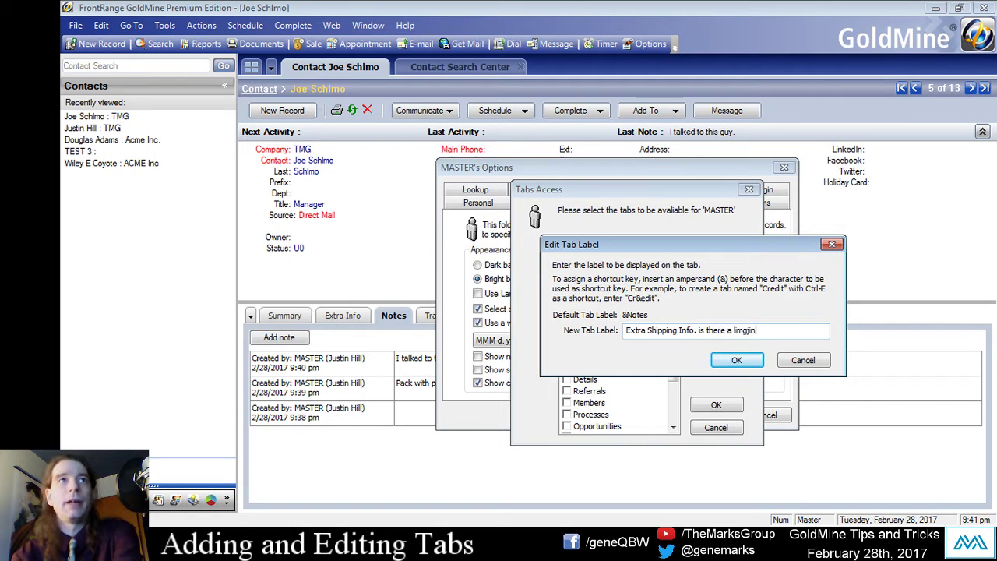
{"action": "left_click", "coordinate": [732, 362]}
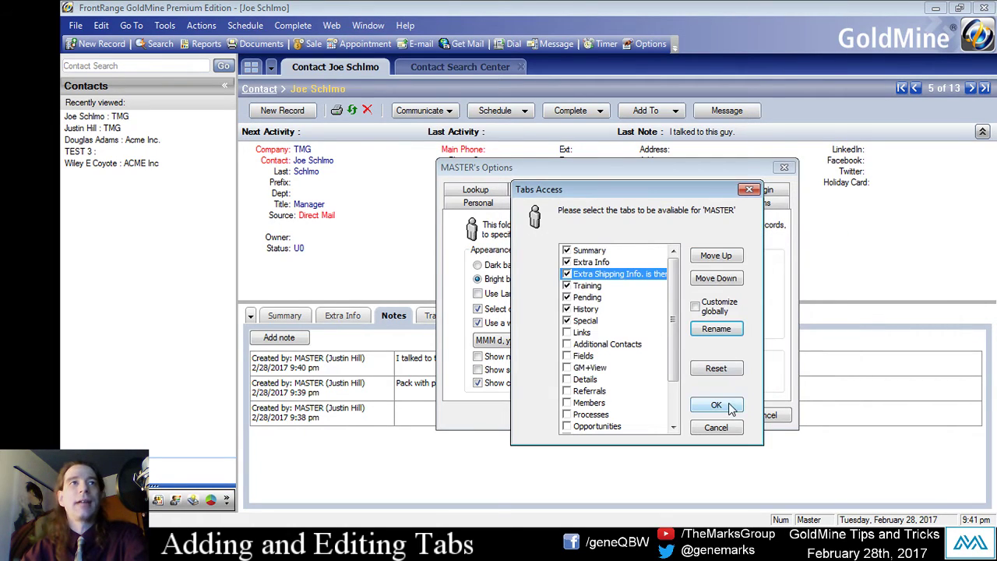
{"action": "left_click", "coordinate": [715, 404]}
{"action": "left_click", "coordinate": [709, 417]}
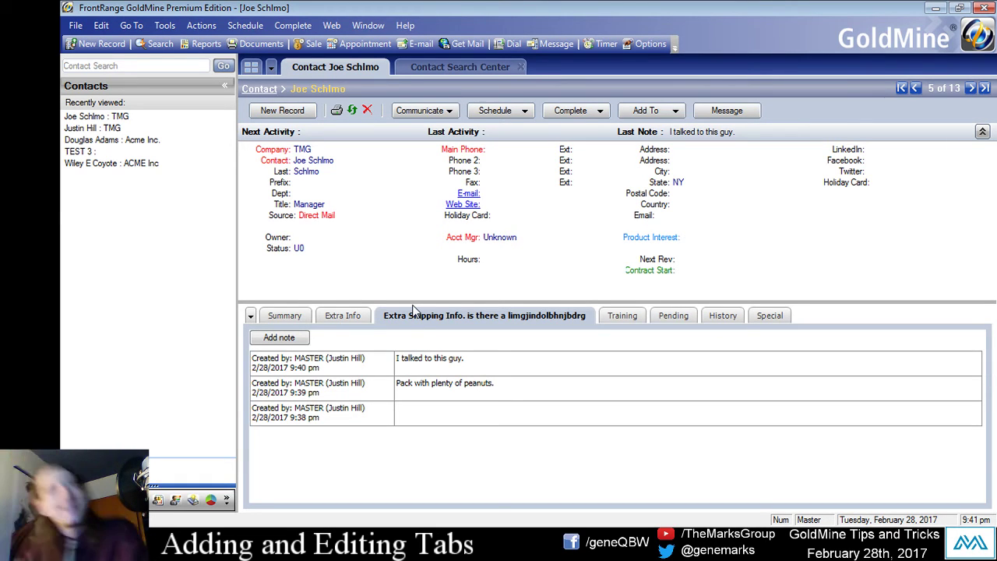
Rename the tab again, deleting the random words so it reads 'Extra Shipping Info'.
{"action": "left_click", "coordinate": [165, 25]}
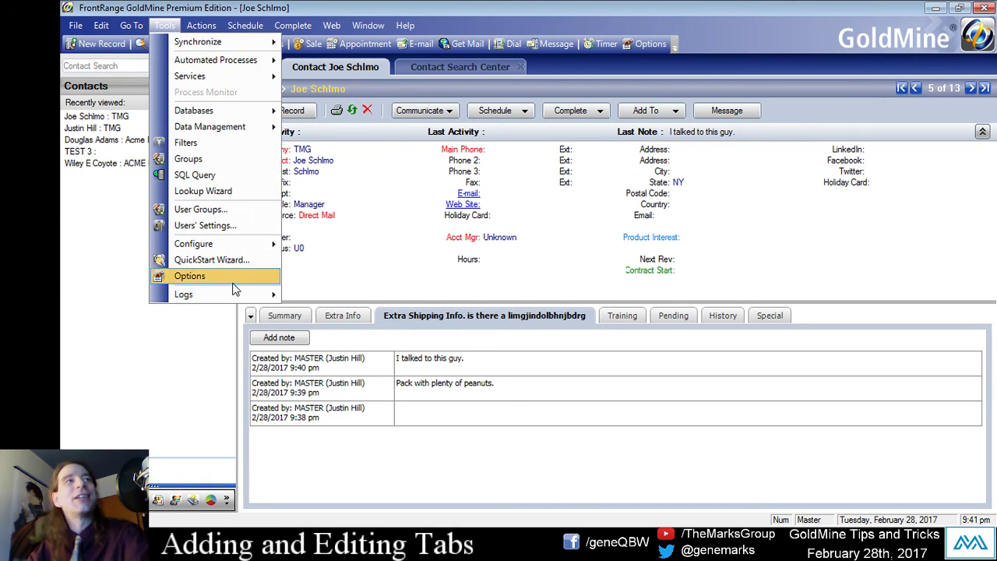
{"action": "left_click", "coordinate": [233, 282]}
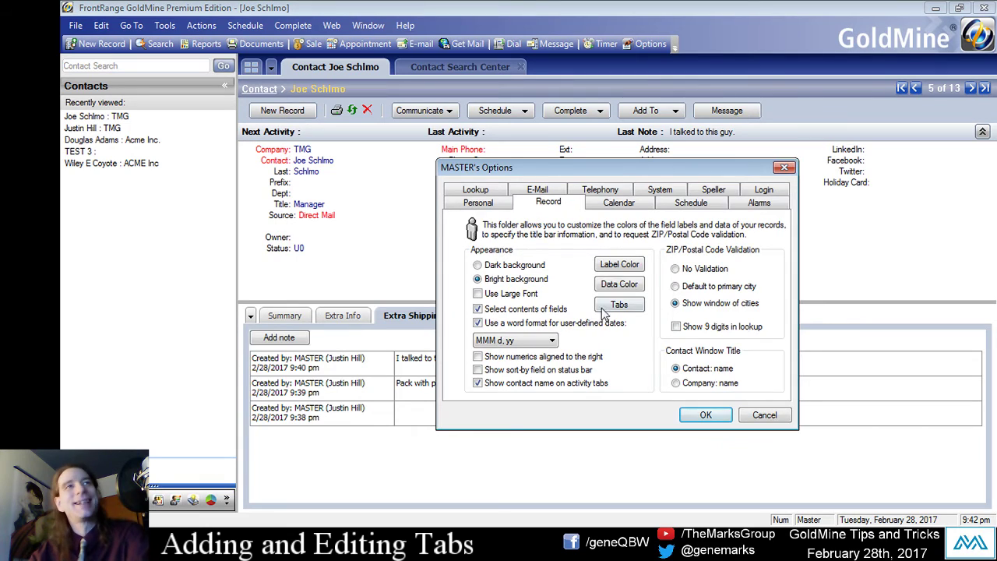
{"action": "left_click", "coordinate": [618, 304]}
{"action": "left_click", "coordinate": [684, 302]}
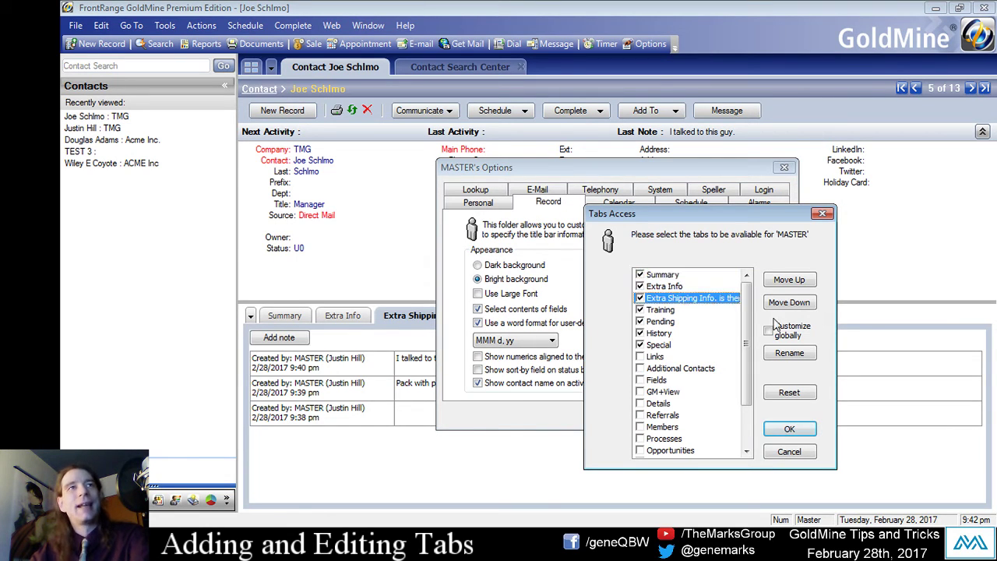
{"action": "left_click", "coordinate": [789, 353]}
{"action": "left_click", "coordinate": [788, 448]}
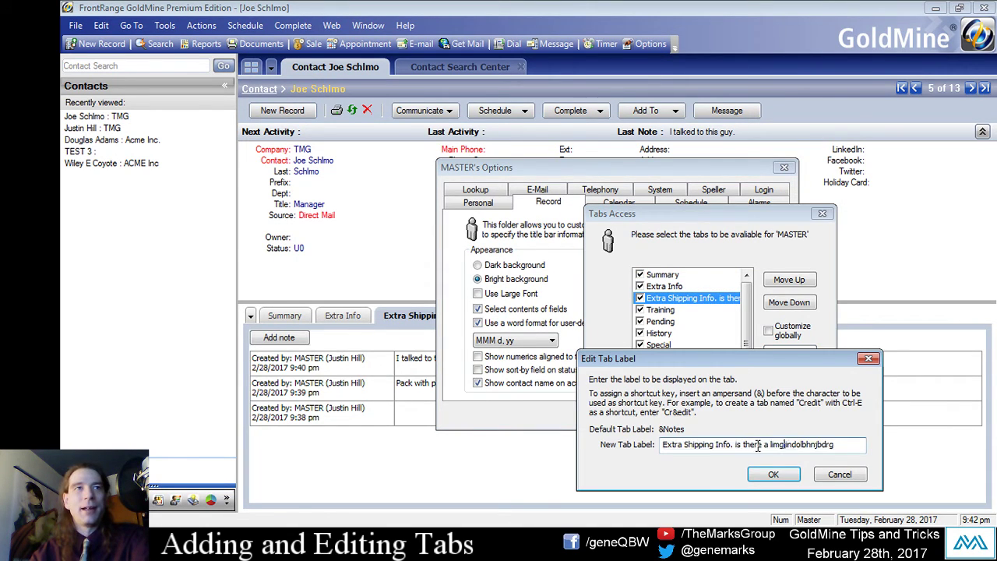
{"action": "left_click_drag", "start_coordinate": [734, 443], "coordinate": [876, 440]}
{"action": "key", "text": "BackSpace"}
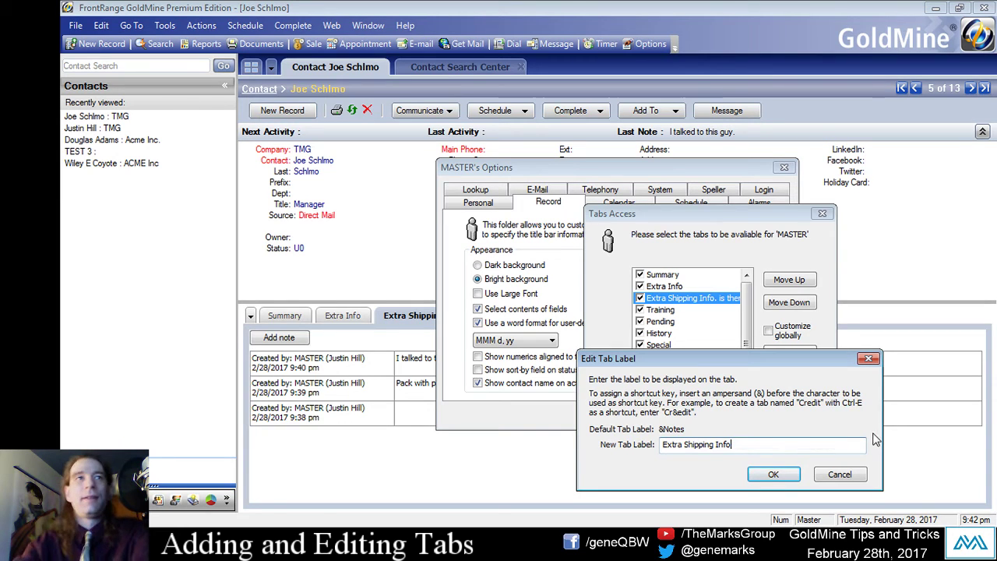
{"action": "left_click", "coordinate": [774, 474]}
{"action": "left_click", "coordinate": [791, 429]}
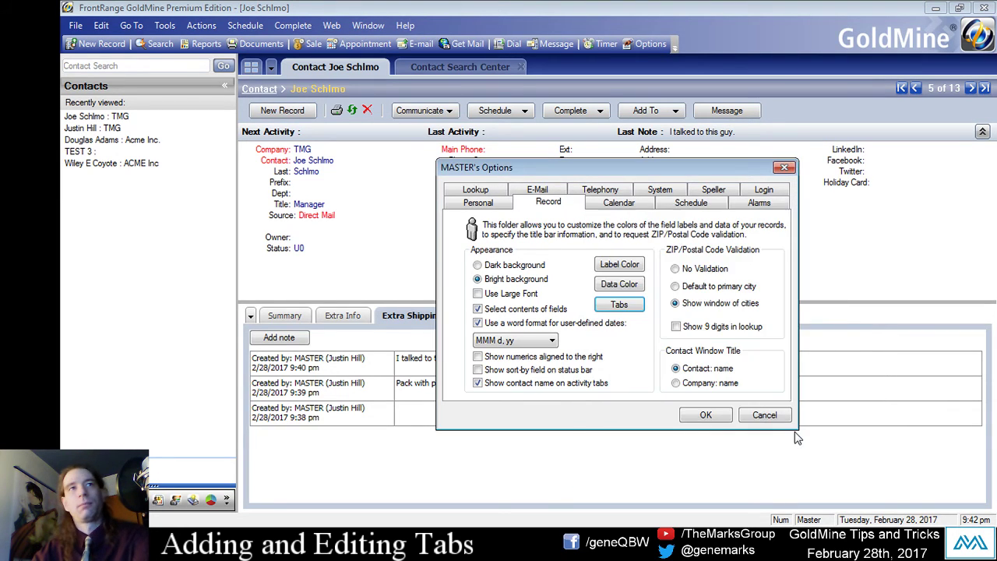
{"action": "left_click", "coordinate": [706, 420]}
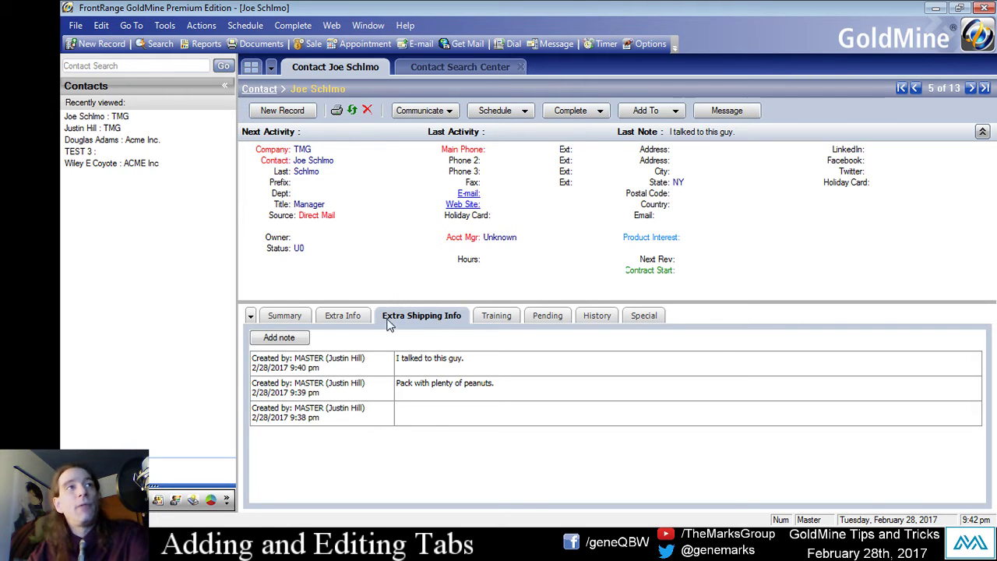
Drag Extra Shipping Info to the leftmost tab position and view the History tab.
{"action": "left_click_drag", "start_coordinate": [434, 318], "coordinate": [306, 319]}
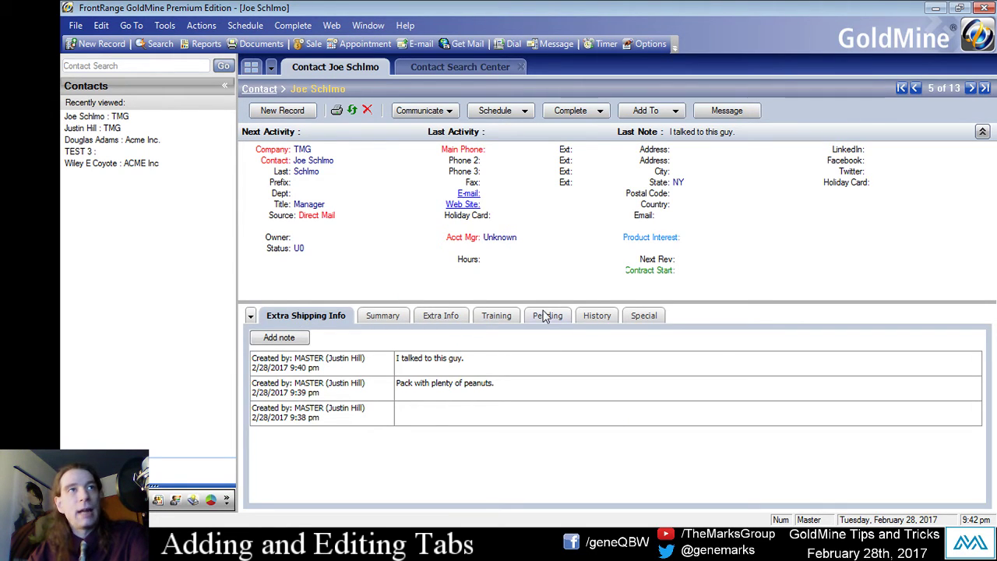
{"action": "left_click", "coordinate": [598, 317]}
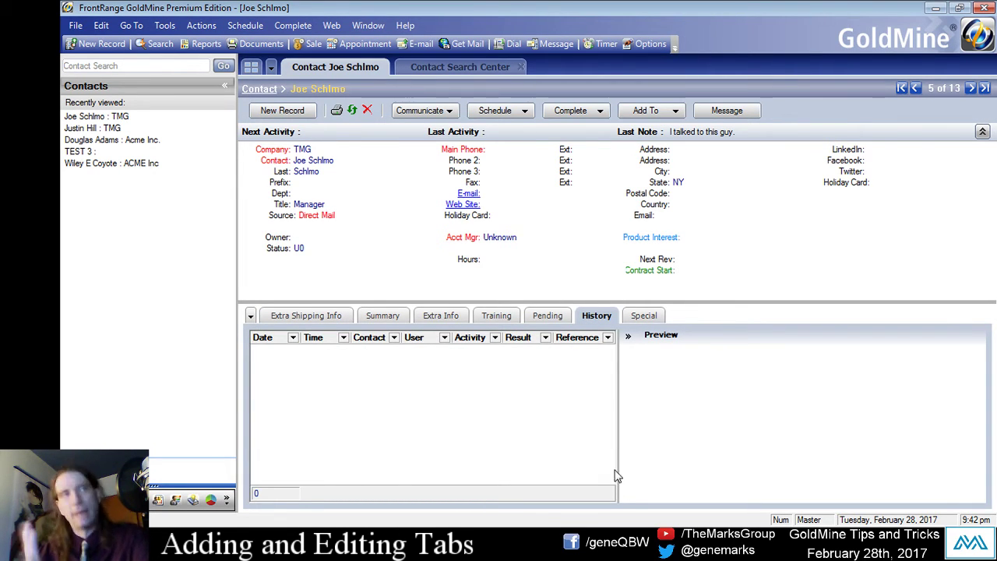
In Options > Record > Tabs, rename the History tab to 'Call History'.
{"action": "left_click", "coordinate": [165, 25]}
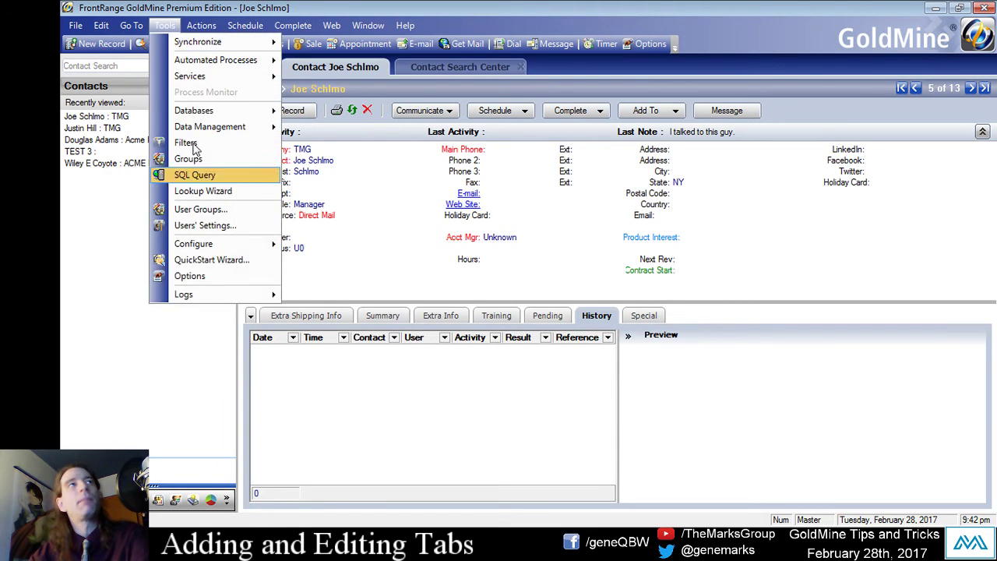
{"action": "left_click", "coordinate": [224, 277]}
{"action": "left_click_drag", "start_coordinate": [508, 173], "coordinate": [408, 155]}
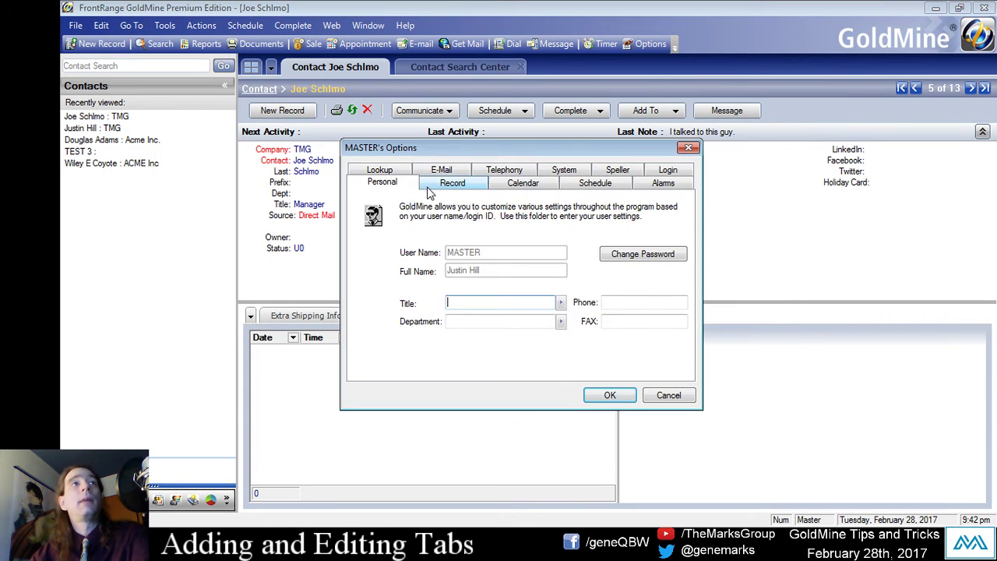
{"action": "left_click", "coordinate": [438, 184]}
{"action": "left_click", "coordinate": [511, 286]}
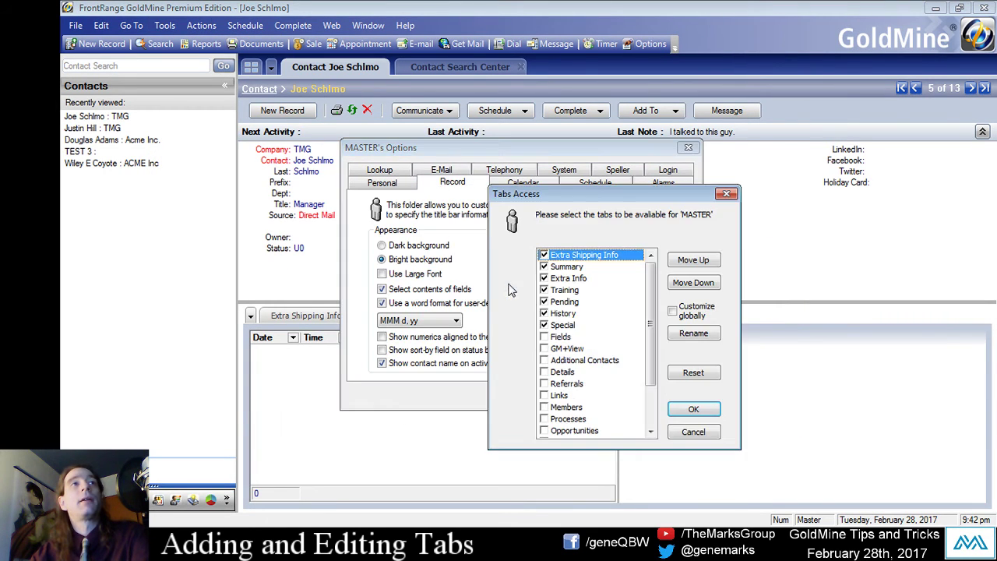
{"action": "left_click", "coordinate": [594, 313]}
{"action": "left_click", "coordinate": [671, 334]}
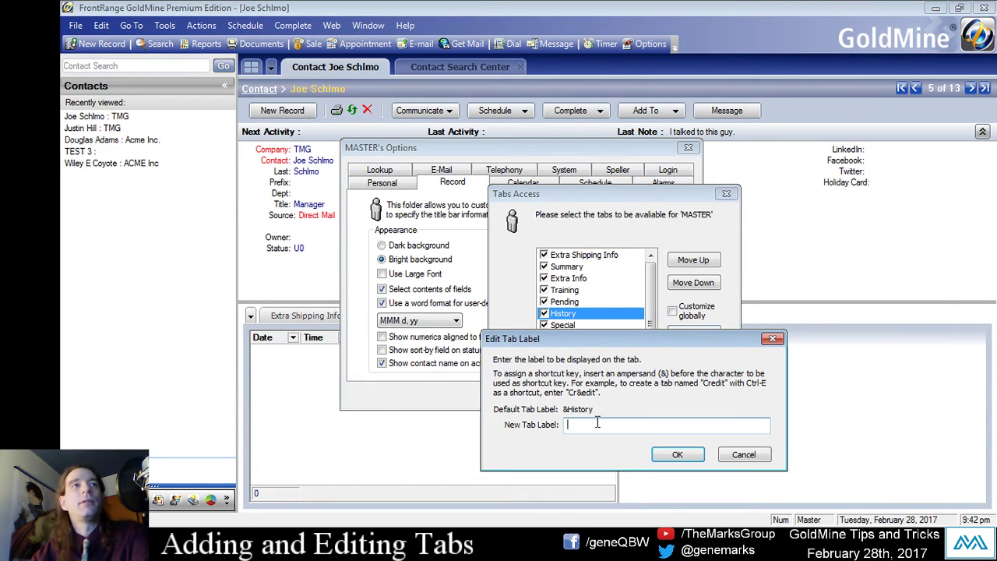
{"action": "type", "text": "Call His"}
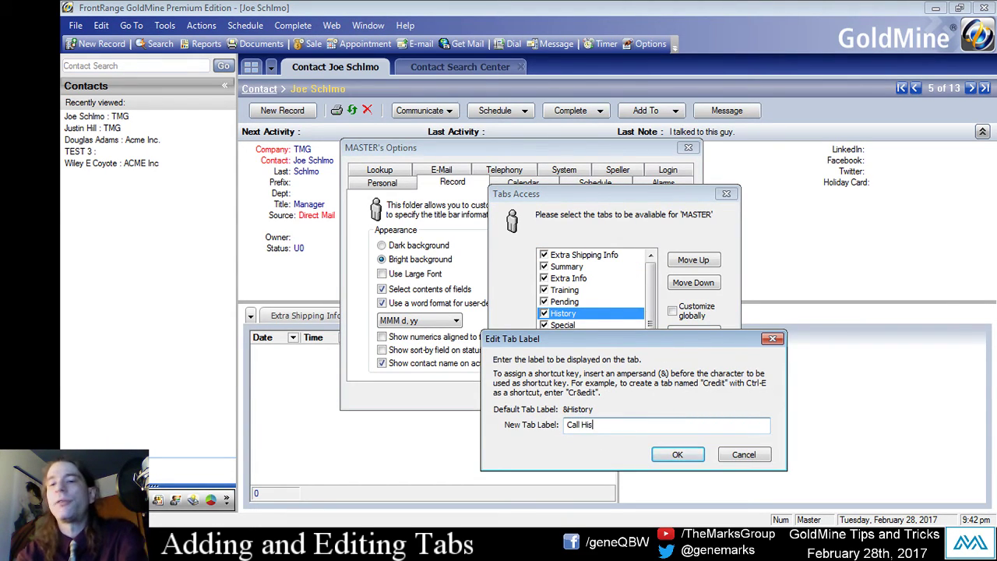
{"action": "type", "text": "tory"}
{"action": "left_click", "coordinate": [678, 454]}
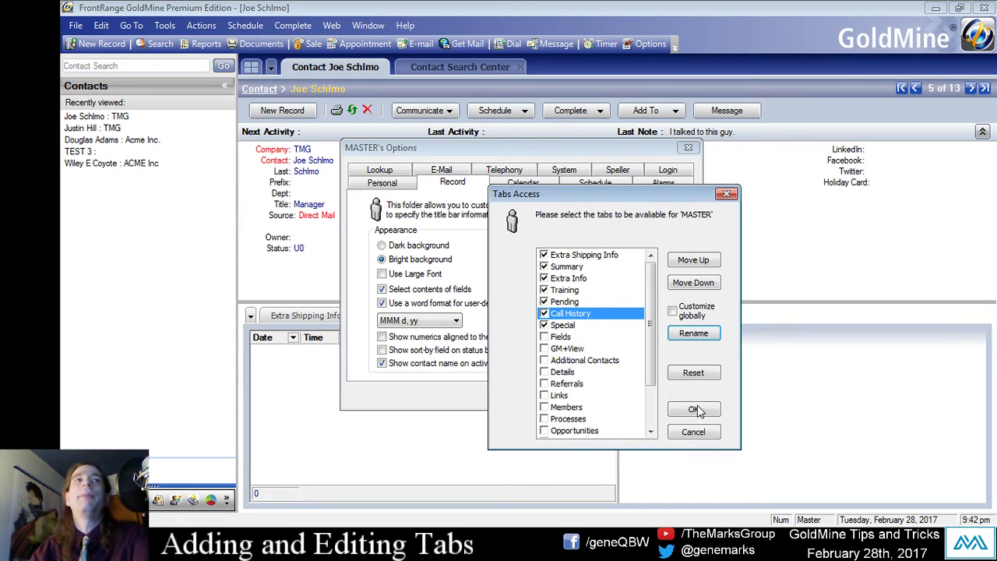
{"action": "left_click", "coordinate": [701, 413]}
{"action": "left_click", "coordinate": [606, 398]}
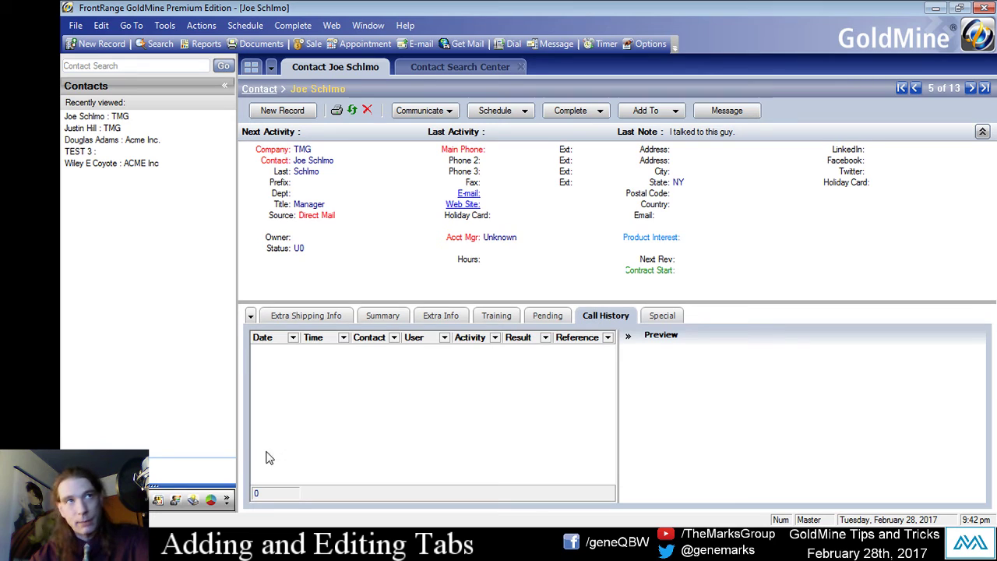
{"action": "right_click", "coordinate": [429, 375]}
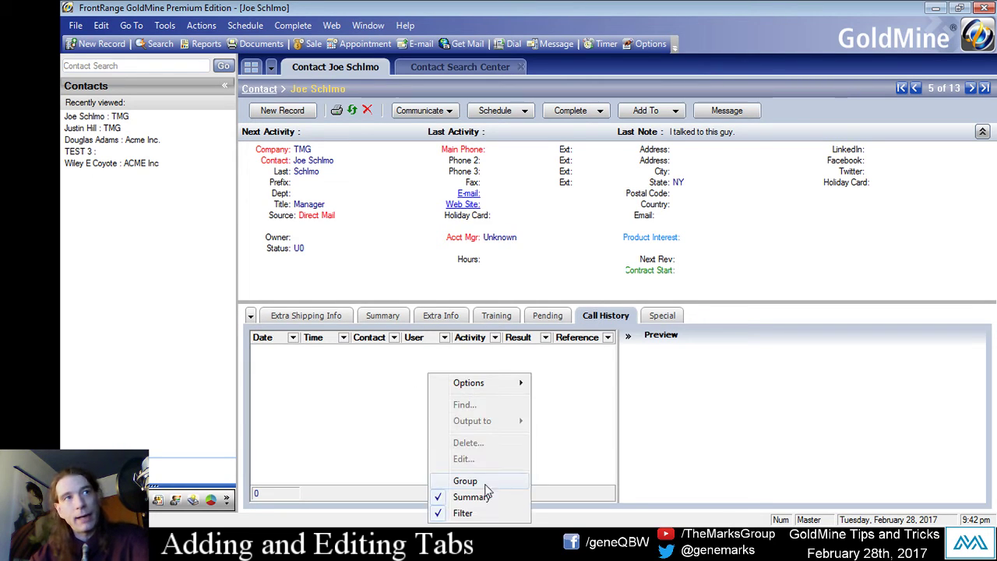
{"action": "left_click", "coordinate": [363, 432]}
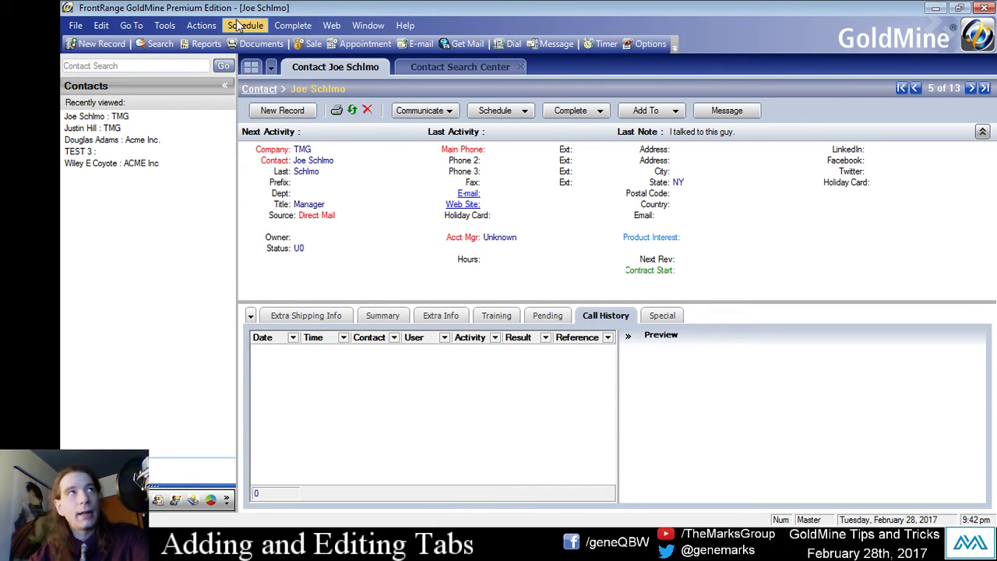
{"action": "left_click", "coordinate": [288, 26]}
{"action": "left_click", "coordinate": [445, 378]}
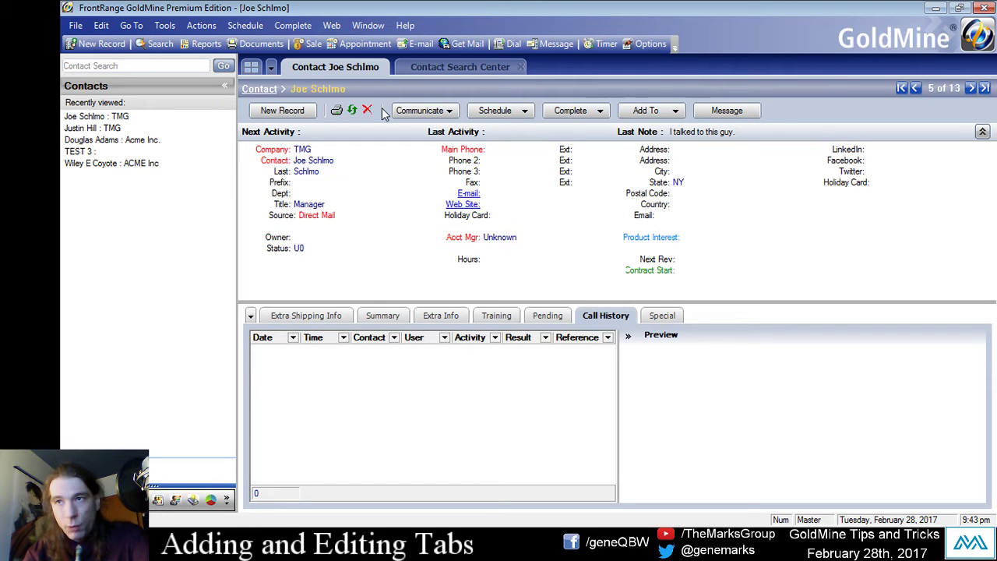
{"action": "left_click", "coordinate": [293, 25]}
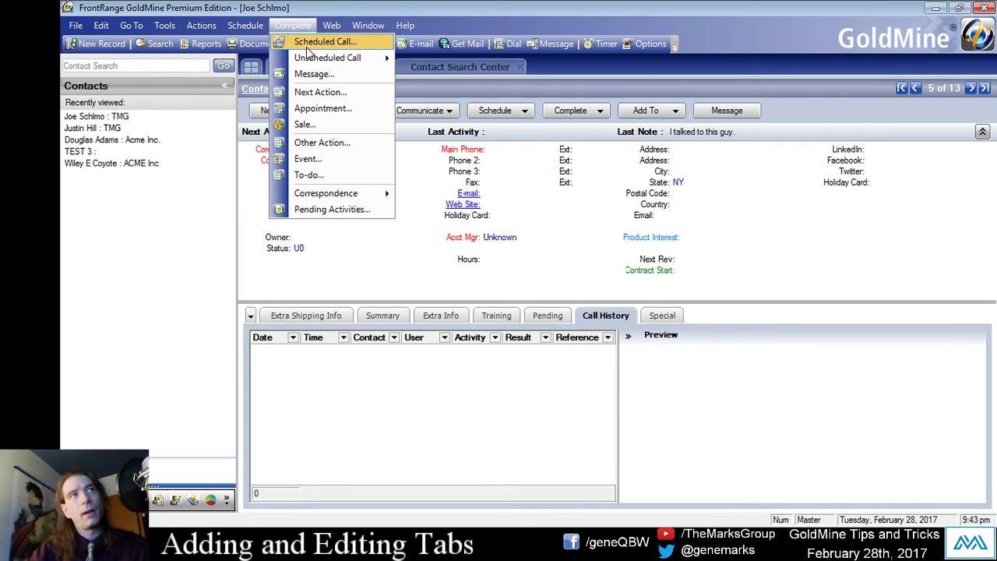
{"action": "mouse_move", "coordinate": [309, 58]}
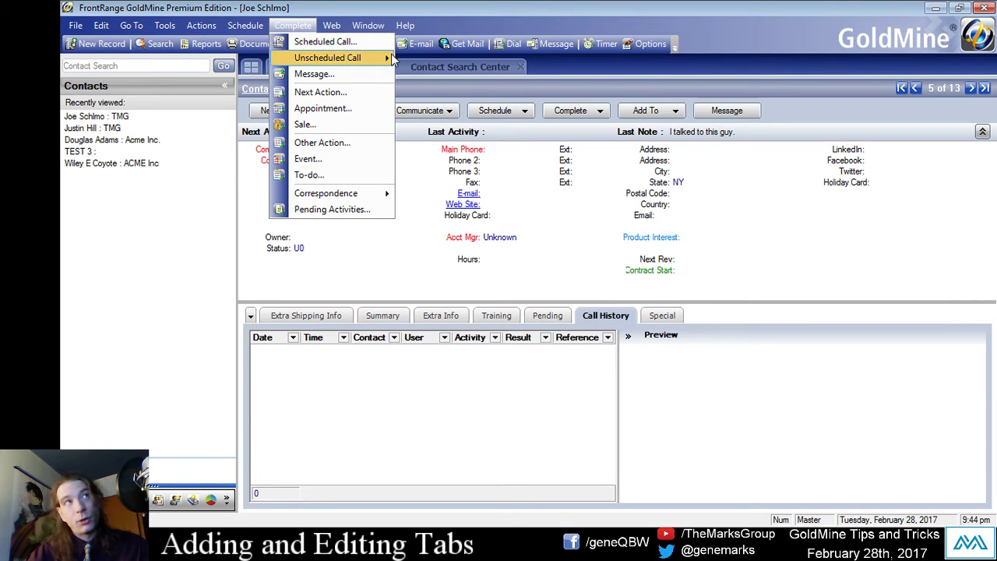
{"action": "mouse_move", "coordinate": [394, 60]}
{"action": "left_click", "coordinate": [450, 74]}
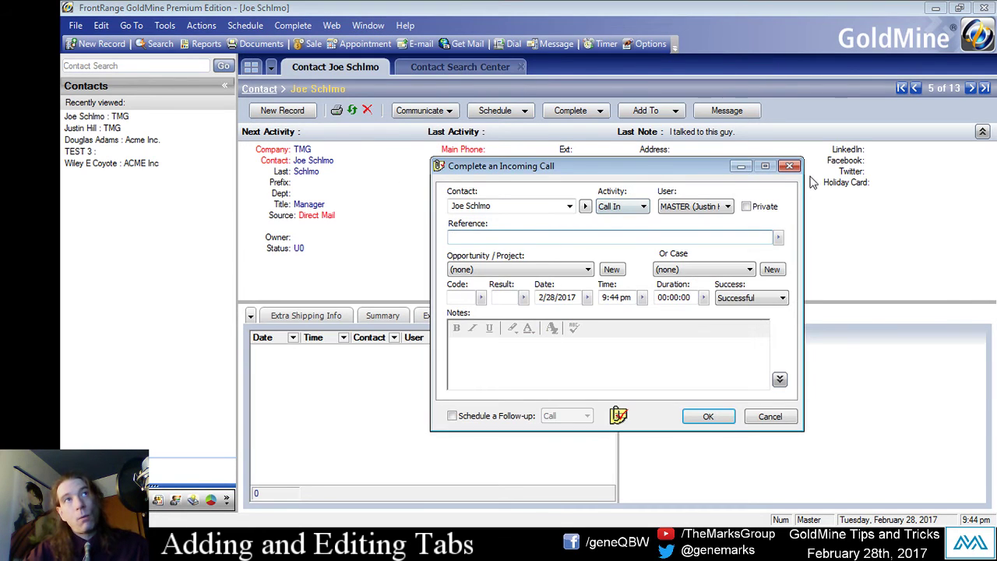
{"action": "left_click", "coordinate": [788, 166]}
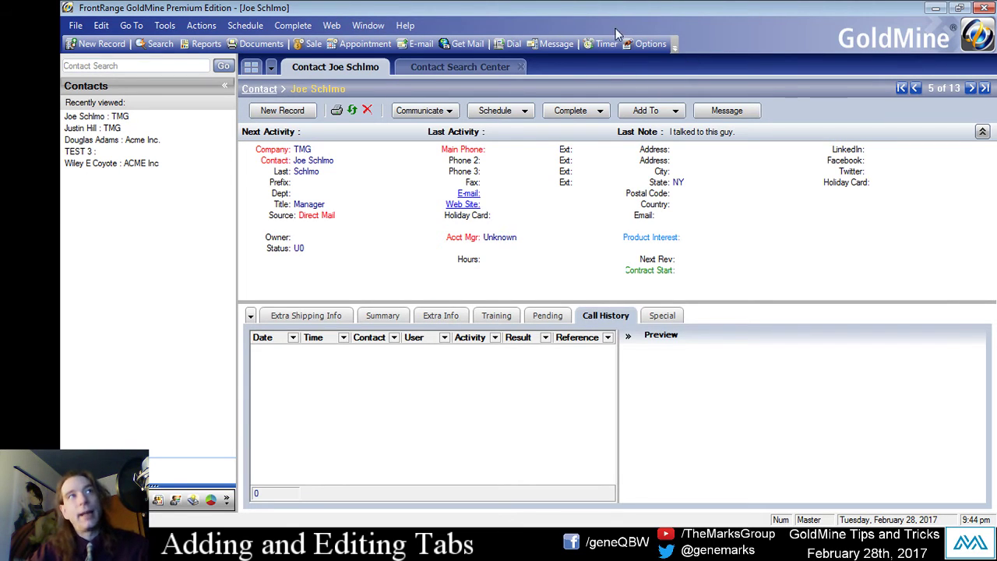
Open the toolbar Customize dialog on its Commands page and move it aside.
{"action": "left_click", "coordinate": [675, 48]}
{"action": "mouse_move", "coordinate": [655, 68]}
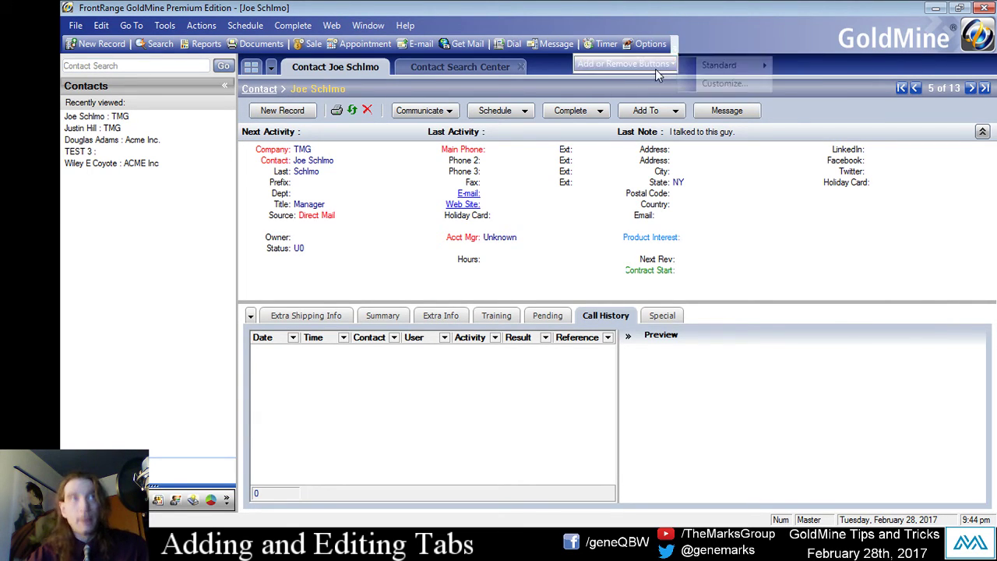
{"action": "mouse_move", "coordinate": [726, 73]}
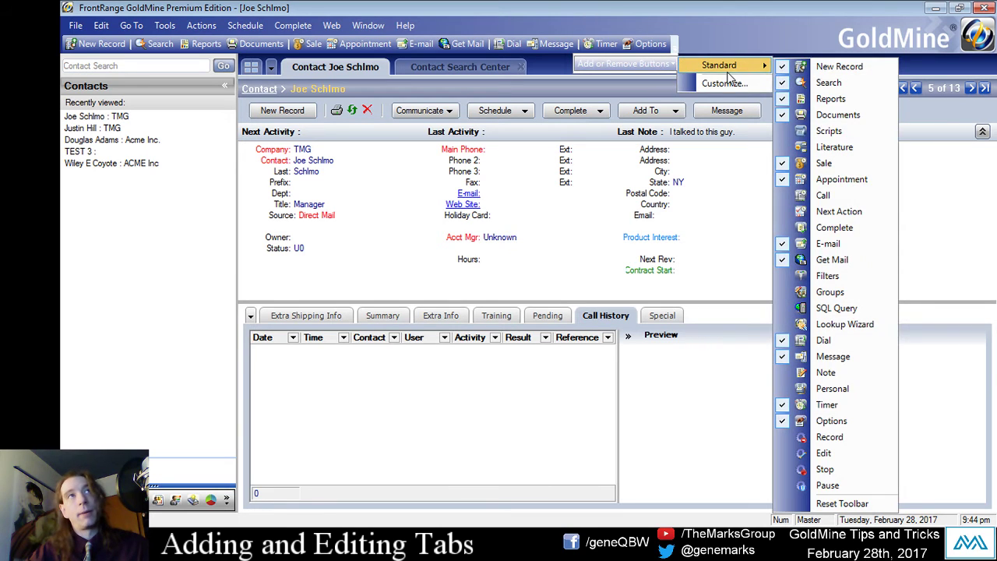
{"action": "left_click", "coordinate": [717, 82]}
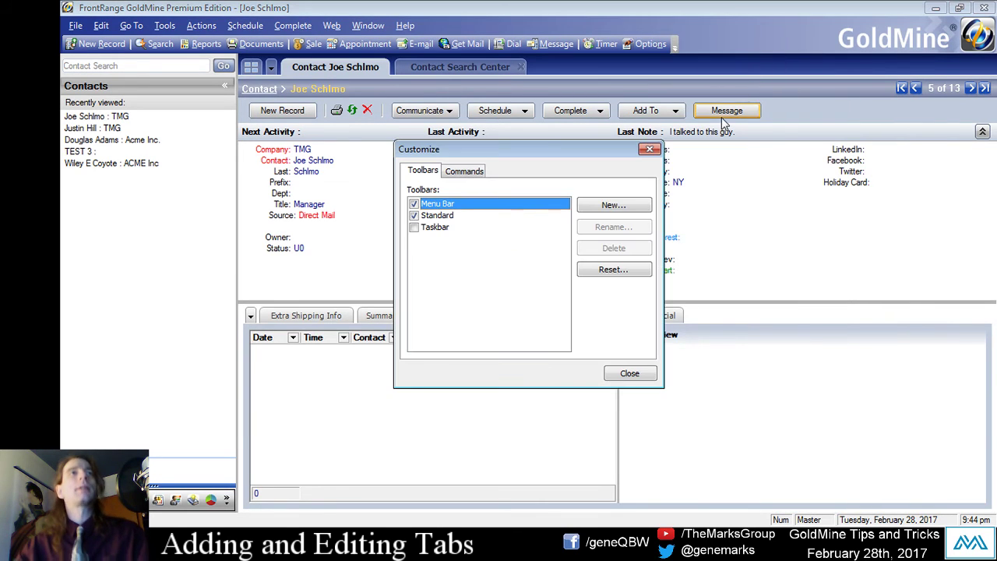
{"action": "left_click", "coordinate": [465, 171]}
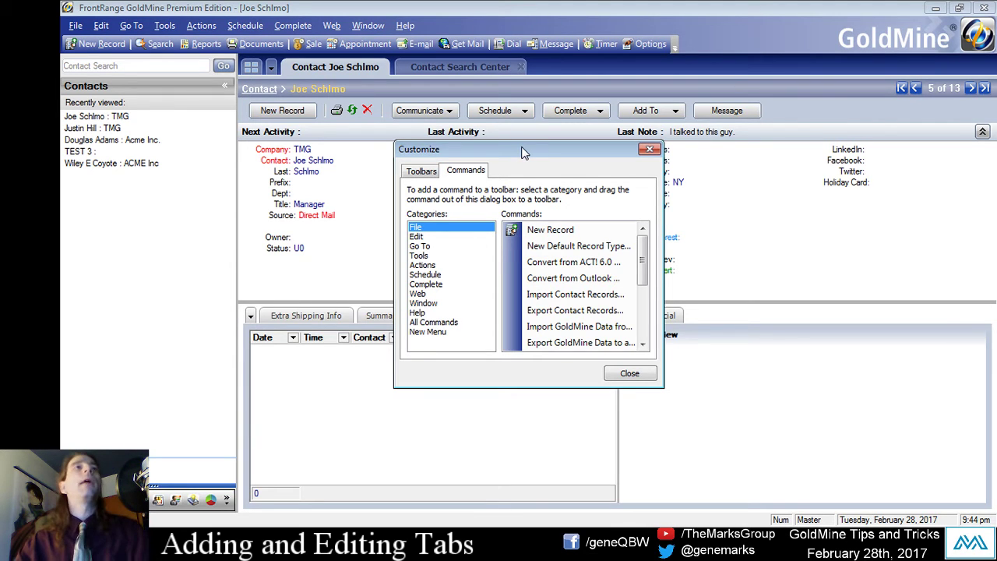
{"action": "left_click_drag", "start_coordinate": [524, 152], "coordinate": [540, 111]}
Browse the command categories from Go To through Web, All Commands and New Menu, back to File.
{"action": "left_click", "coordinate": [450, 205]}
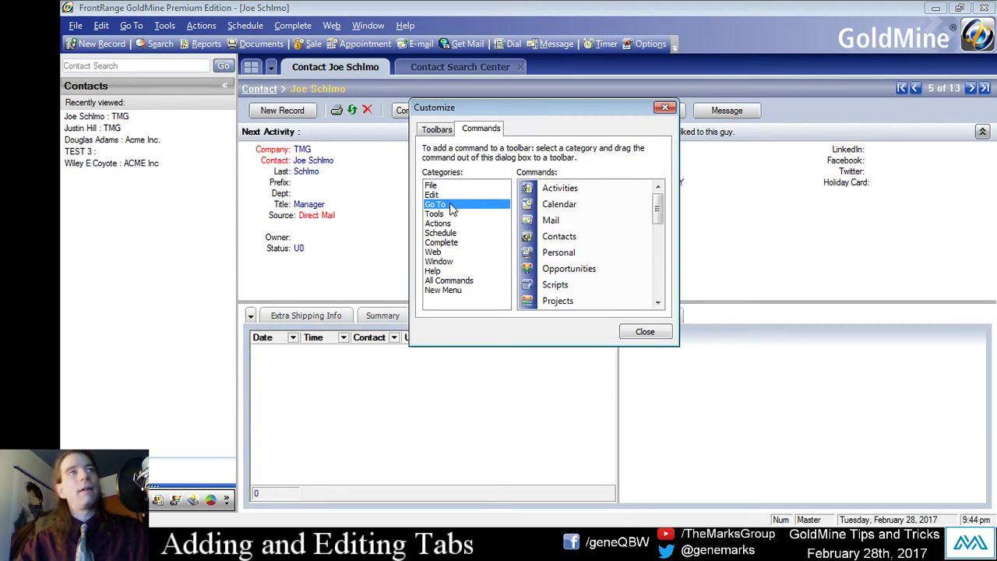
{"action": "left_click", "coordinate": [434, 214]}
{"action": "left_click", "coordinate": [438, 223]}
{"action": "left_click", "coordinate": [441, 232]}
{"action": "left_click", "coordinate": [433, 252]}
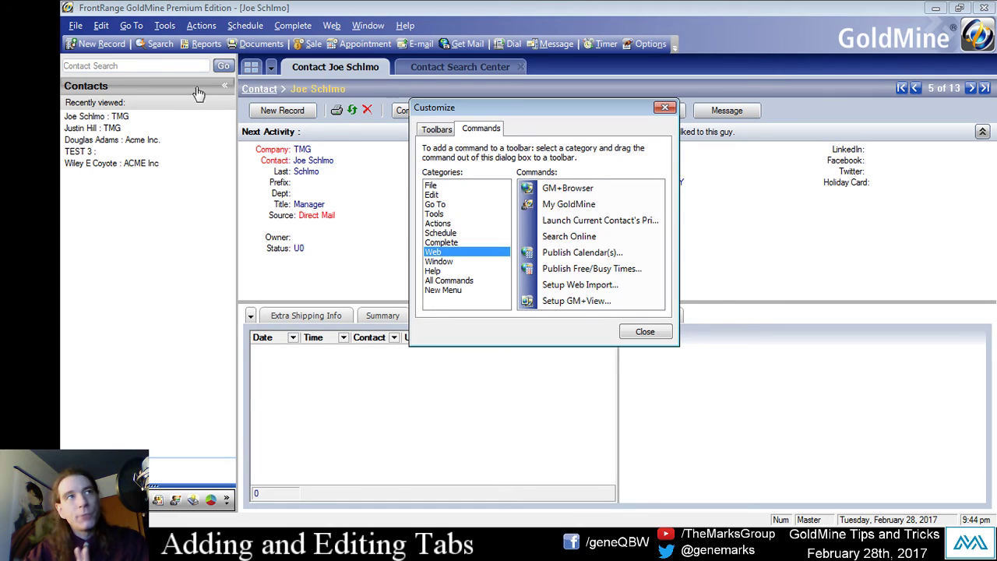
{"action": "left_click", "coordinate": [449, 281]}
{"action": "left_click", "coordinate": [443, 289]}
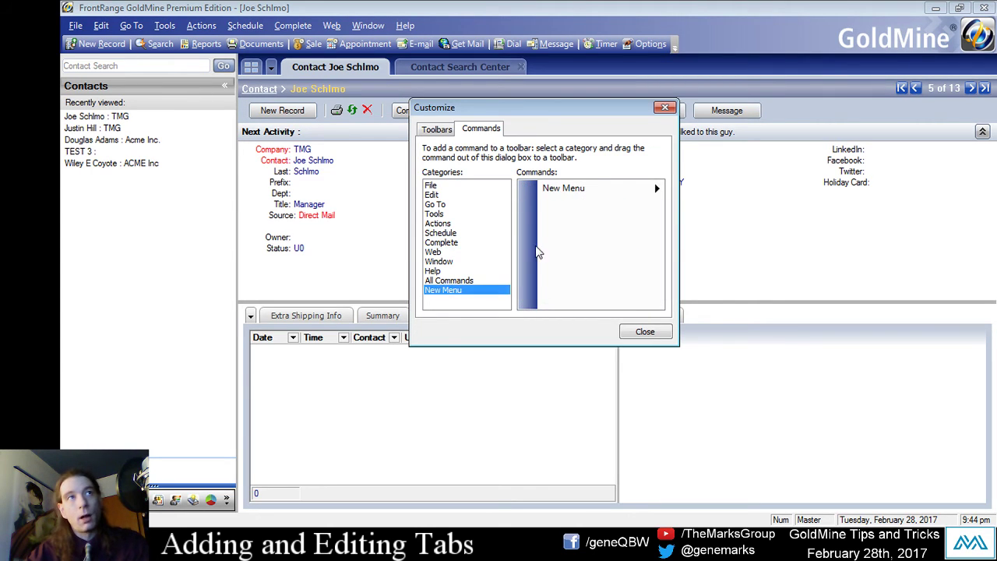
{"action": "left_click", "coordinate": [441, 215]}
{"action": "left_click", "coordinate": [444, 195]}
{"action": "left_click", "coordinate": [436, 186]}
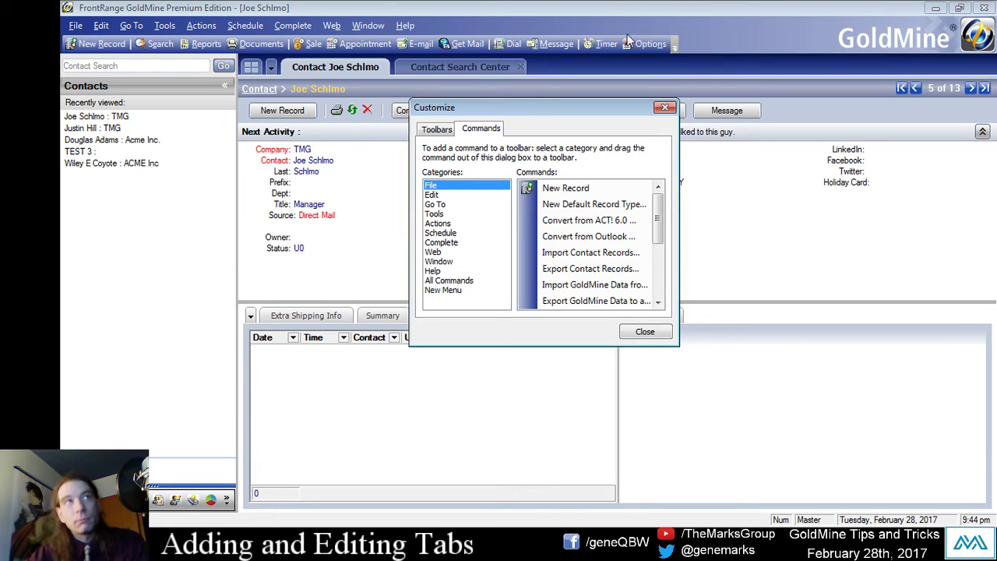
Drag Incoming Call... from the Complete category onto the main toolbar and close Customize.
{"action": "left_click", "coordinate": [436, 244]}
{"action": "left_click", "coordinate": [568, 226]}
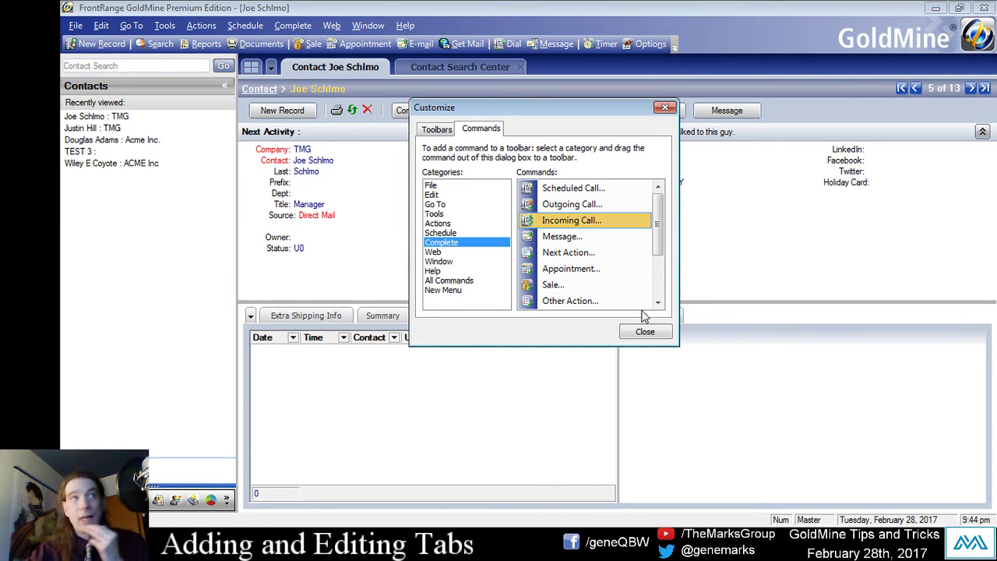
{"action": "left_click_drag", "start_coordinate": [596, 225], "coordinate": [486, 47]}
{"action": "left_click", "coordinate": [649, 333]}
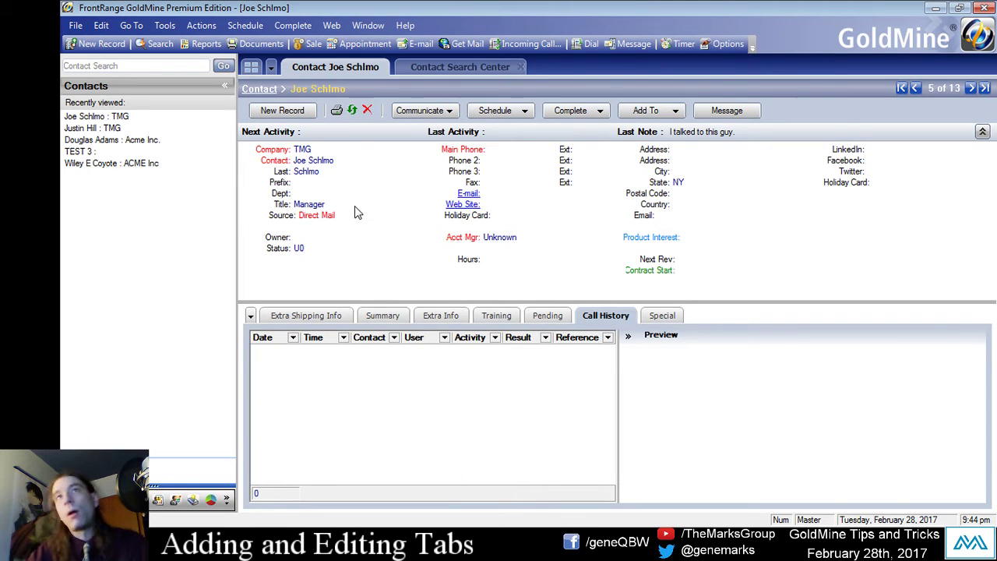
Log an incoming call from the new toolbar button, then browse the contact tabs back to Special.
{"action": "left_click", "coordinate": [521, 45]}
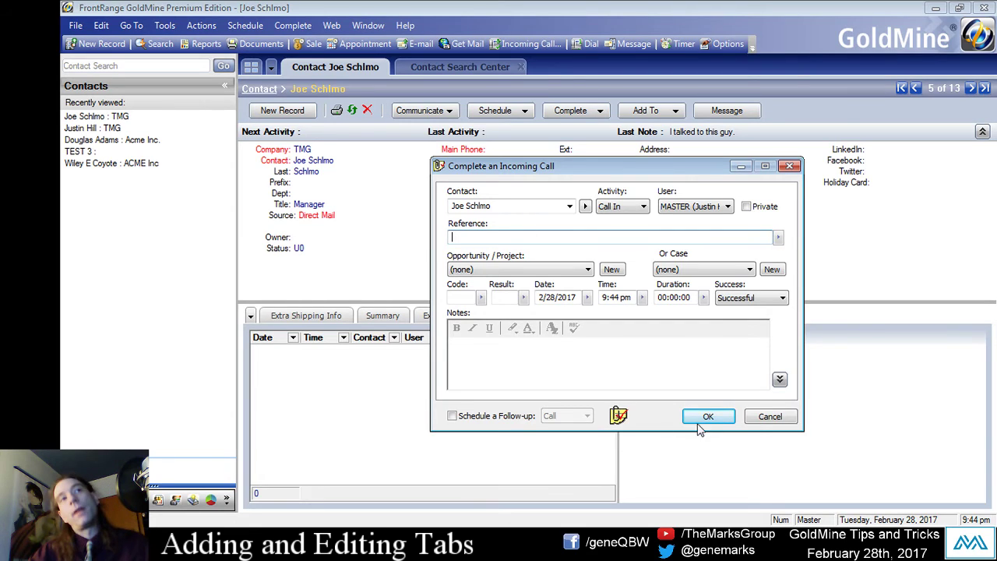
{"action": "left_click", "coordinate": [728, 422]}
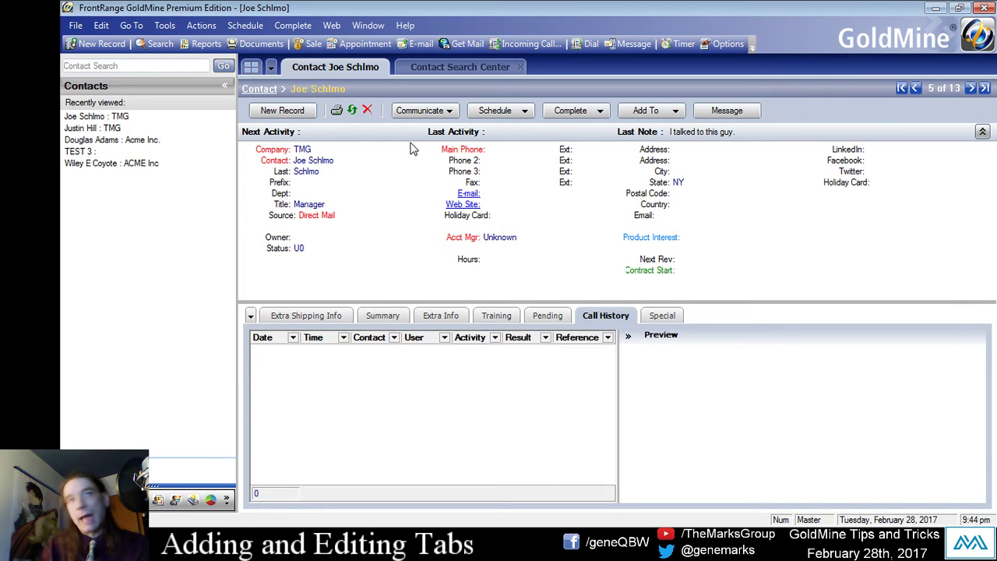
{"action": "left_click", "coordinate": [662, 317]}
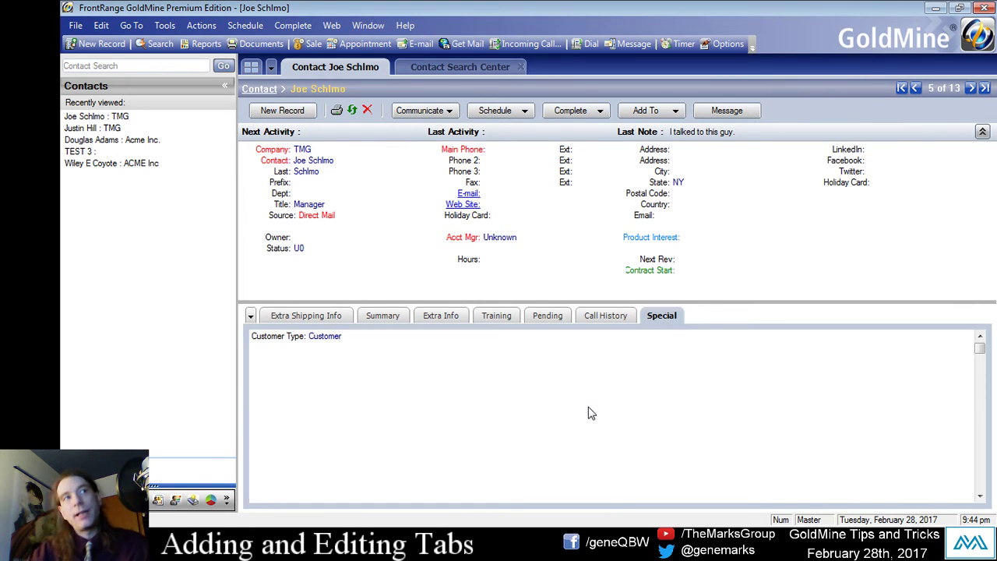
{"action": "left_click", "coordinate": [495, 317]}
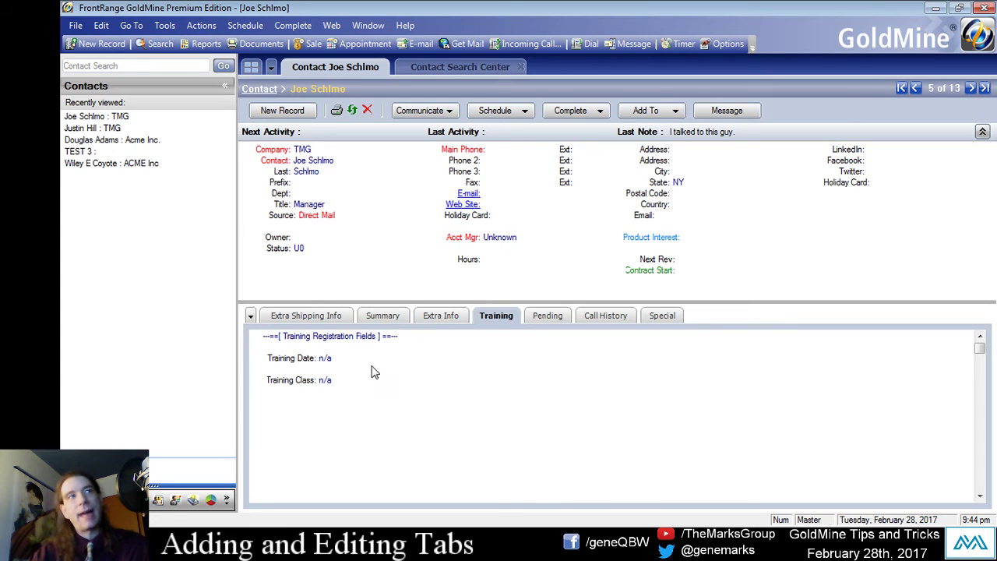
{"action": "left_click", "coordinate": [441, 316]}
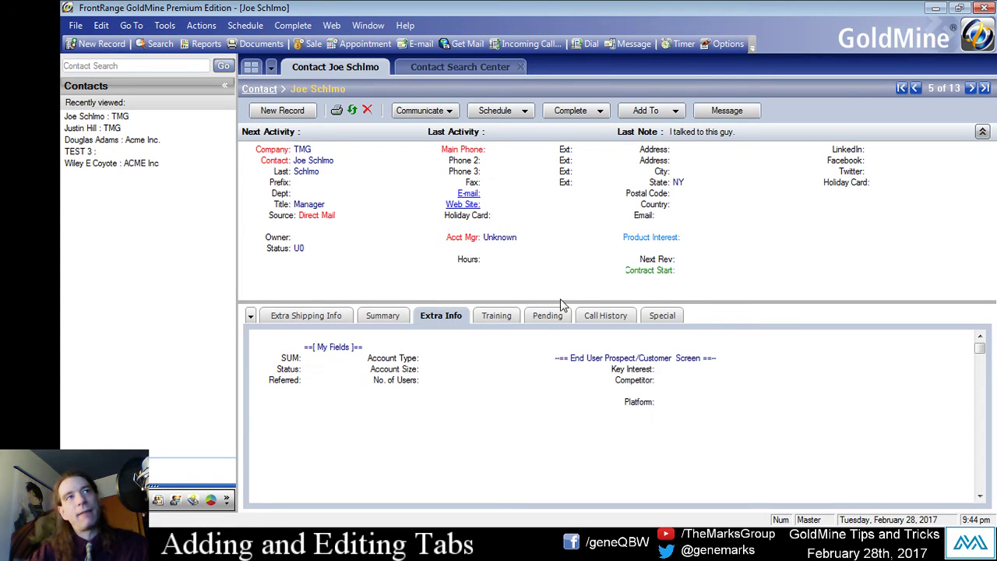
{"action": "left_click", "coordinate": [299, 315]}
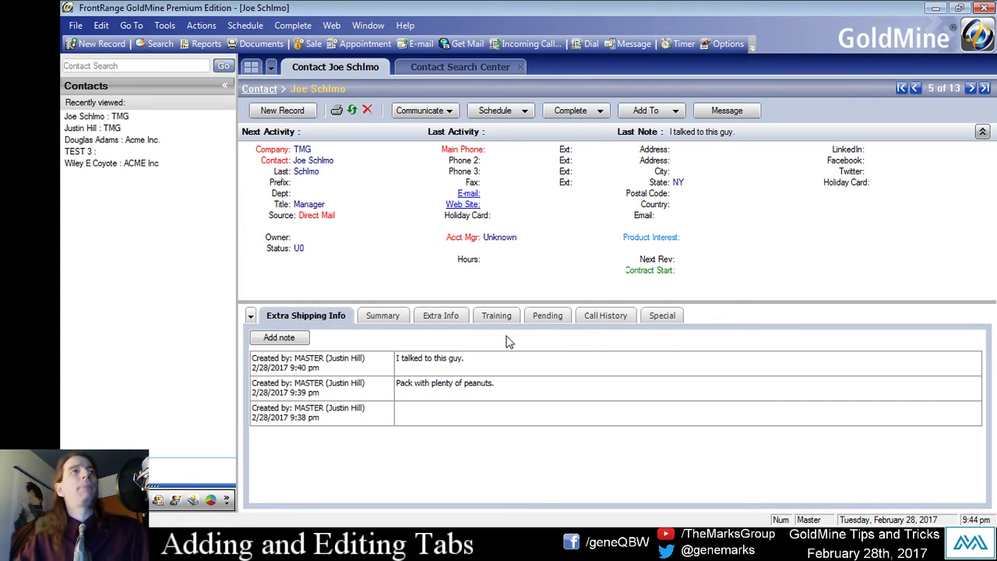
{"action": "left_click", "coordinate": [547, 315]}
{"action": "left_click", "coordinate": [658, 315]}
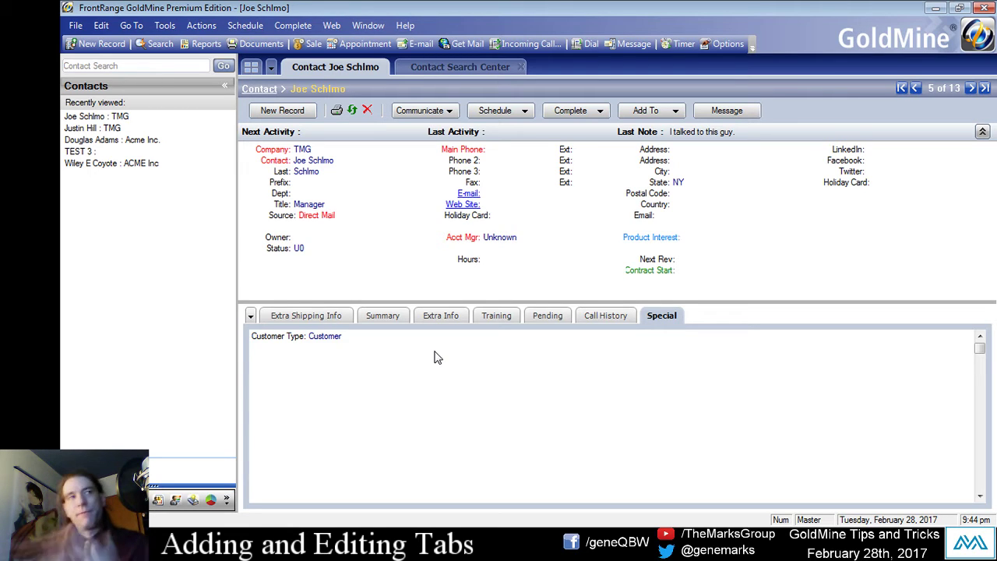
{"action": "left_click", "coordinate": [251, 316]}
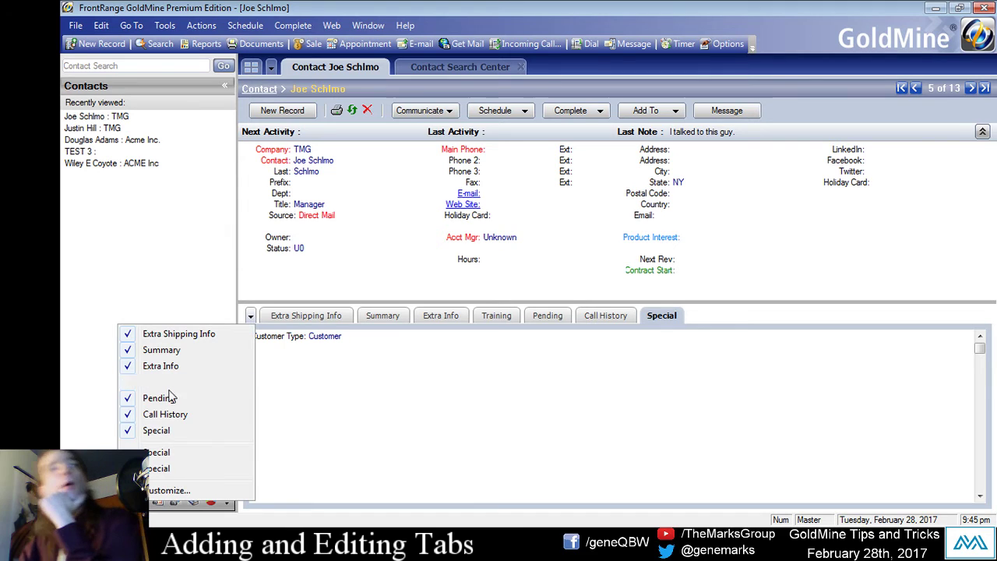
Enable the Fields tab in Tools > Options > Record > Tabs access and save.
{"action": "left_click", "coordinate": [454, 465]}
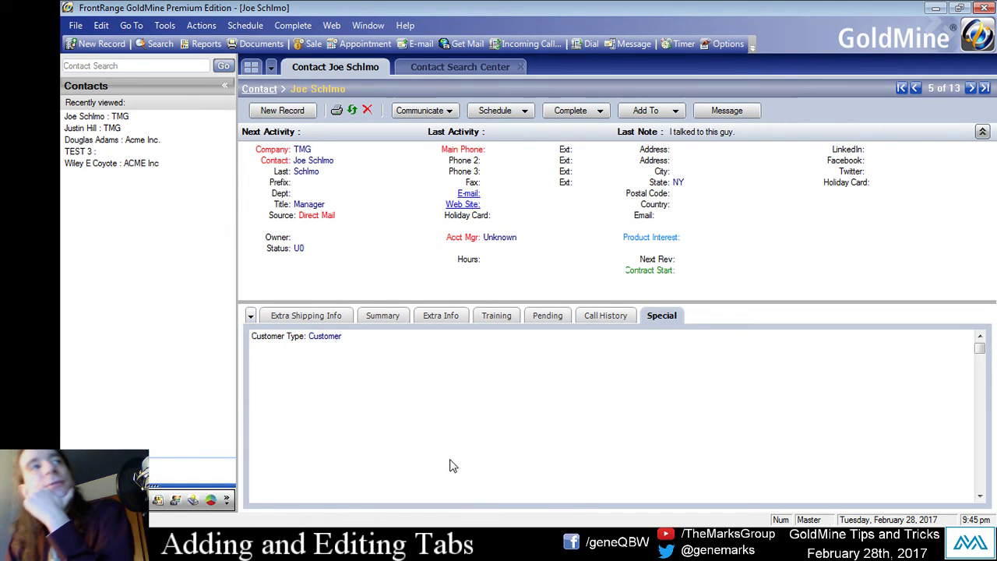
{"action": "left_click", "coordinate": [165, 26]}
{"action": "left_click", "coordinate": [222, 278]}
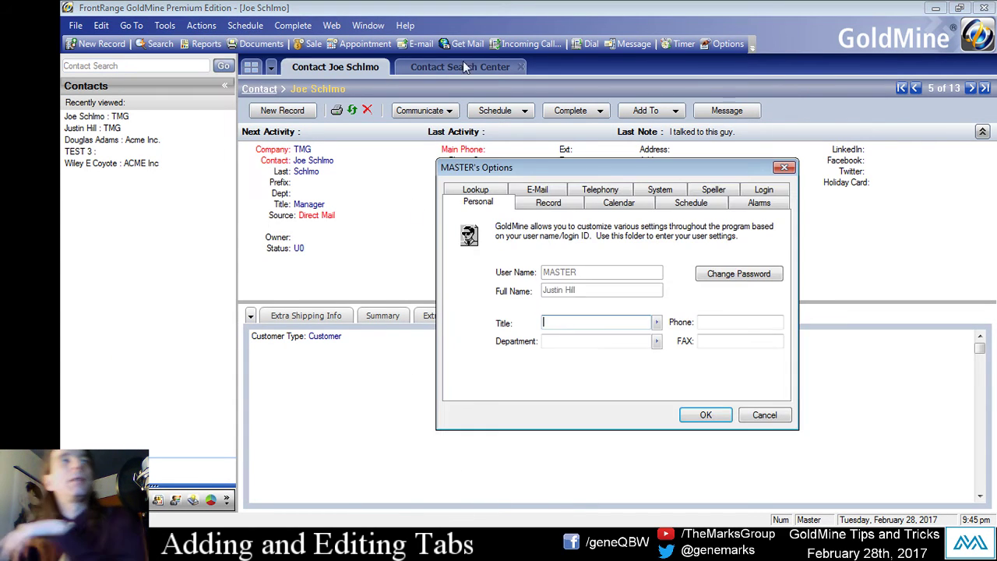
{"action": "left_click", "coordinate": [576, 209]}
{"action": "left_click", "coordinate": [626, 304]}
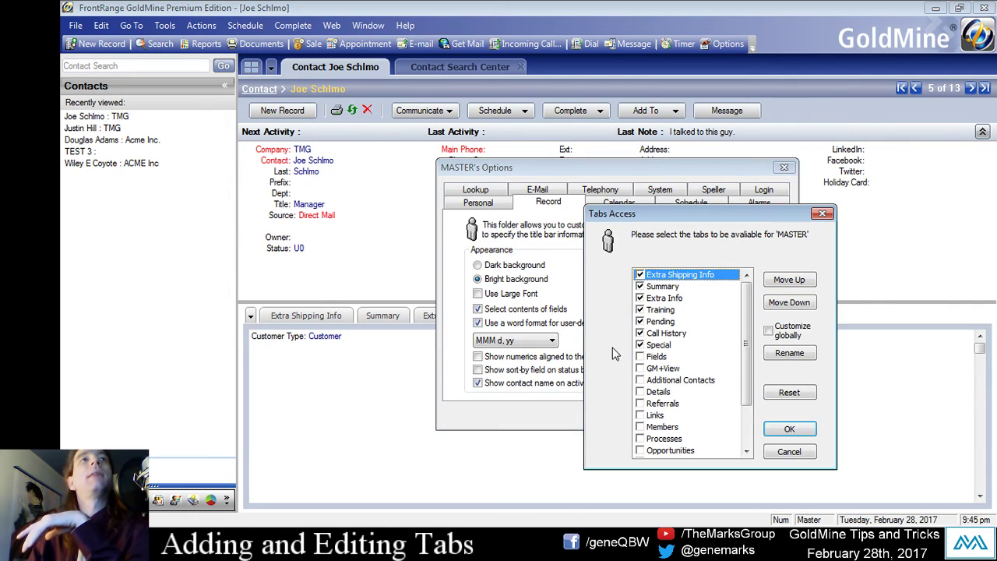
{"action": "left_click", "coordinate": [656, 356]}
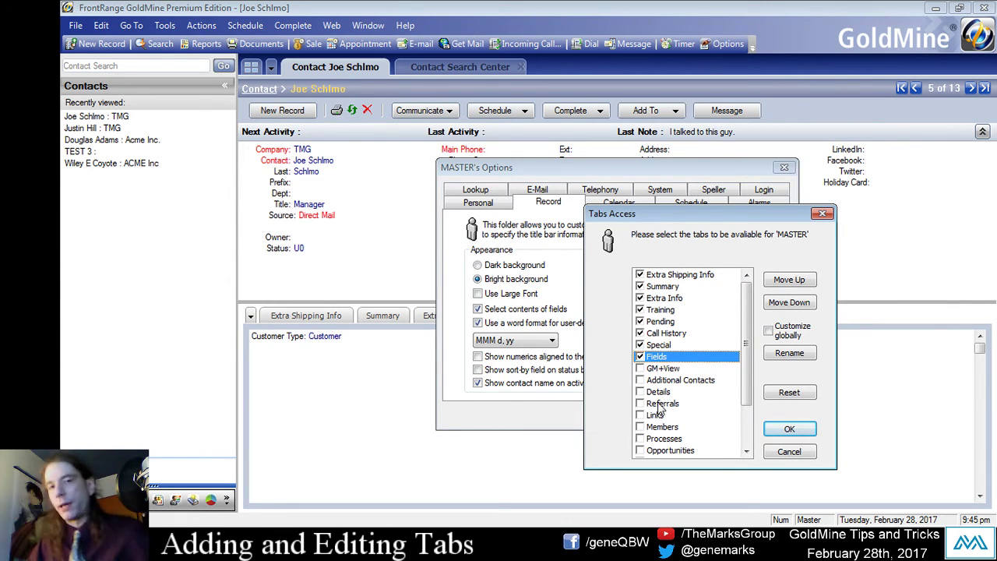
{"action": "left_click", "coordinate": [789, 428]}
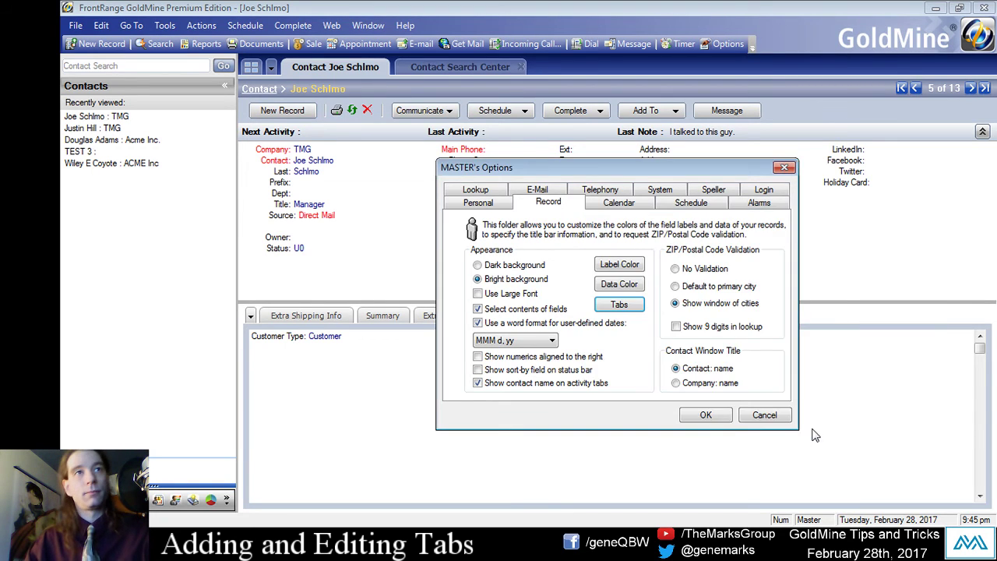
{"action": "left_click", "coordinate": [715, 414]}
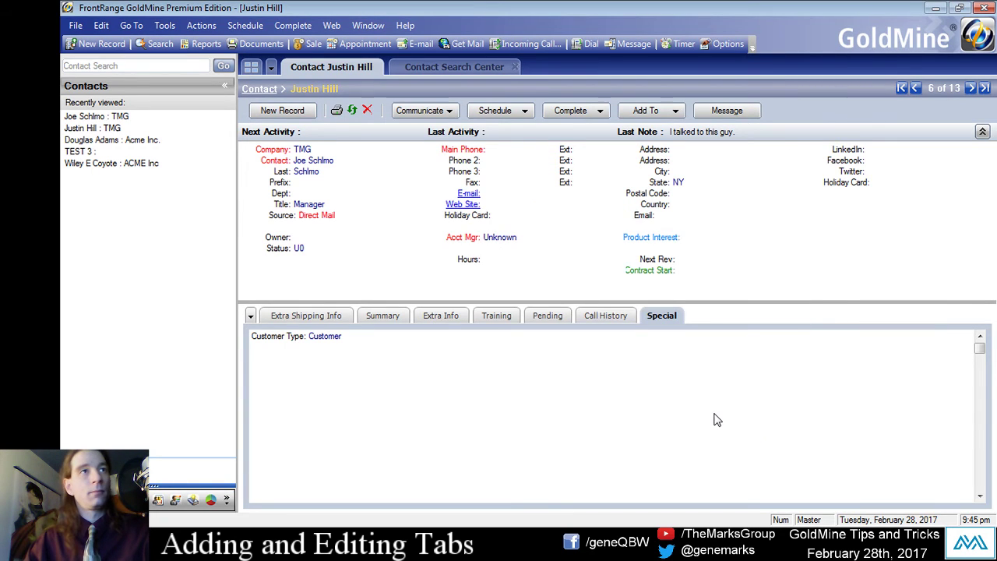
Add the Fields tab and drag it right after Extra Shipping Info.
{"action": "left_click", "coordinate": [250, 315]}
{"action": "left_click", "coordinate": [158, 452]}
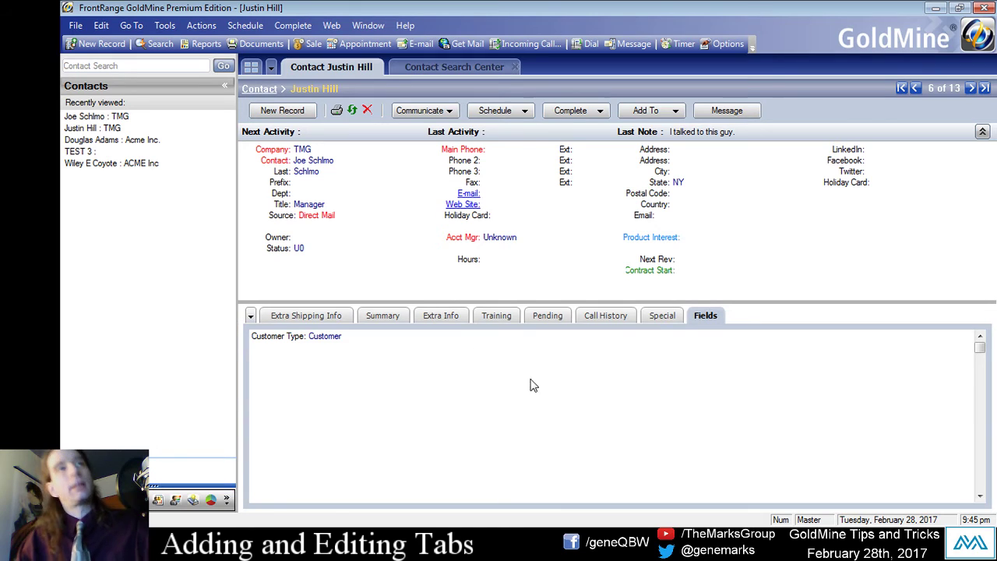
{"action": "left_click_drag", "start_coordinate": [703, 320], "coordinate": [386, 316]}
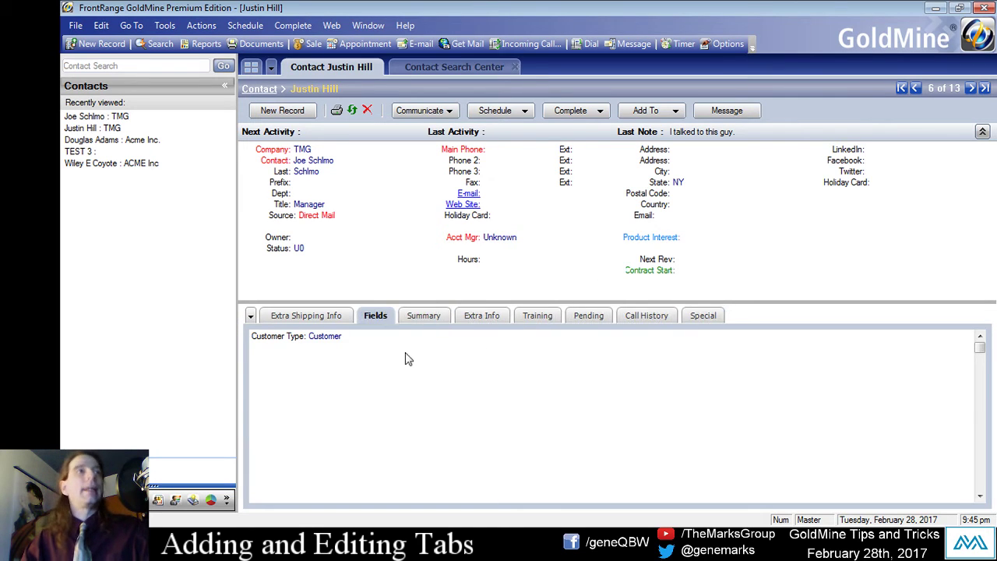
Switch the Fields tab through End User, Training, Pipeline and Special Fields screens, ending on End User Screen.
{"action": "right_click", "coordinate": [376, 358]}
{"action": "left_click", "coordinate": [334, 461]}
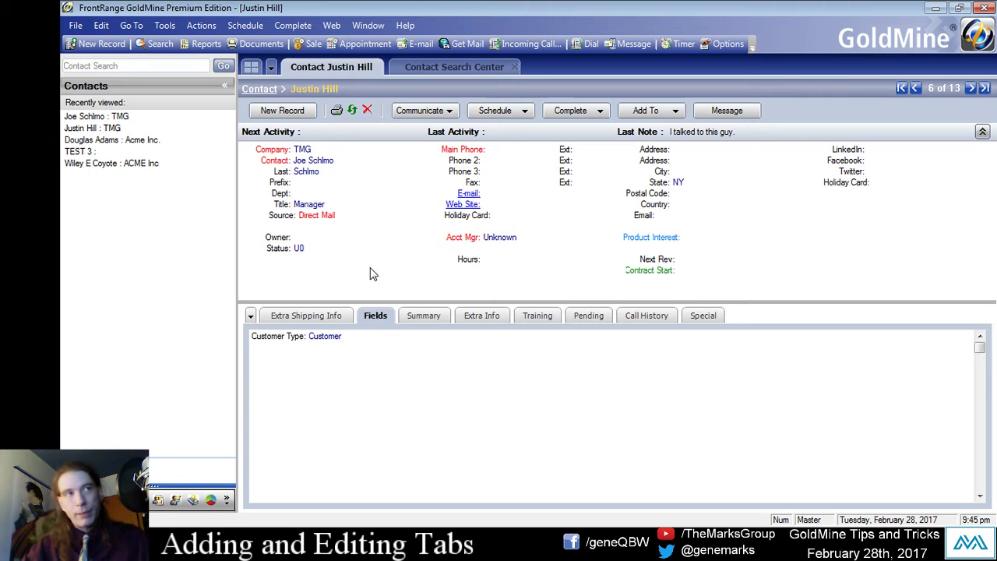
{"action": "right_click", "coordinate": [411, 372]}
{"action": "left_click", "coordinate": [474, 228]}
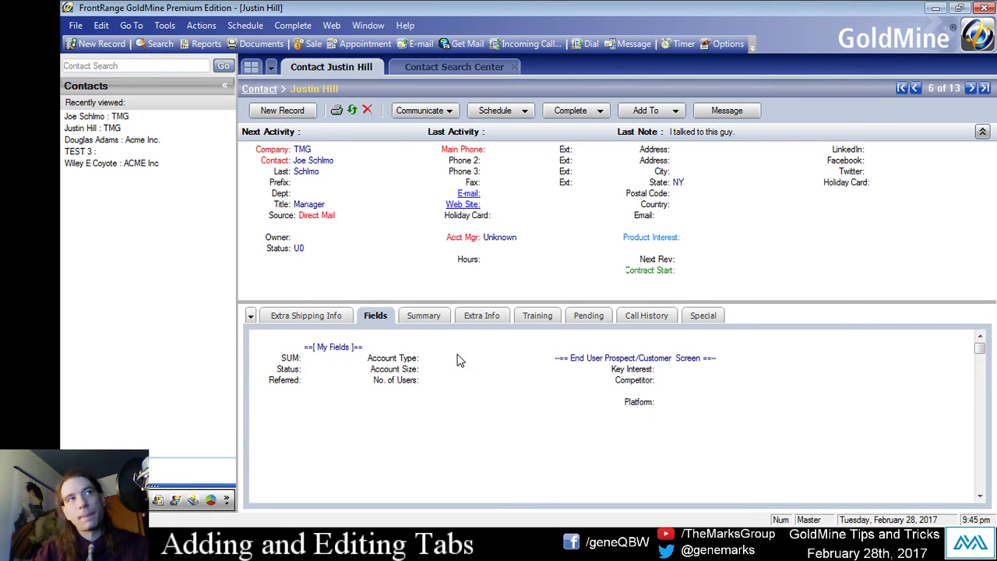
{"action": "right_click", "coordinate": [446, 446]}
{"action": "left_click", "coordinate": [486, 310]}
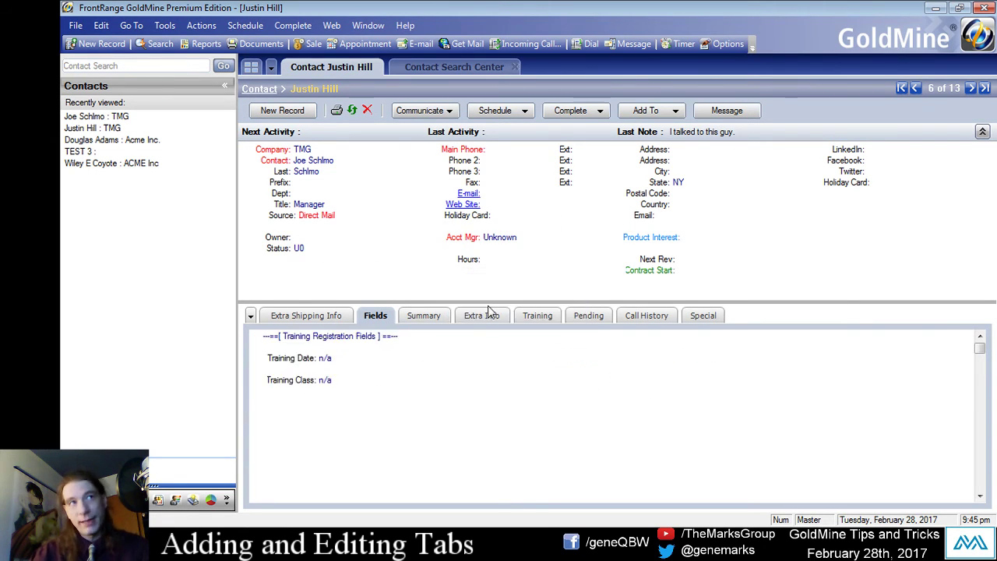
{"action": "right_click", "coordinate": [441, 423]}
{"action": "left_click", "coordinate": [482, 309]}
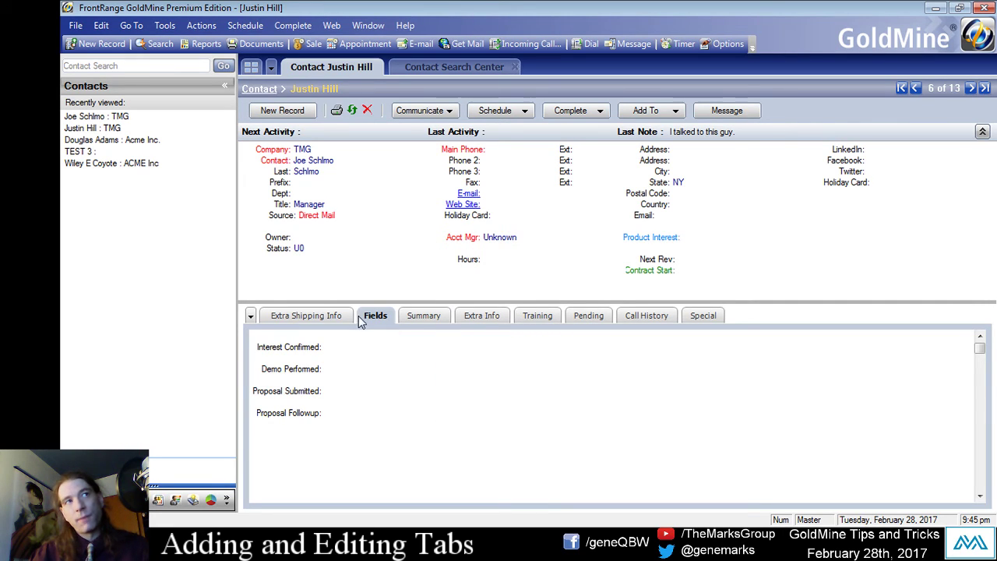
{"action": "right_click", "coordinate": [454, 440]}
{"action": "left_click", "coordinate": [487, 328]}
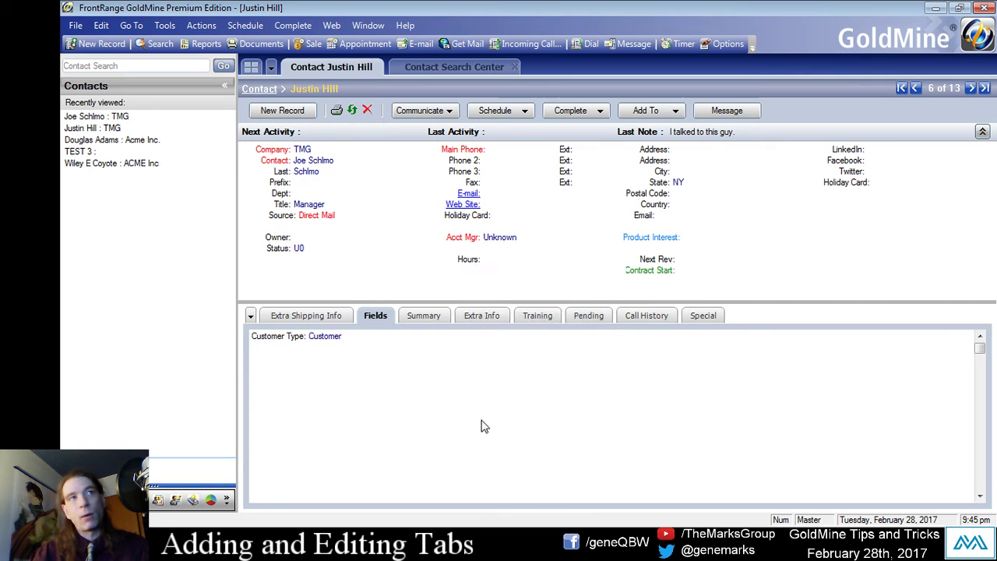
{"action": "right_click", "coordinate": [481, 431]}
{"action": "left_click", "coordinate": [548, 271]}
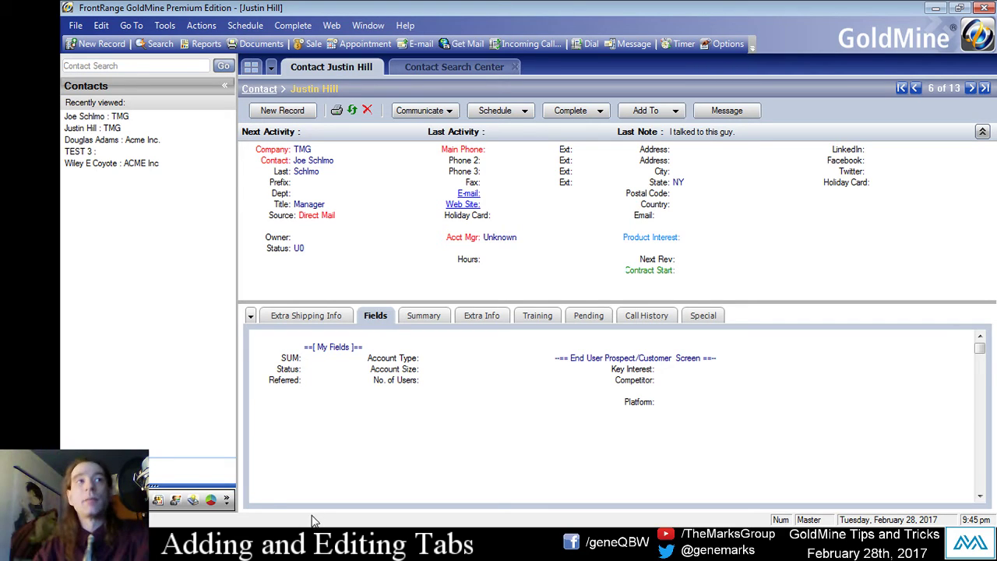
Open Custom Screens Setup and the Training screen's Properties.
{"action": "right_click", "coordinate": [372, 425]}
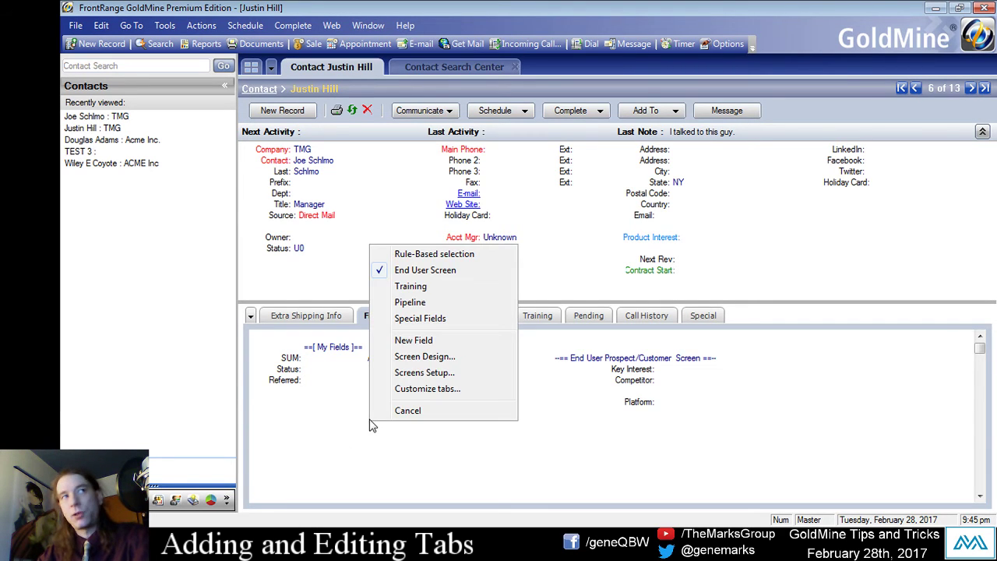
{"action": "left_click", "coordinate": [440, 372]}
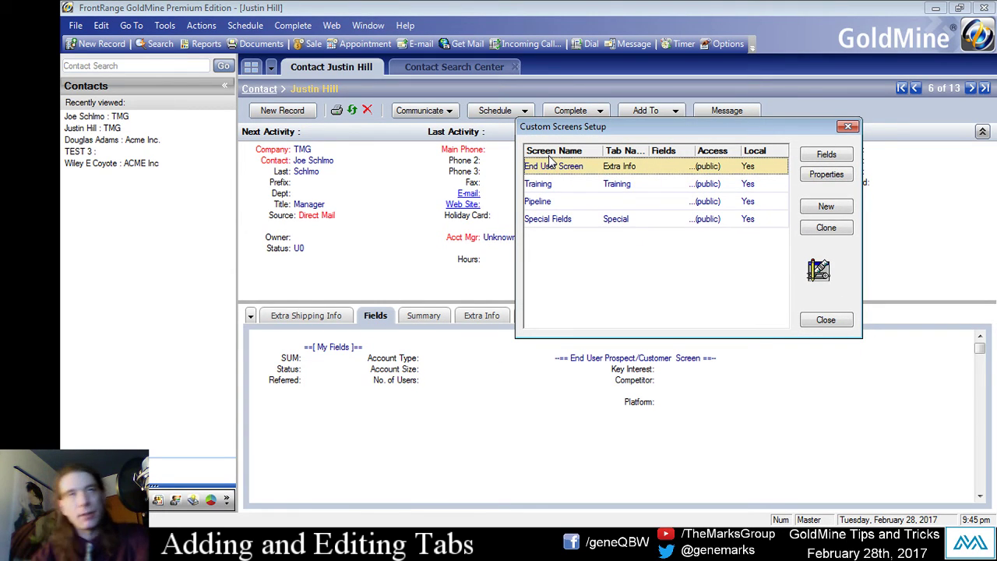
{"action": "left_click_drag", "start_coordinate": [596, 123], "coordinate": [574, 117]}
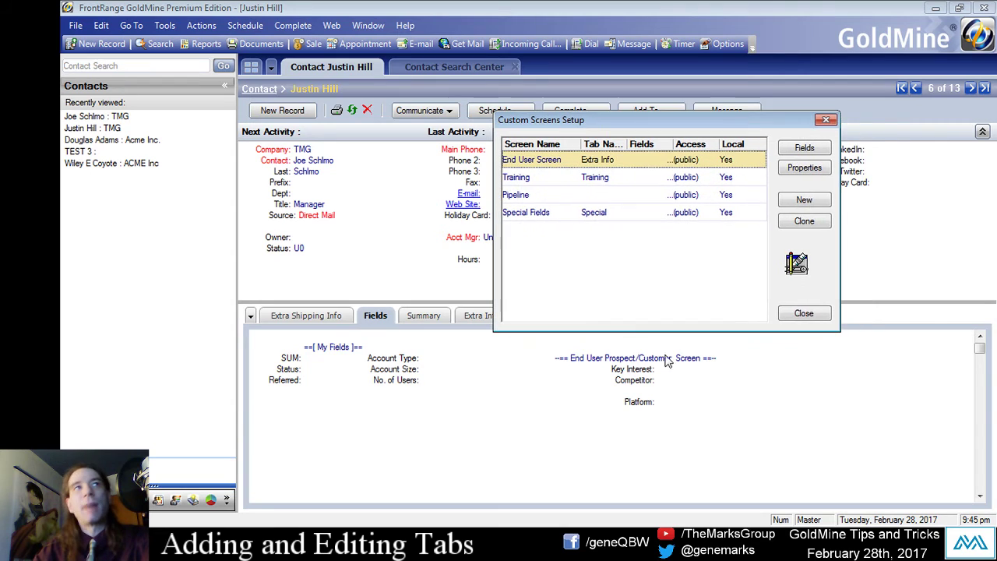
{"action": "left_click", "coordinate": [595, 180]}
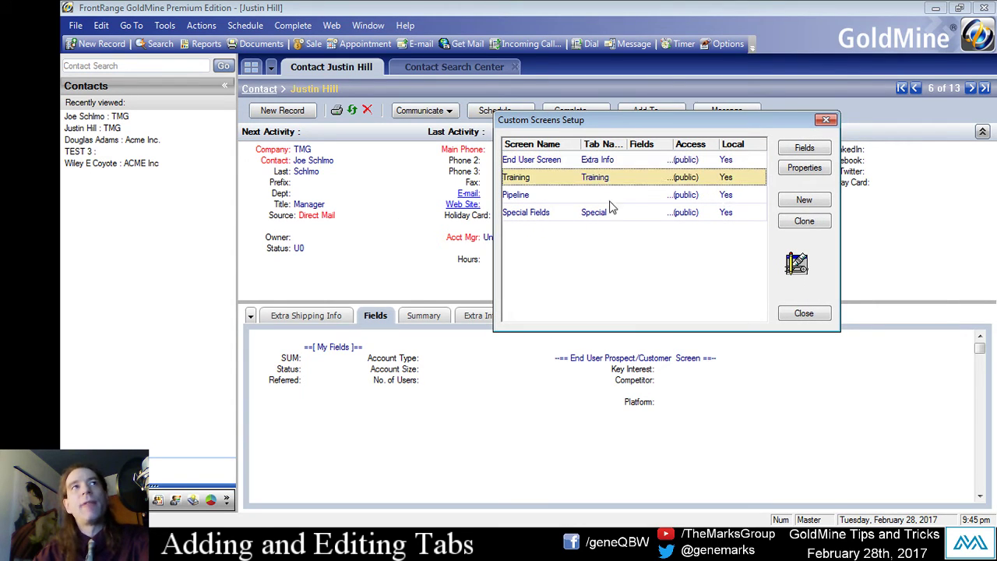
{"action": "left_click", "coordinate": [805, 169]}
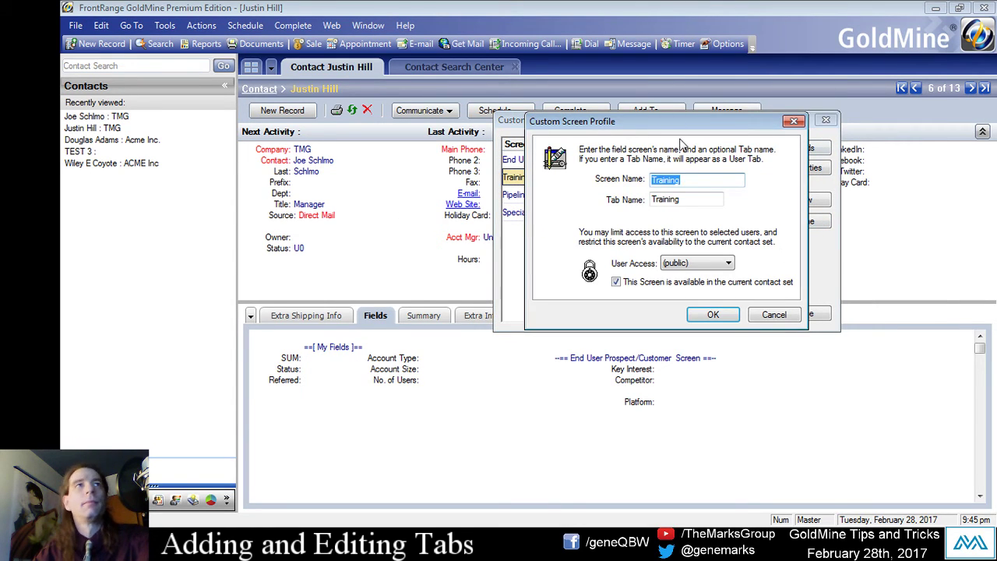
Set the Training screen's tab name to 'Training' and save the profile.
{"action": "left_click_drag", "start_coordinate": [668, 123], "coordinate": [340, 120]}
{"action": "key", "text": "Tab"}
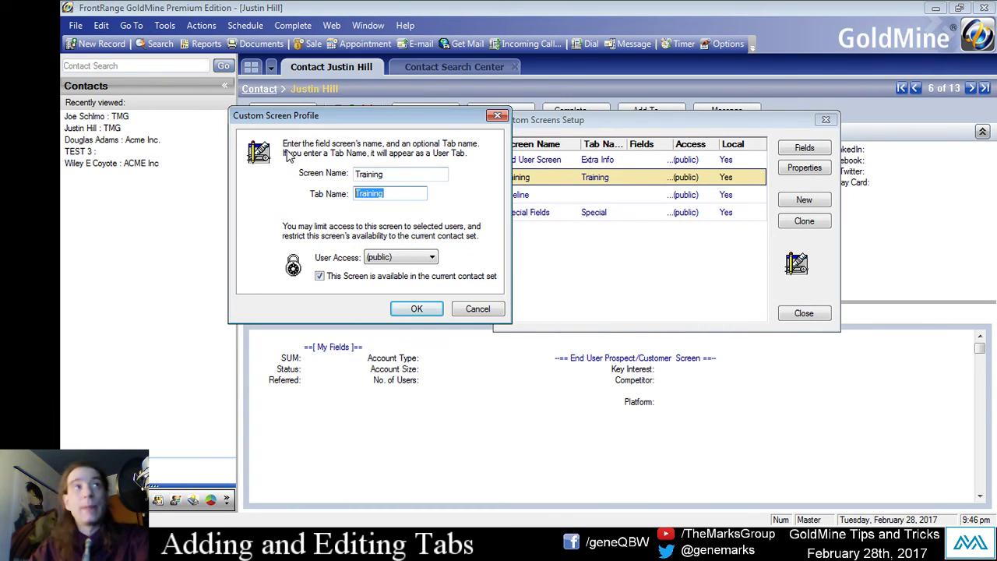
{"action": "key", "text": "BackSpace"}
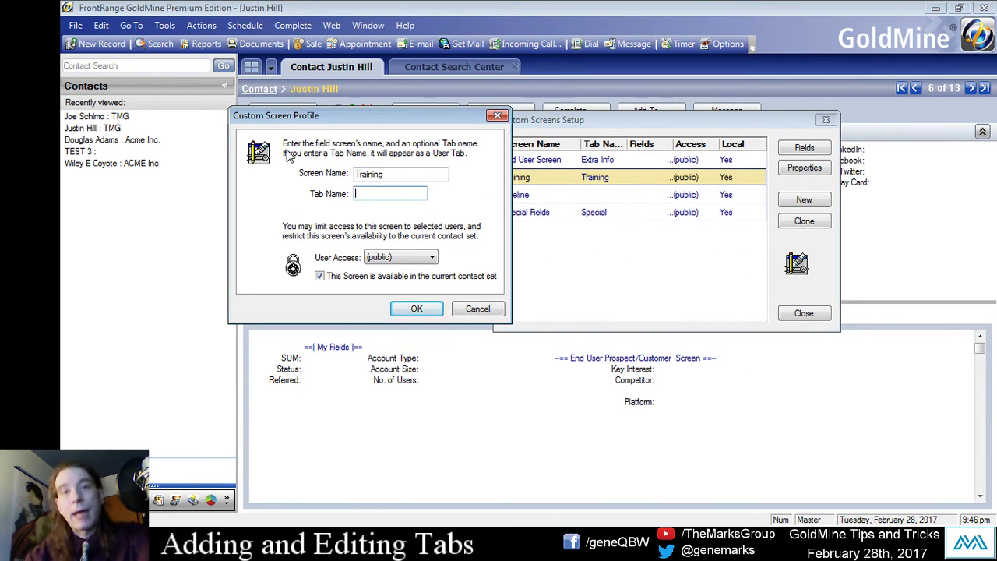
{"action": "type", "text": "tR"}
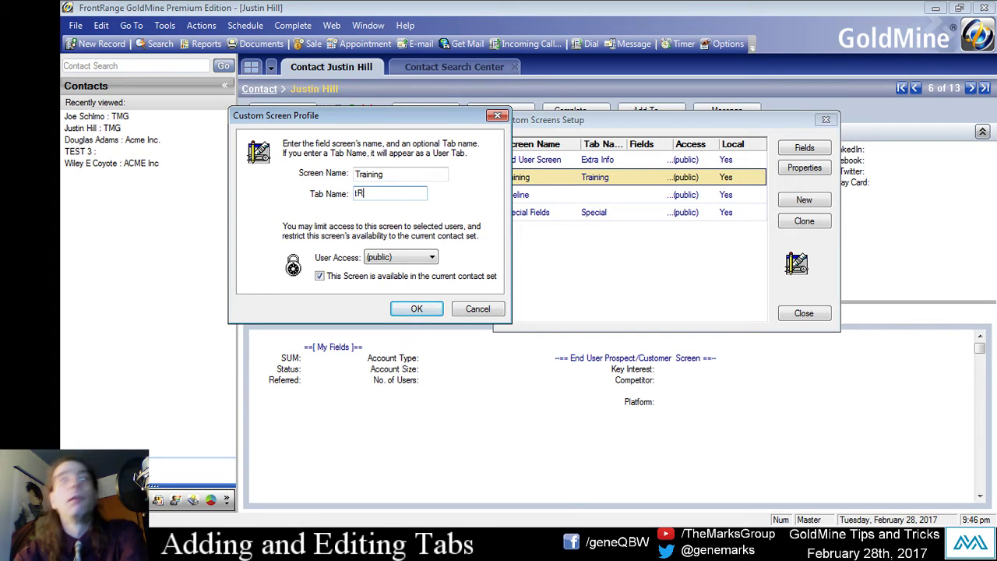
{"action": "type", "text": "Train"}
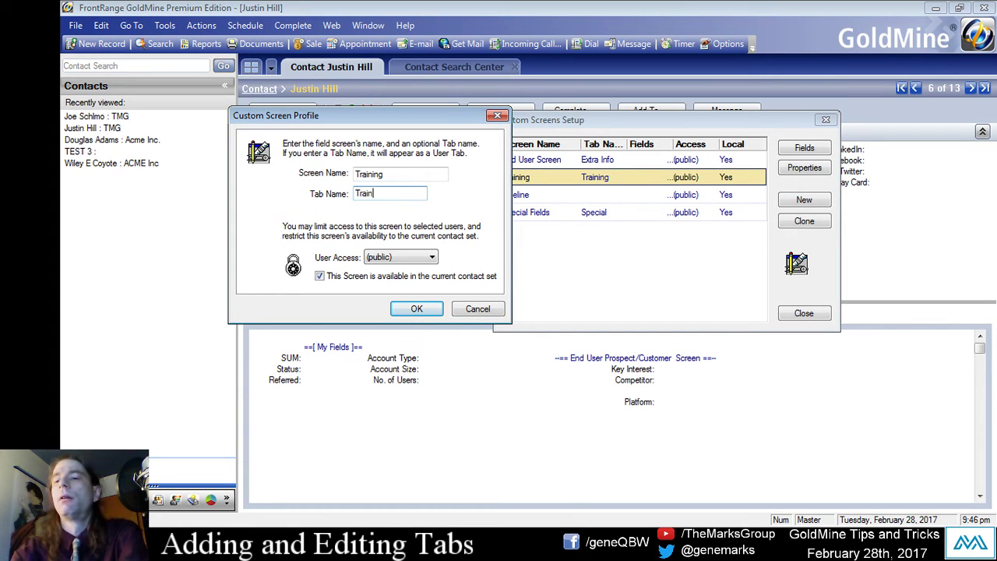
{"action": "type", "text": "ing F"}
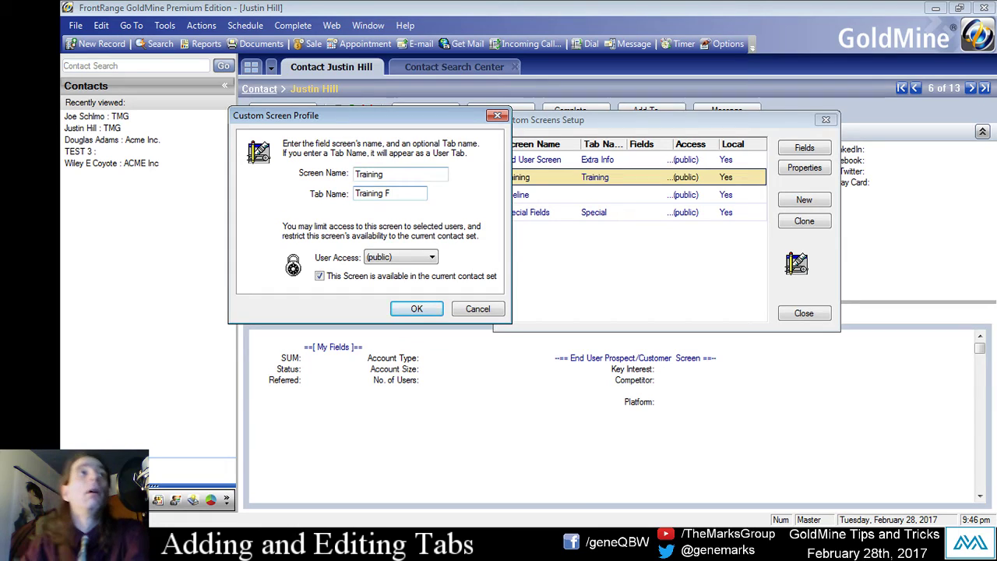
{"action": "left_click_drag", "start_coordinate": [402, 192], "coordinate": [334, 185]}
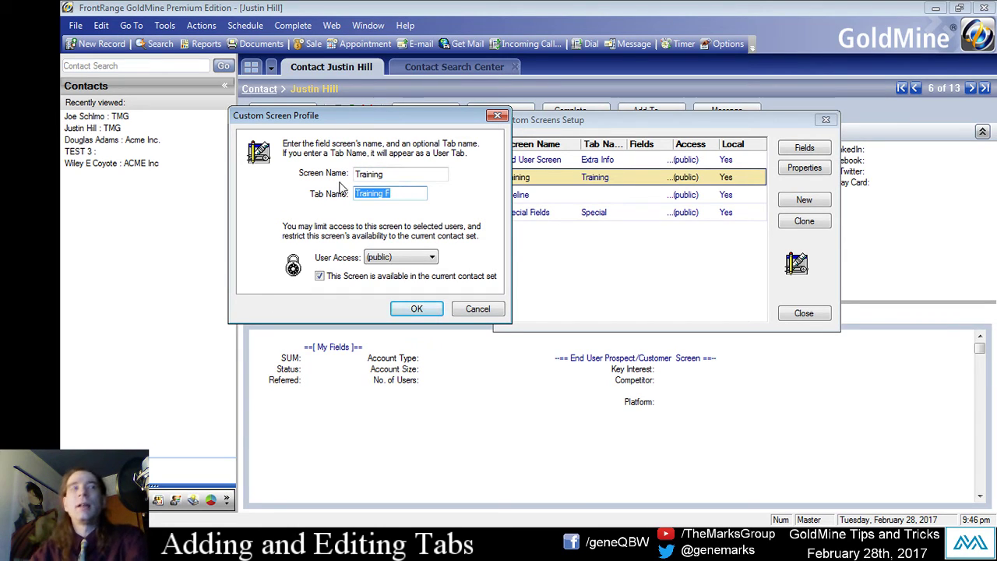
{"action": "left_click", "coordinate": [414, 194]}
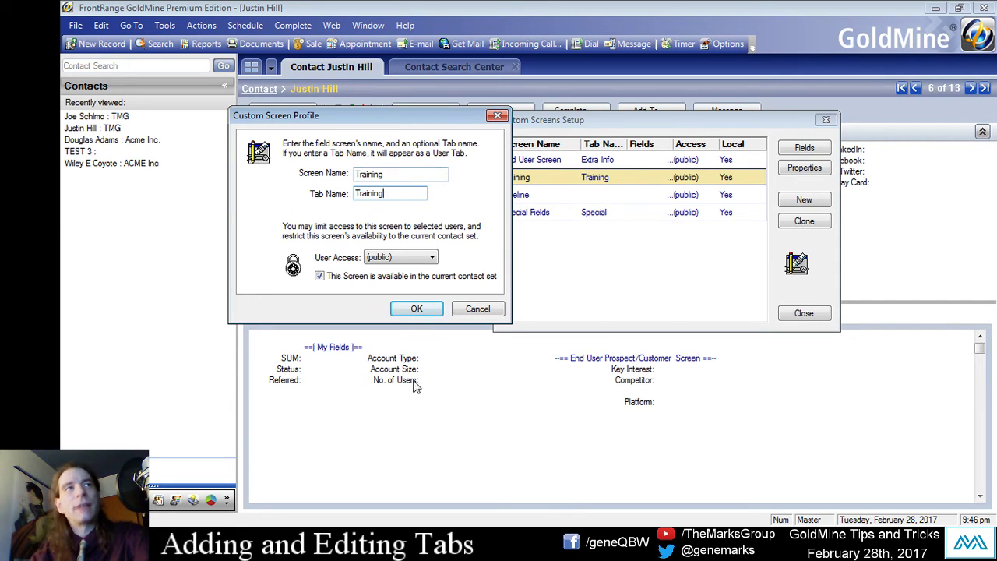
{"action": "left_click", "coordinate": [408, 309]}
Close Custom Screens Setup and the Contact Search Center, returning to the contact record.
{"action": "left_click", "coordinate": [803, 312]}
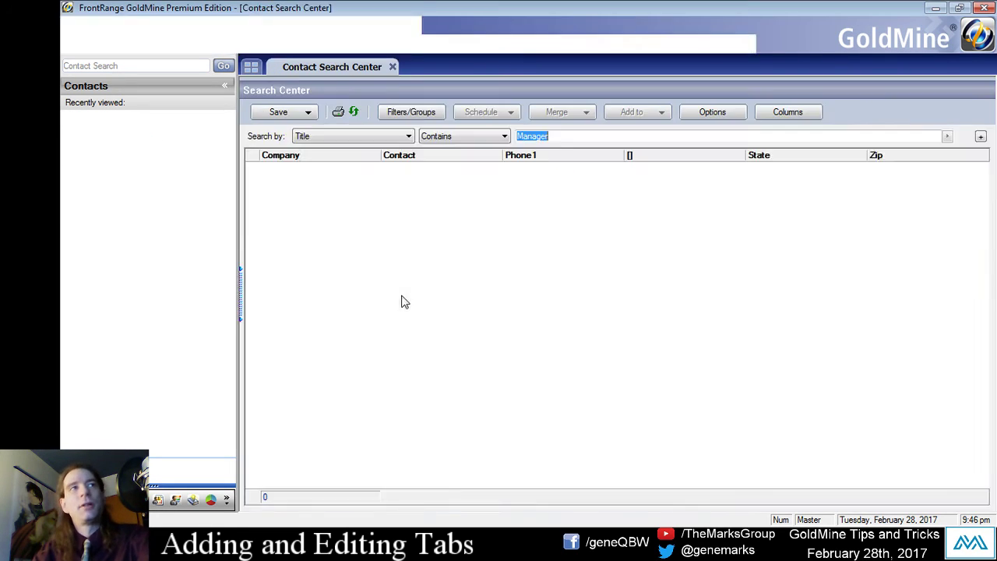
{"action": "left_click", "coordinate": [466, 68]}
{"action": "left_click", "coordinate": [362, 68]}
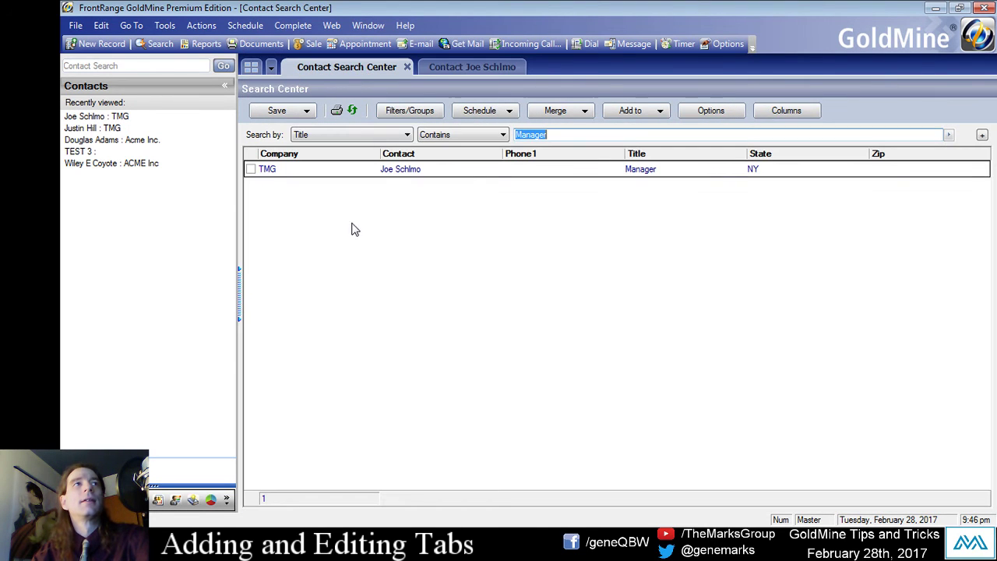
{"action": "left_click", "coordinate": [472, 70]}
{"action": "left_click", "coordinate": [367, 68]}
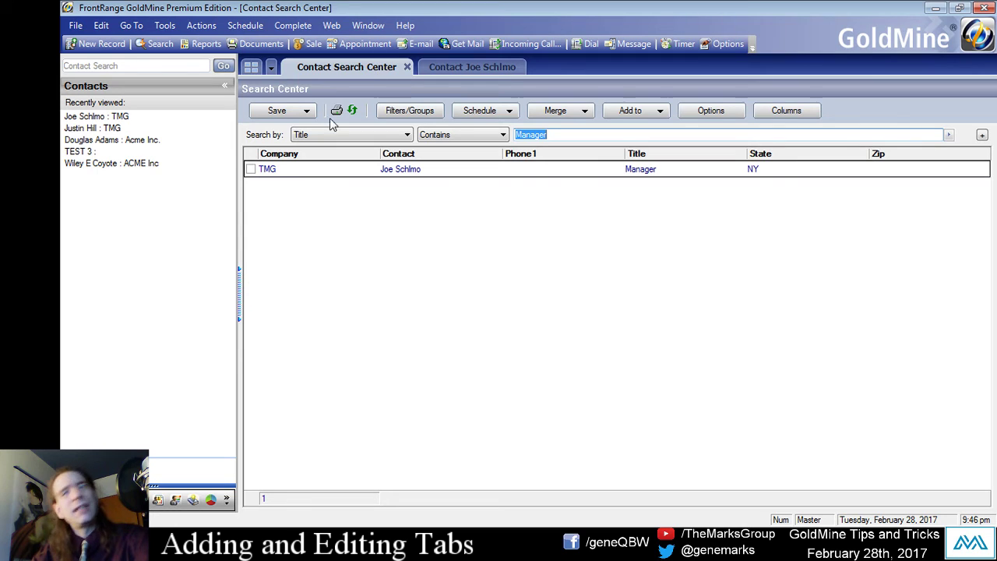
{"action": "left_click", "coordinate": [406, 67]}
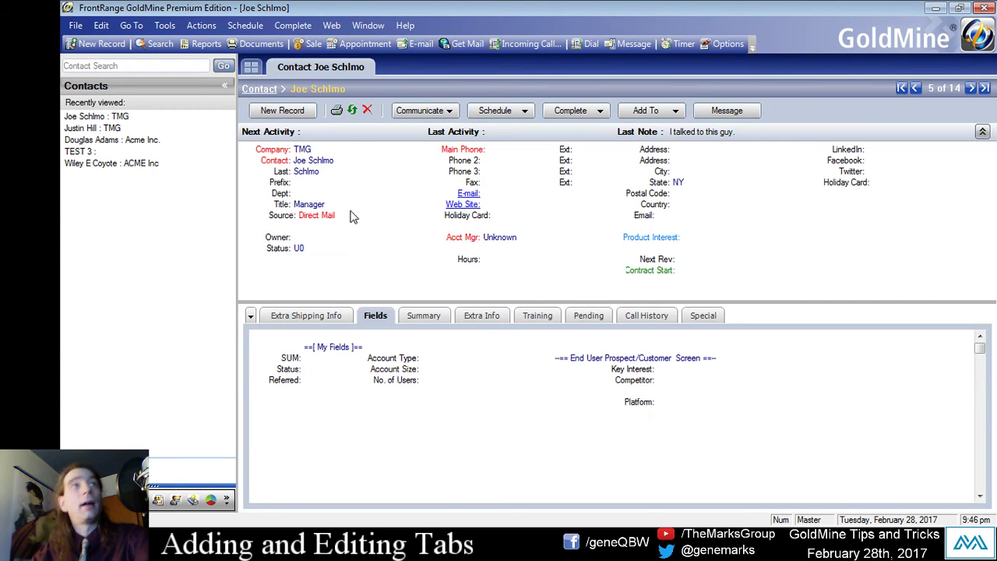
Show the Training screen (Training Date, Training Class) in the Fields tab.
{"action": "right_click", "coordinate": [381, 405]}
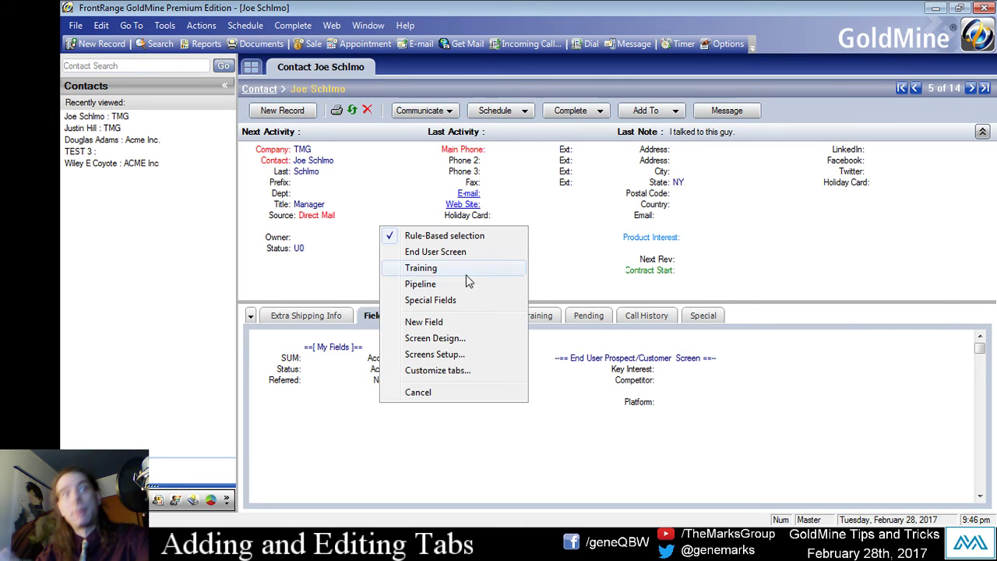
{"action": "left_click", "coordinate": [468, 282]}
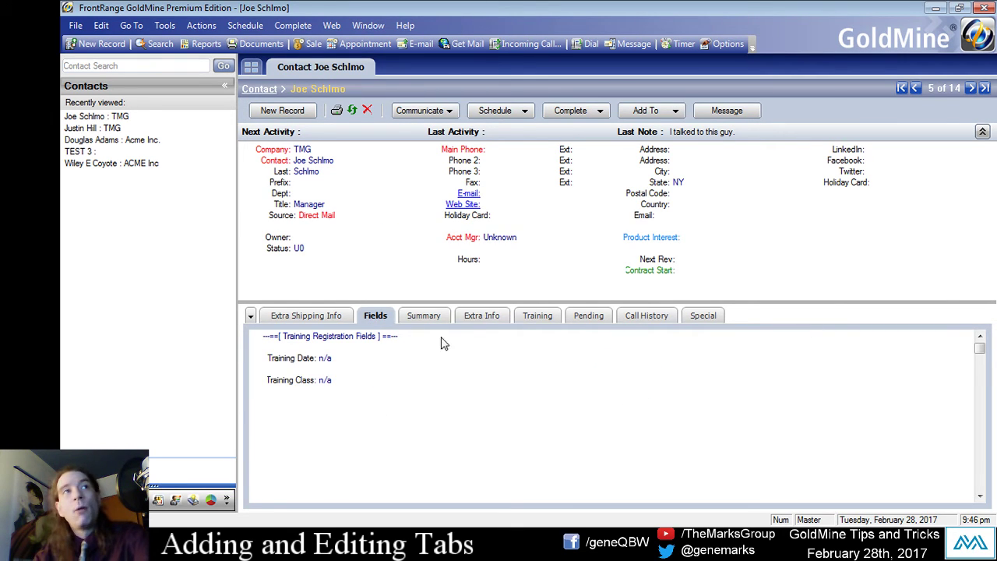
{"action": "left_click", "coordinate": [528, 319]}
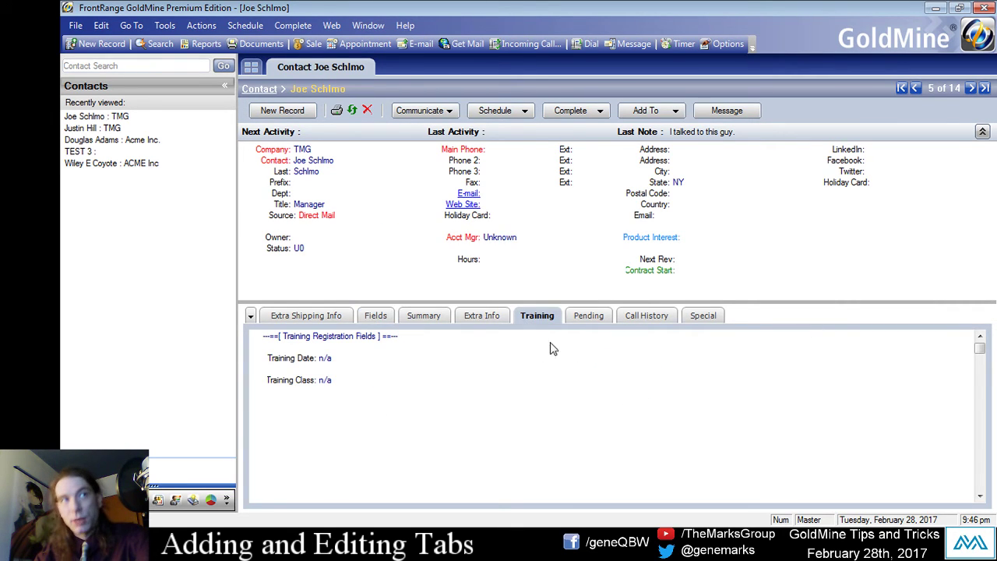
Cycle the Fields tab through Pipeline and Training, settling on Special Fields showing Customer Type: Customer.
{"action": "left_click", "coordinate": [373, 321]}
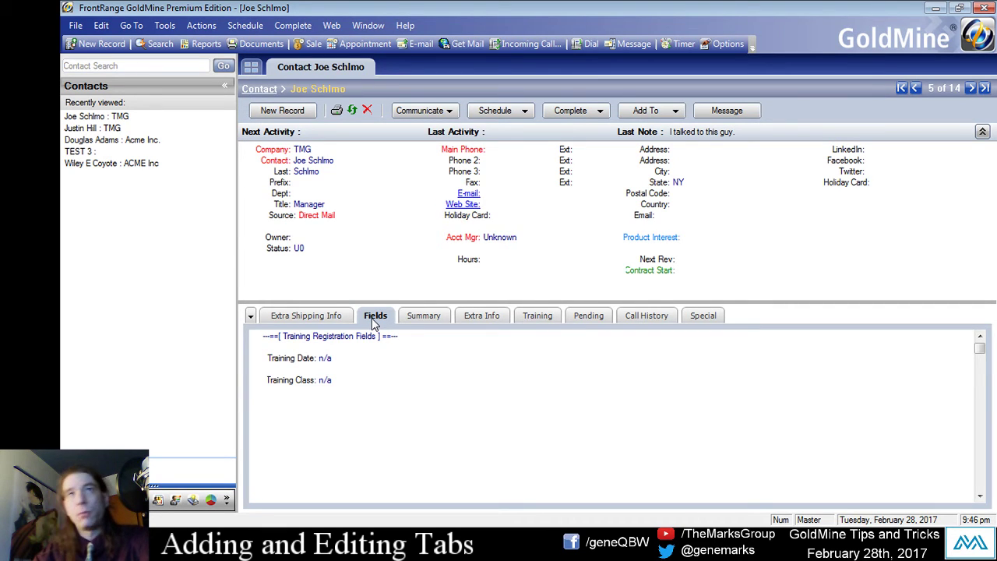
{"action": "right_click", "coordinate": [420, 425]}
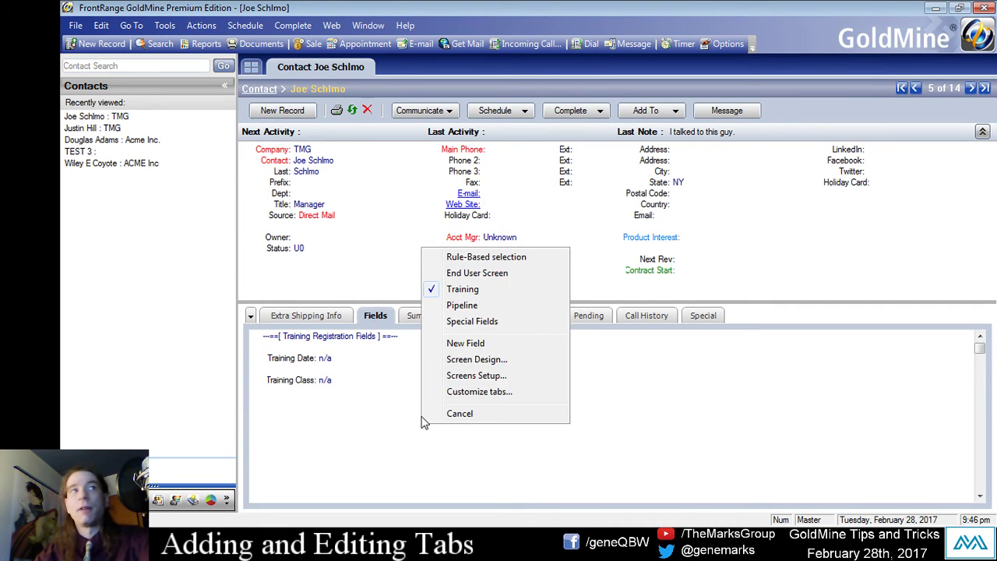
{"action": "left_click", "coordinate": [460, 310]}
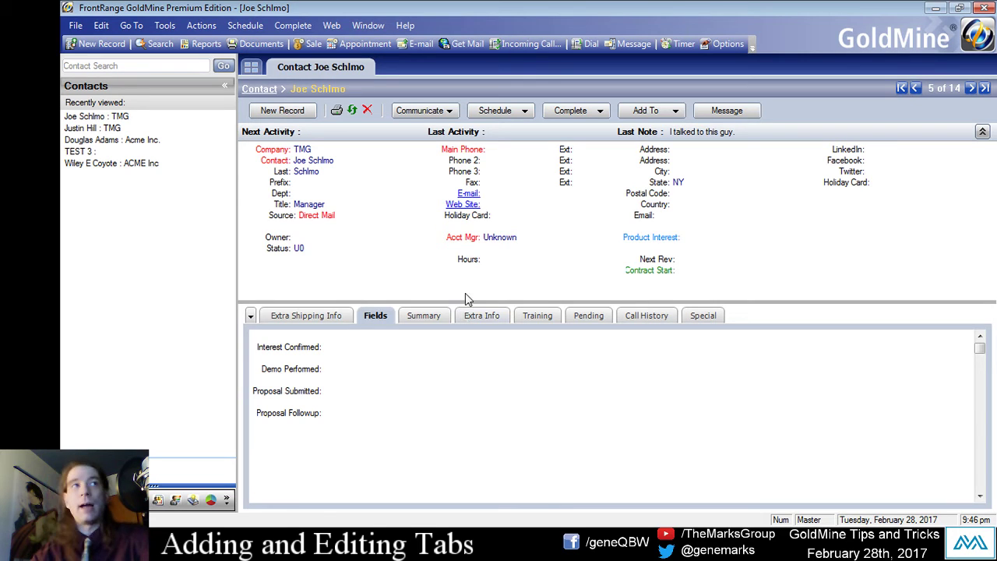
{"action": "right_click", "coordinate": [537, 426]}
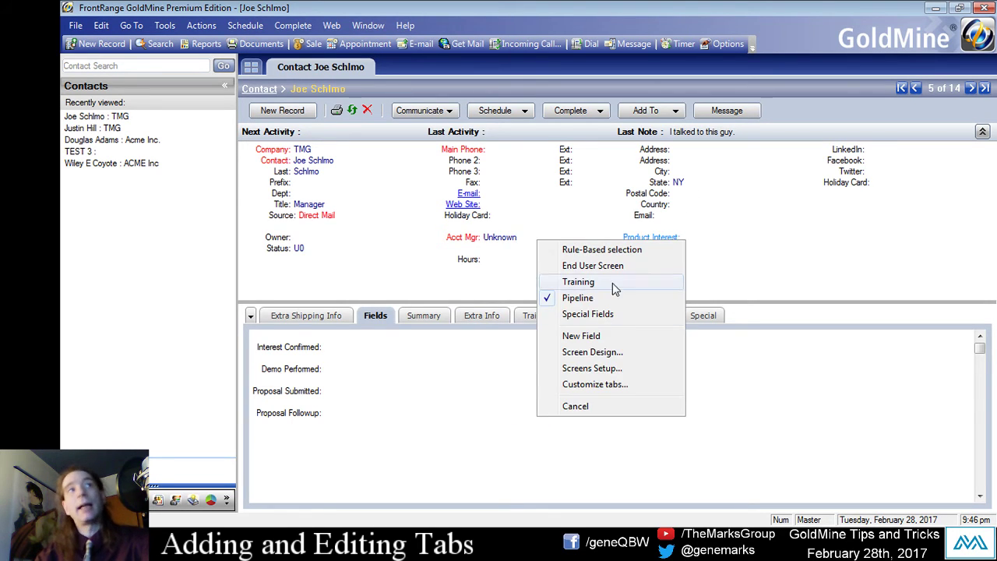
{"action": "left_click", "coordinate": [580, 281]}
{"action": "right_click", "coordinate": [590, 404]}
{"action": "left_click", "coordinate": [613, 301]}
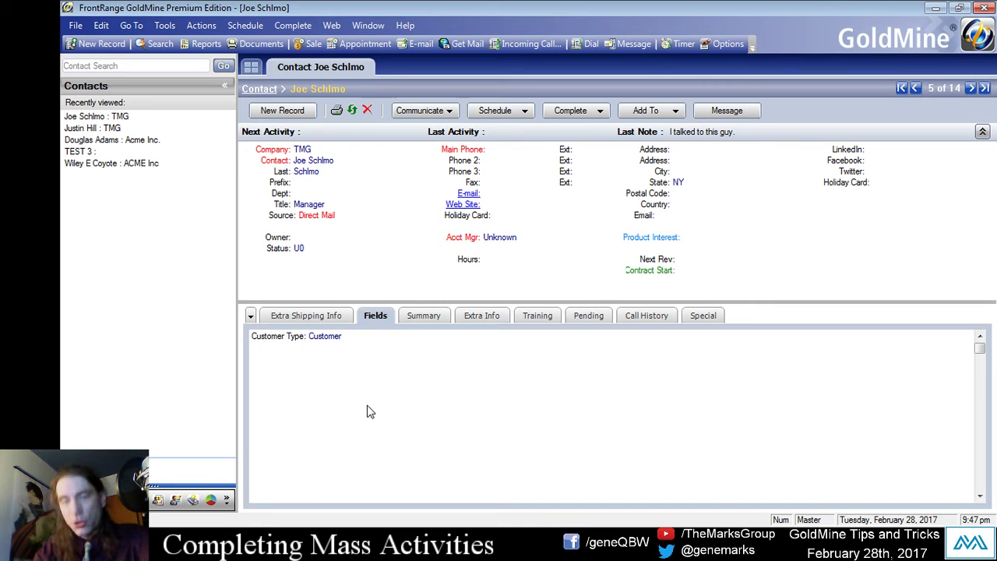
Open the other TMG contact, preview its Call History entries, then show its 9/27/2016 pending Planning Call.
{"action": "left_click", "coordinate": [92, 128]}
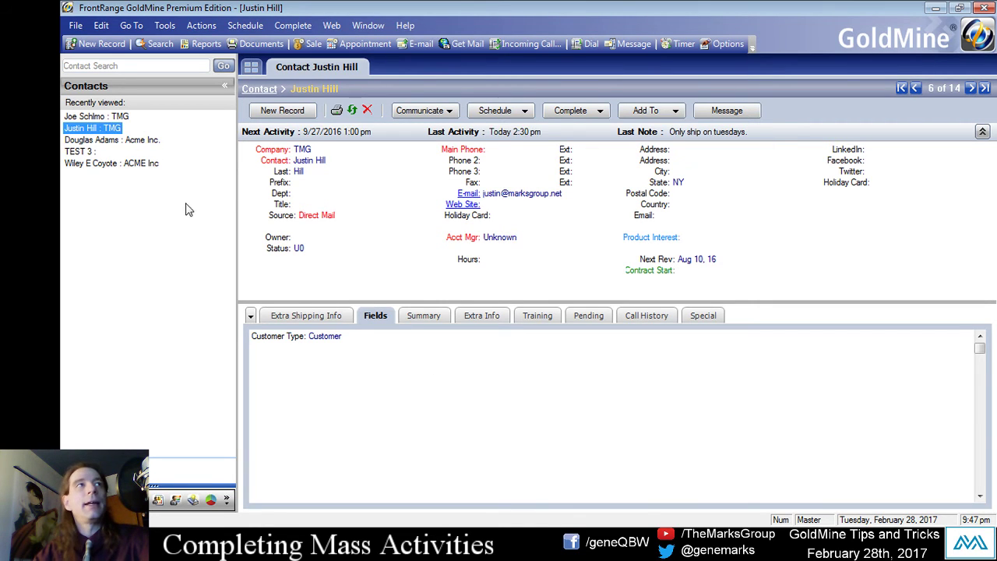
{"action": "left_click", "coordinate": [634, 310]}
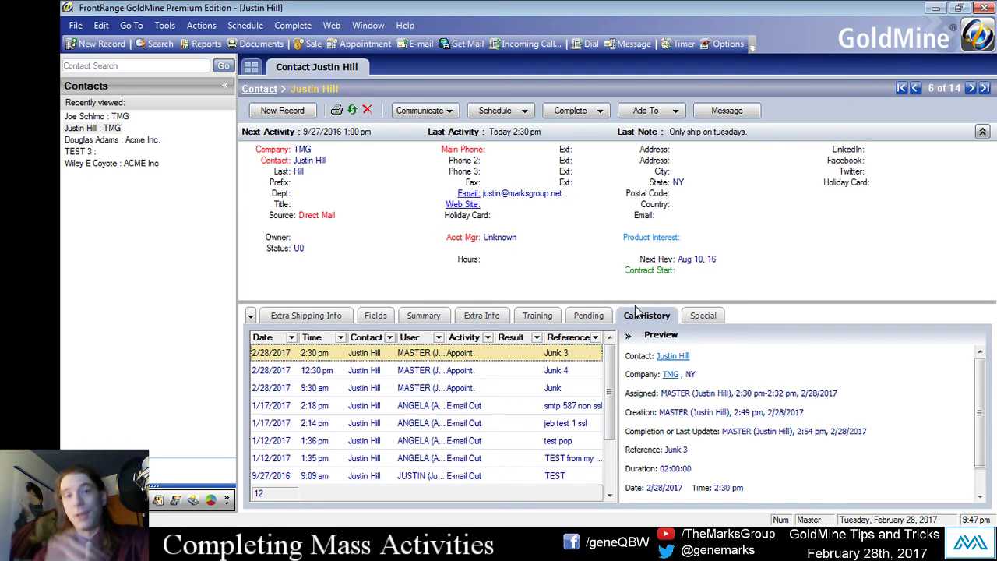
{"action": "left_click", "coordinate": [432, 387]}
{"action": "left_click", "coordinate": [425, 357]}
{"action": "left_click", "coordinate": [428, 387]}
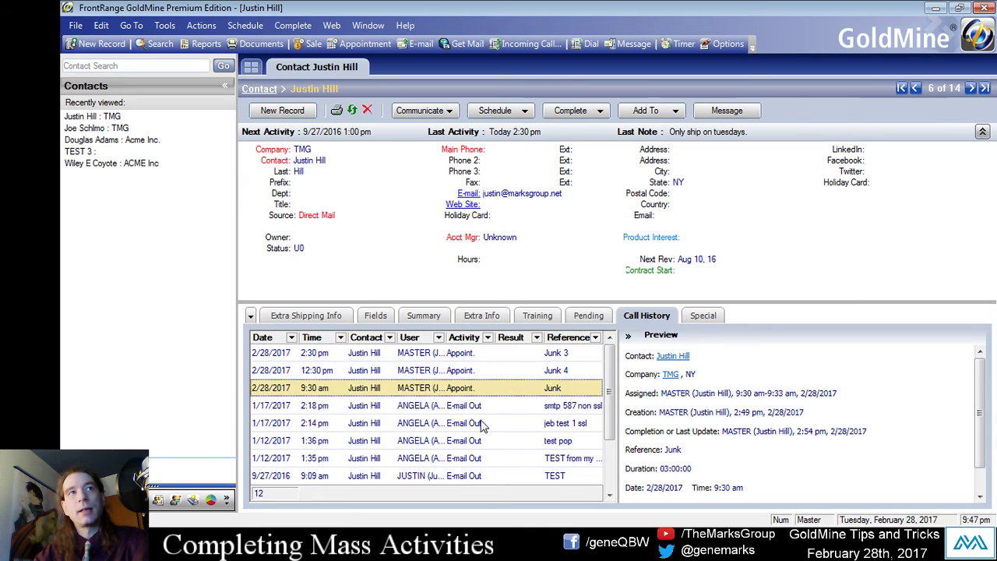
{"action": "left_click", "coordinate": [479, 423]}
{"action": "left_click", "coordinate": [459, 478]}
{"action": "left_click", "coordinate": [466, 408]}
{"action": "left_click", "coordinate": [425, 370]}
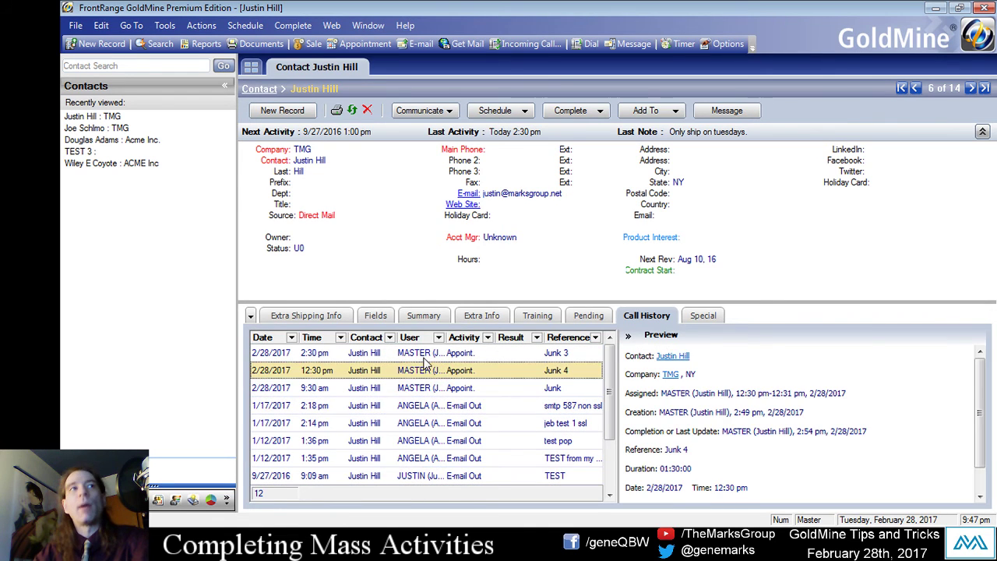
{"action": "left_click", "coordinate": [426, 355]}
{"action": "left_click", "coordinate": [583, 316]}
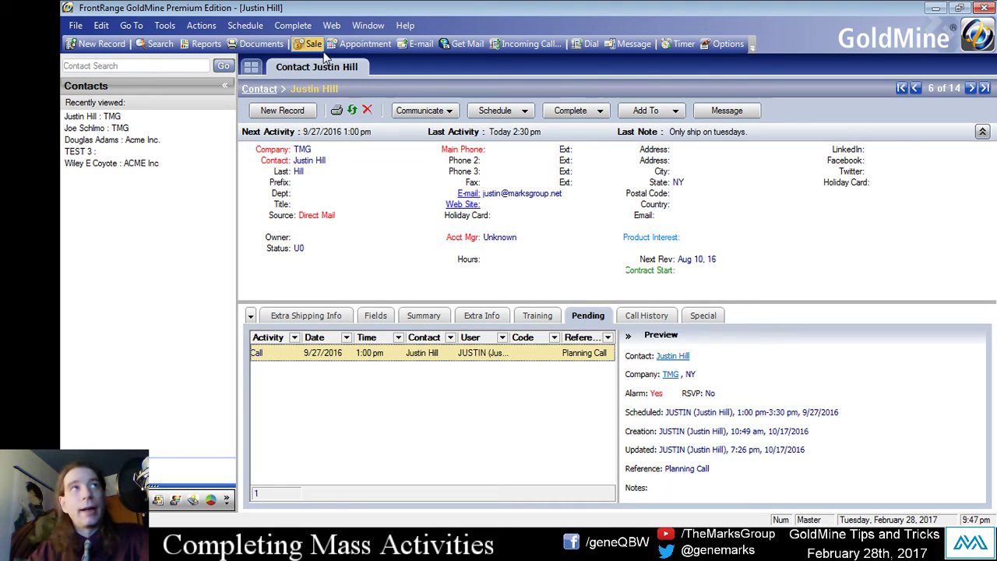
Start scheduling a new call for the contact from the Schedule menu.
{"action": "left_click", "coordinate": [293, 25]}
{"action": "left_click", "coordinate": [591, 425]}
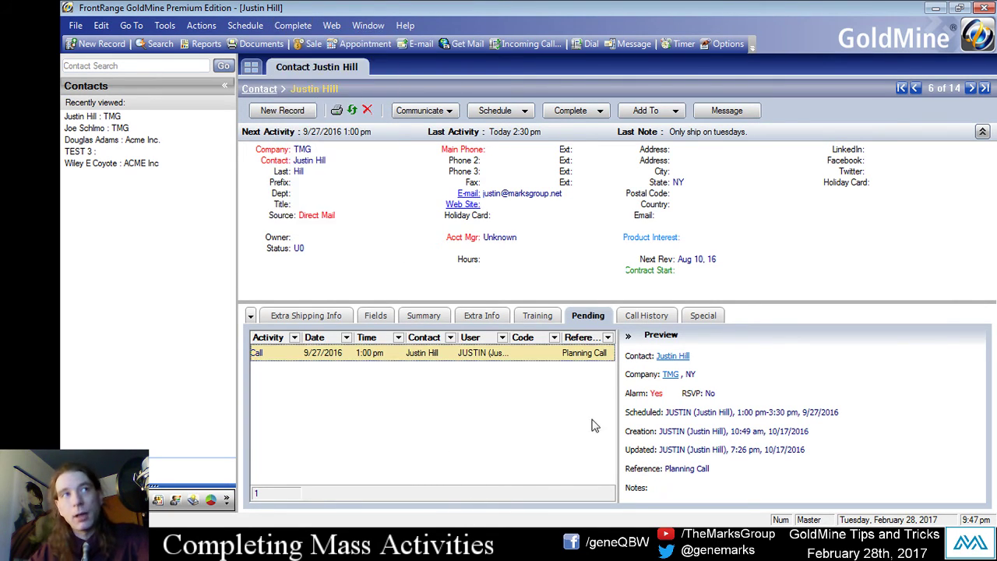
{"action": "left_click", "coordinate": [243, 26]}
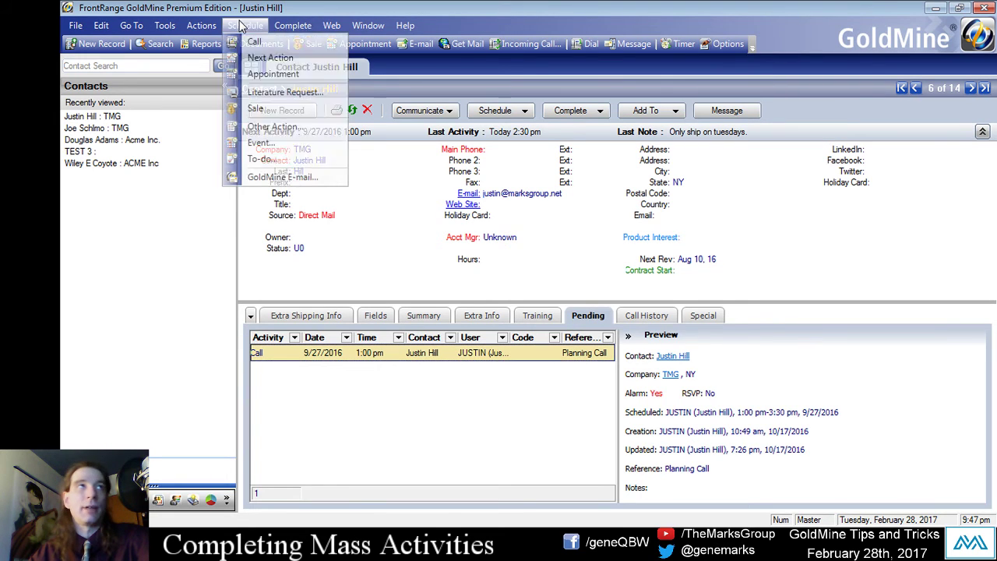
{"action": "left_click", "coordinate": [259, 41]}
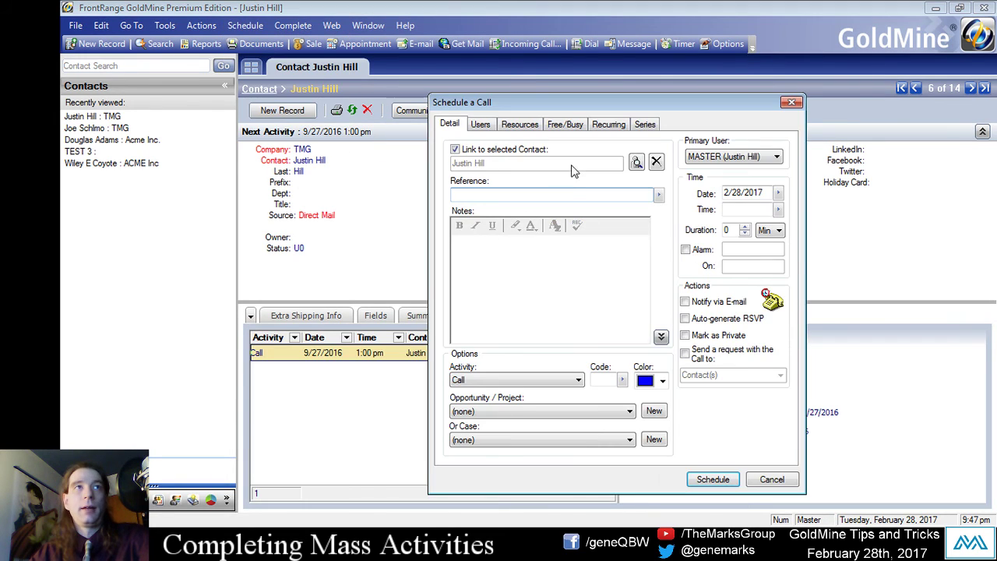
{"action": "left_click_drag", "start_coordinate": [508, 109], "coordinate": [486, 87]}
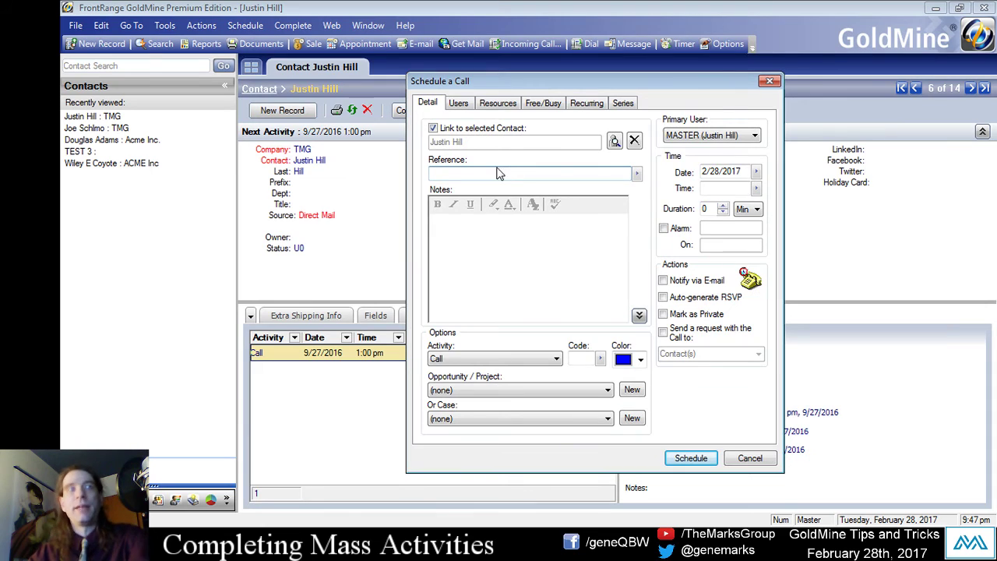
Schedule the call for 2/28/2017 with reference 'Call 1', dismissing the help-file error and alert.
{"action": "left_click", "coordinate": [499, 172]}
{"action": "type", "text": "Call 1"}
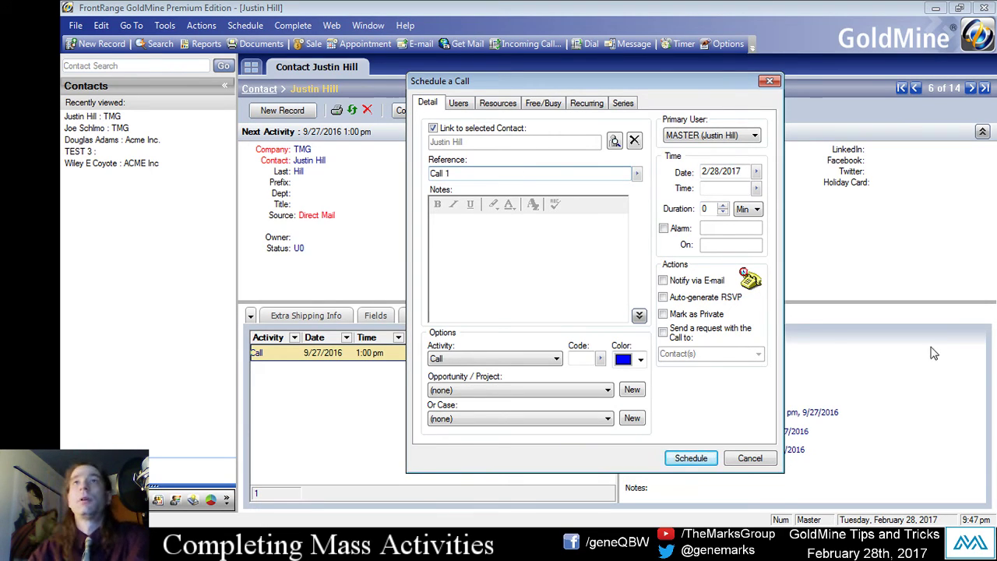
{"action": "left_click", "coordinate": [702, 465]}
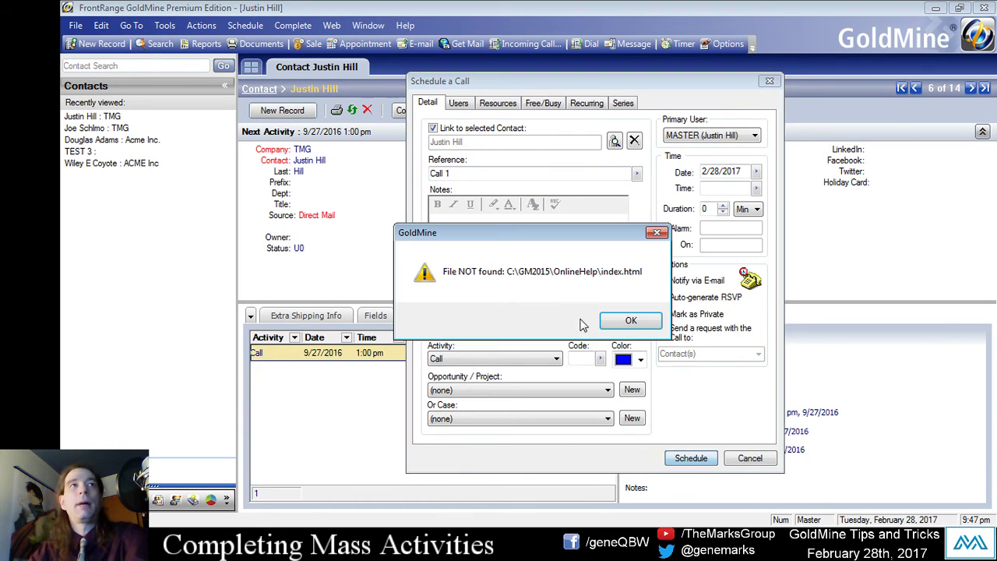
{"action": "left_click", "coordinate": [638, 323]}
{"action": "left_click", "coordinate": [696, 378]}
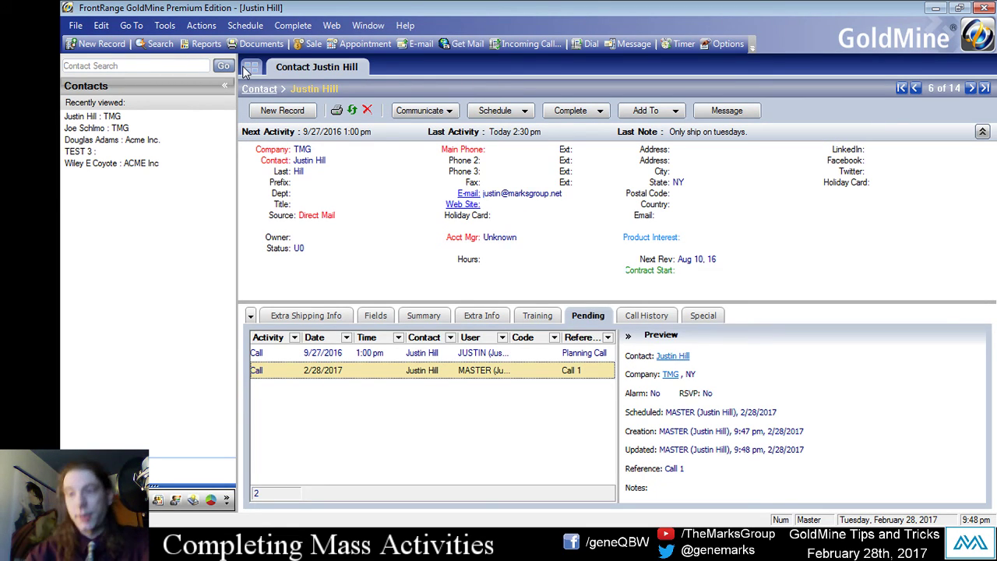
Switch to the calendar view with F7.
{"action": "key", "text": "F7"}
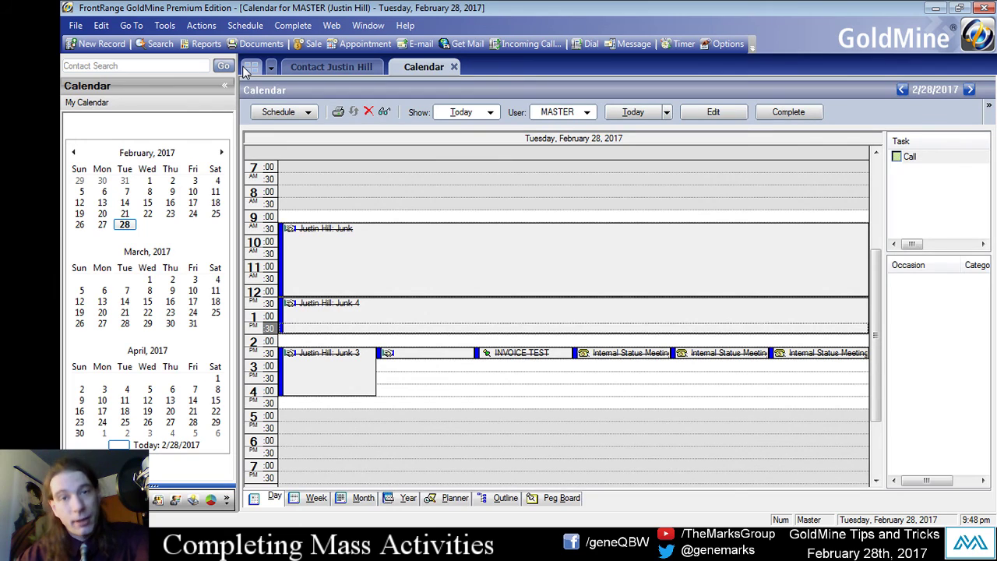
{"action": "left_click", "coordinate": [131, 25]}
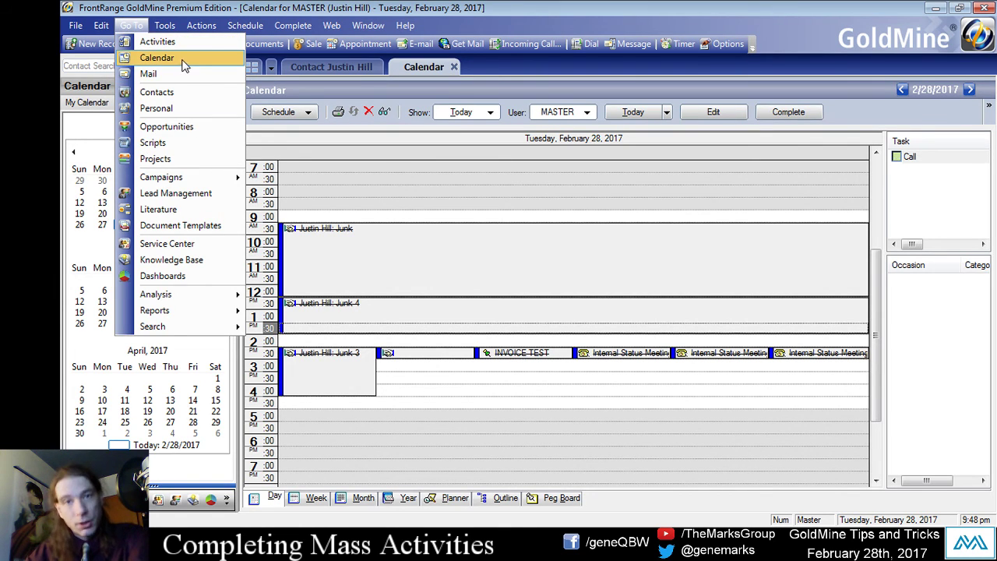
{"action": "left_click", "coordinate": [199, 7]}
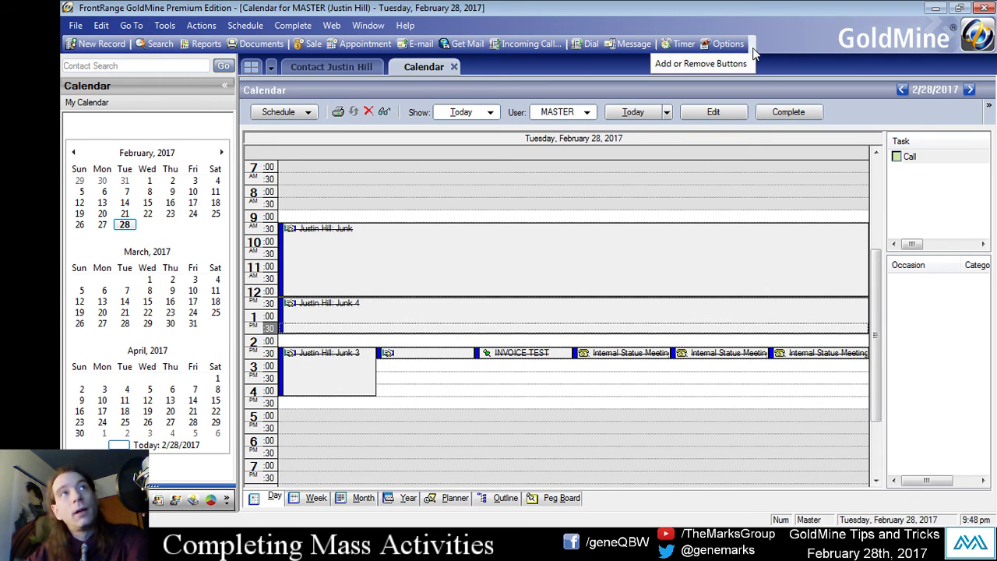
Add the Calendar command from the Go To category to the toolbar.
{"action": "mouse_move", "coordinate": [717, 64]}
{"action": "left_click", "coordinate": [787, 85]}
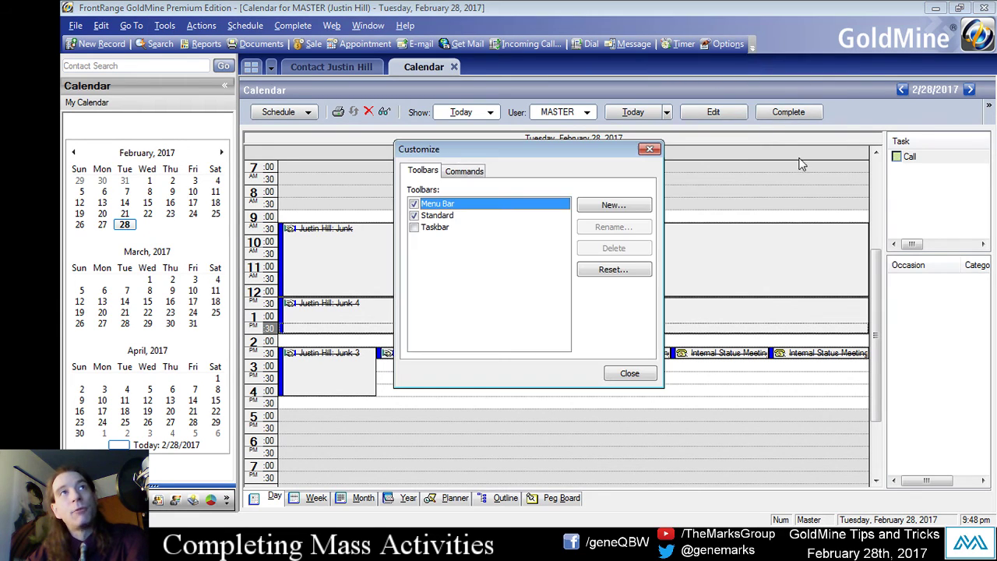
{"action": "left_click", "coordinate": [468, 173]}
{"action": "left_click", "coordinate": [437, 246]}
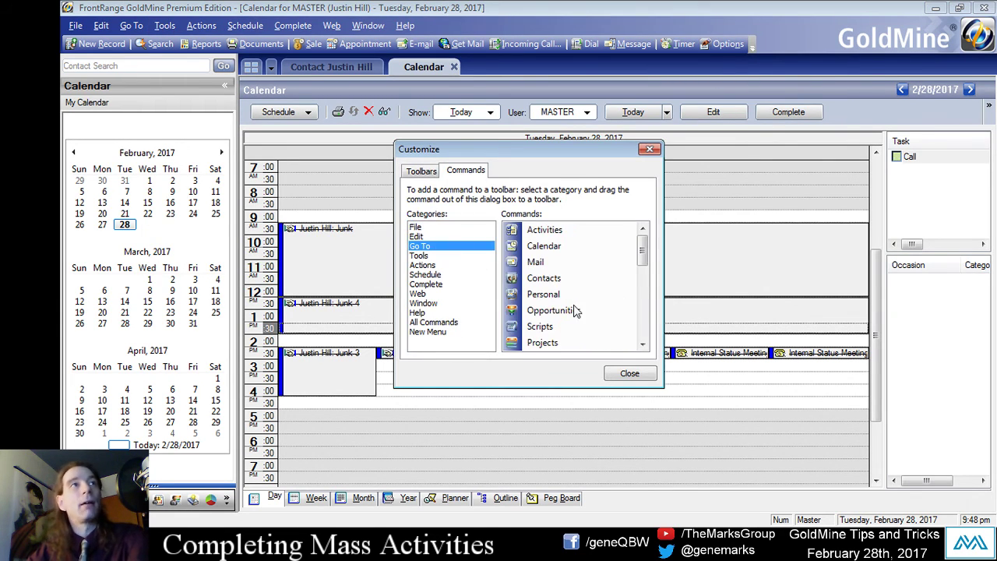
{"action": "left_click_drag", "start_coordinate": [551, 251], "coordinate": [668, 47]}
{"action": "left_click", "coordinate": [630, 374]}
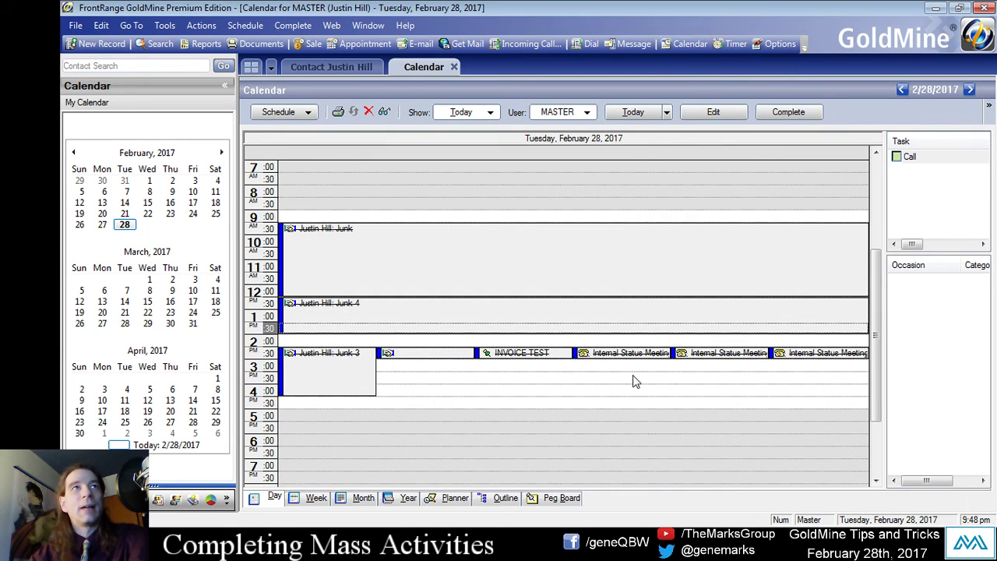
Test the new Calendar button and close the extra calendar tabs it opened.
{"action": "left_click", "coordinate": [685, 44]}
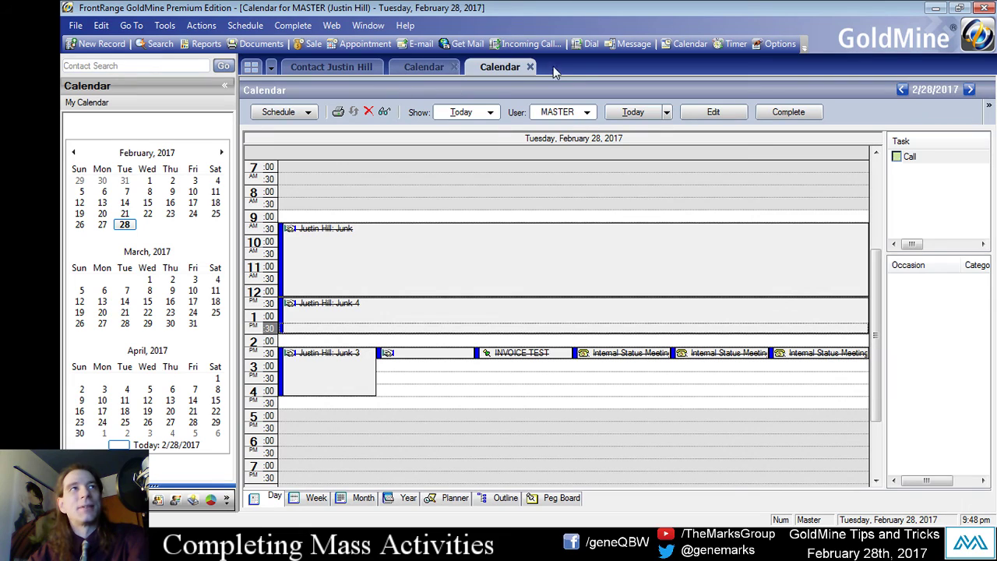
{"action": "left_click", "coordinate": [673, 44]}
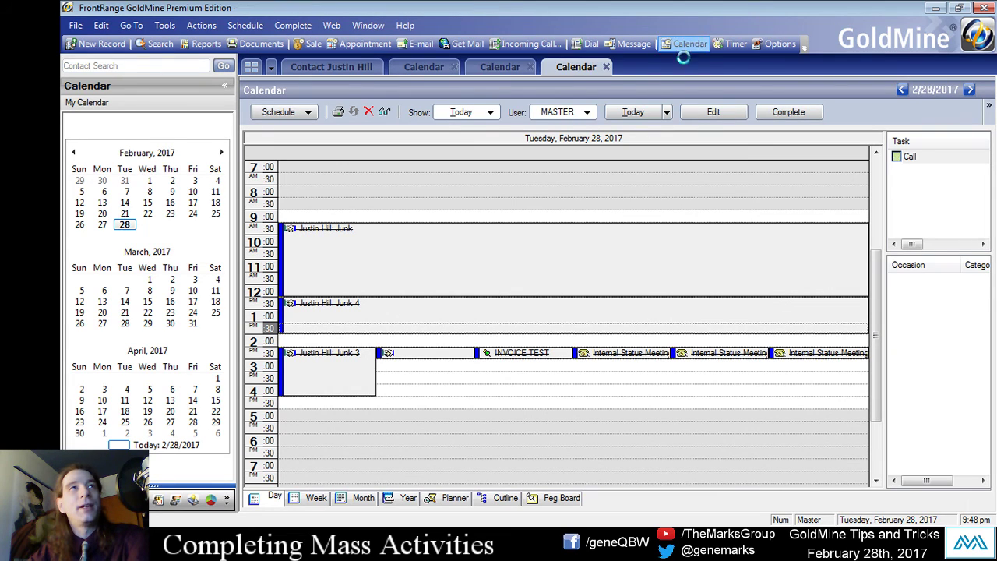
{"action": "left_click", "coordinate": [676, 45]}
{"action": "left_click", "coordinate": [681, 67]}
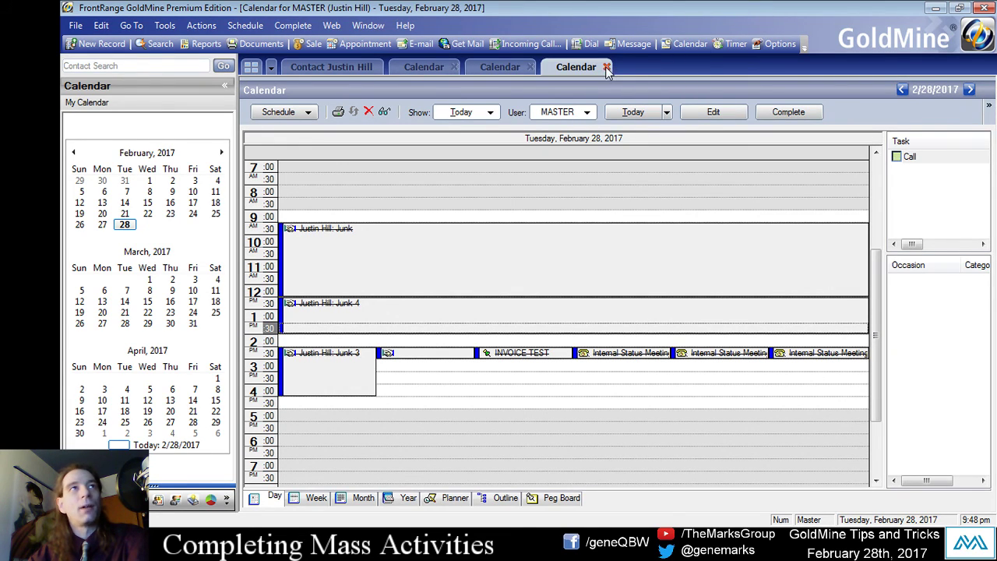
{"action": "left_click", "coordinate": [606, 68]}
{"action": "left_click", "coordinate": [529, 68]}
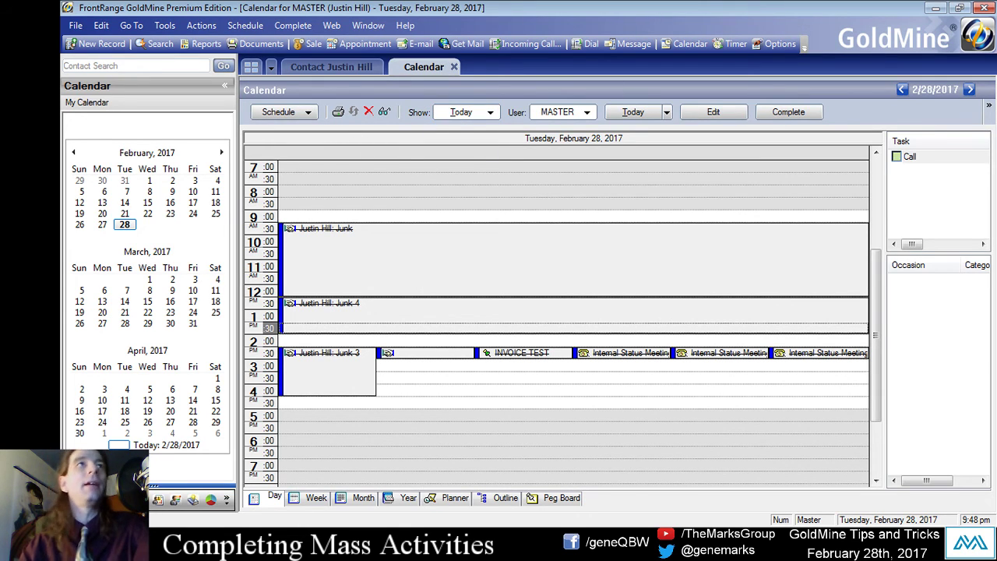
Schedule appointment 'Call 2' on 3/3/2017 from 10:00 to 12:30 in the Calendar.
{"action": "left_click", "coordinate": [970, 90]}
{"action": "left_click", "coordinate": [970, 89]}
{"action": "left_click", "coordinate": [969, 90]}
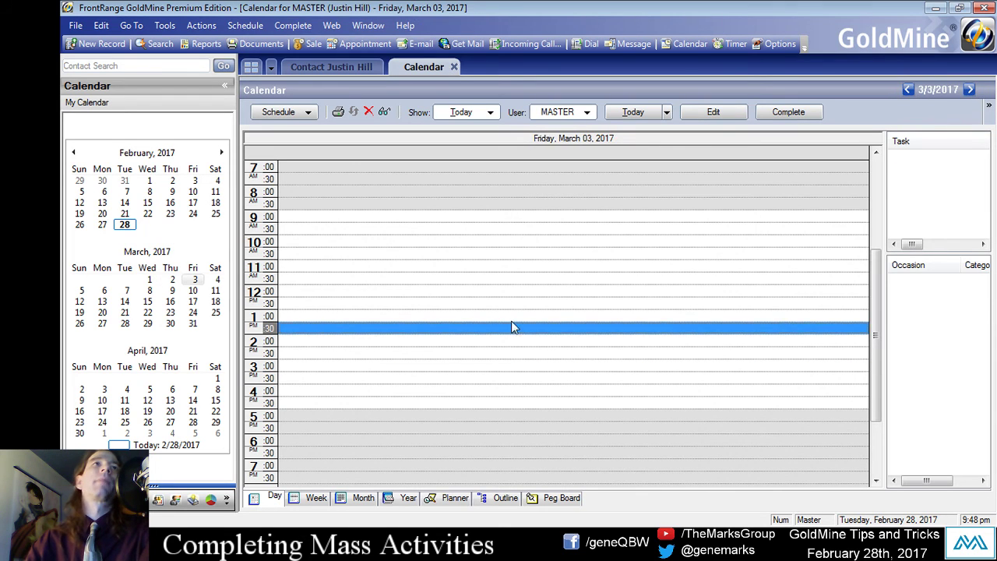
{"action": "left_click_drag", "start_coordinate": [507, 244], "coordinate": [525, 306]}
{"action": "double_click", "coordinate": [527, 296]}
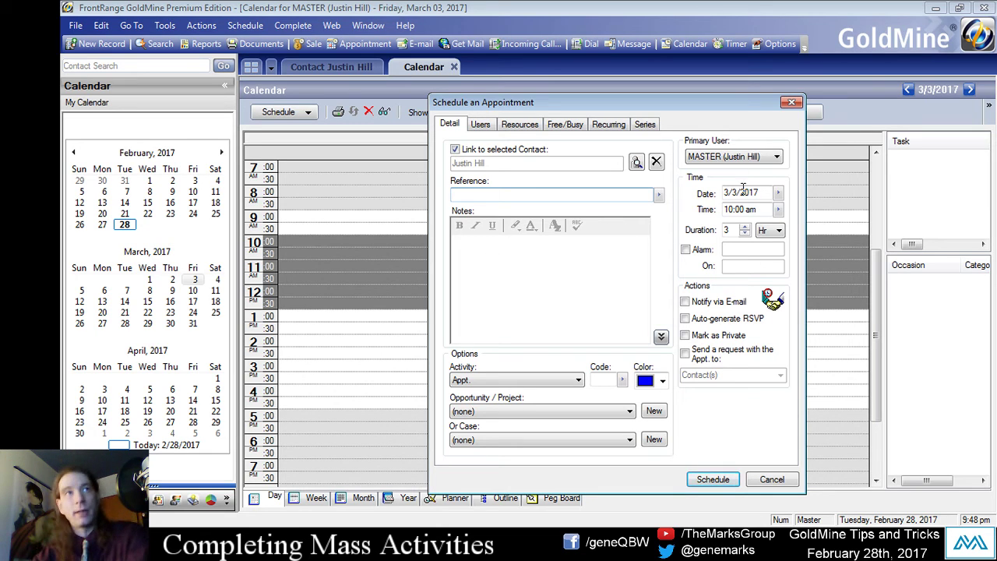
{"action": "left_click", "coordinate": [759, 191]}
{"action": "left_click", "coordinate": [735, 209]}
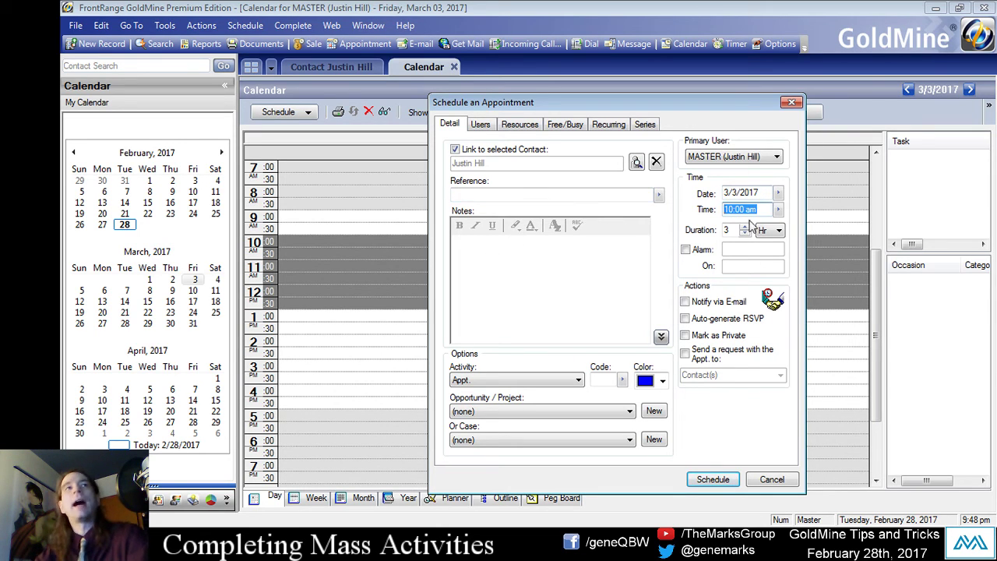
{"action": "left_click", "coordinate": [607, 313]}
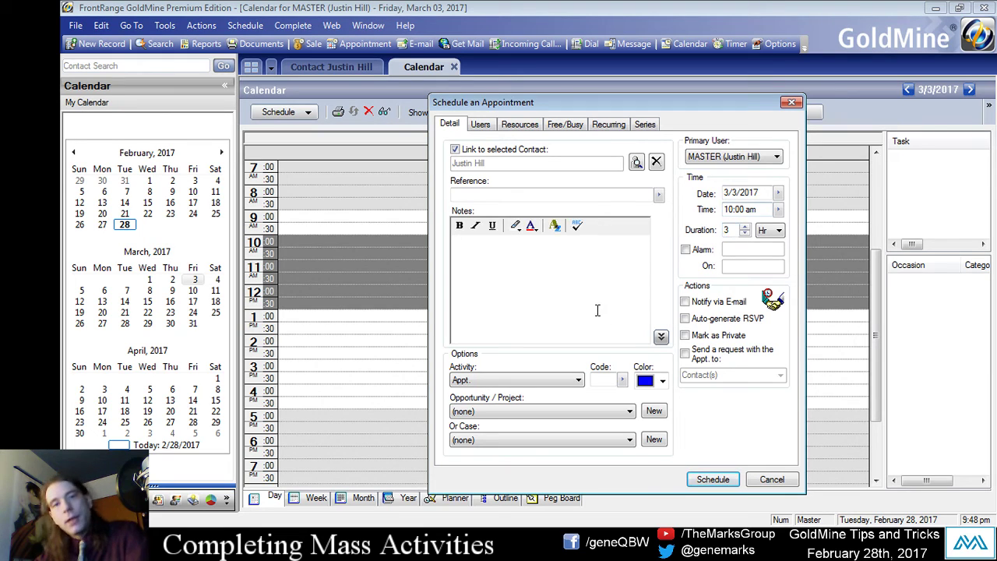
{"action": "left_click", "coordinate": [490, 194]}
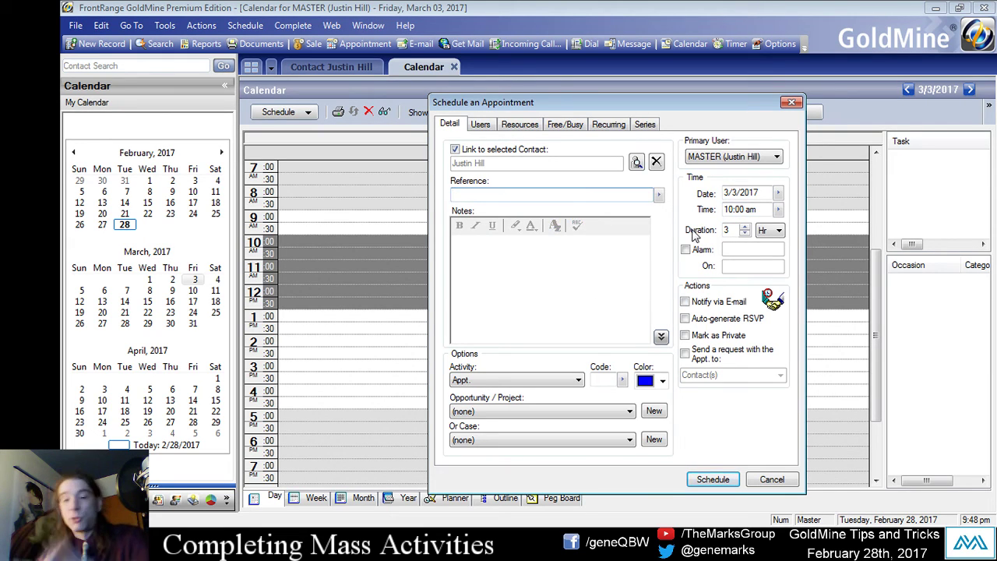
{"action": "type", "text": "Cal"}
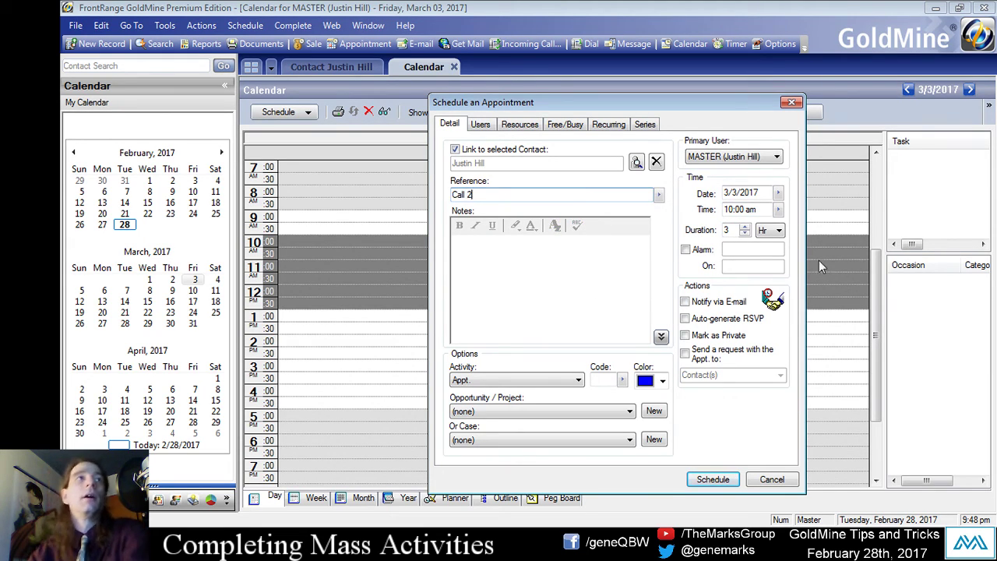
{"action": "type", "text": "l 2"}
{"action": "left_click_drag", "start_coordinate": [471, 196], "coordinate": [387, 185]}
{"action": "type", "text": "C"}
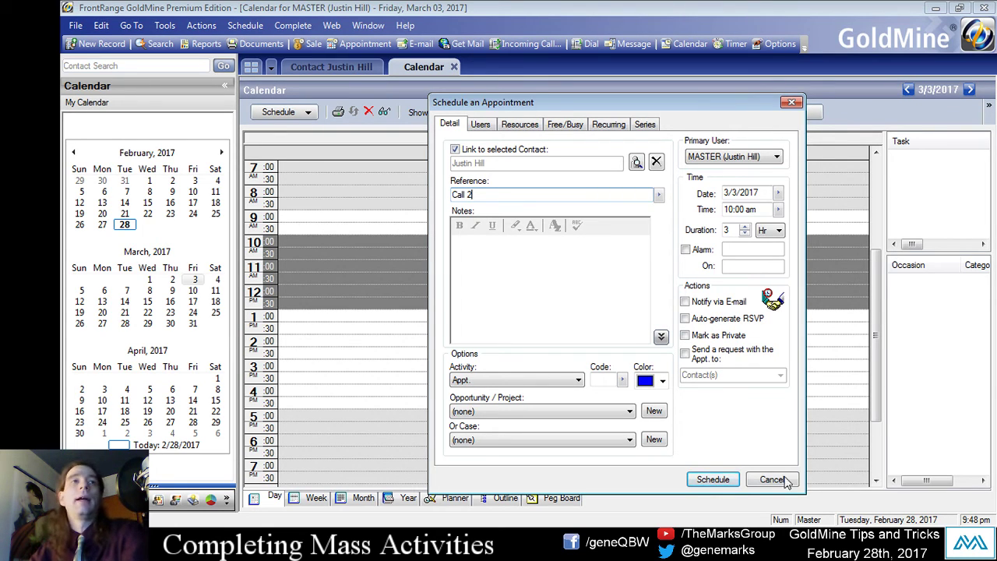
{"action": "left_click", "coordinate": [712, 478]}
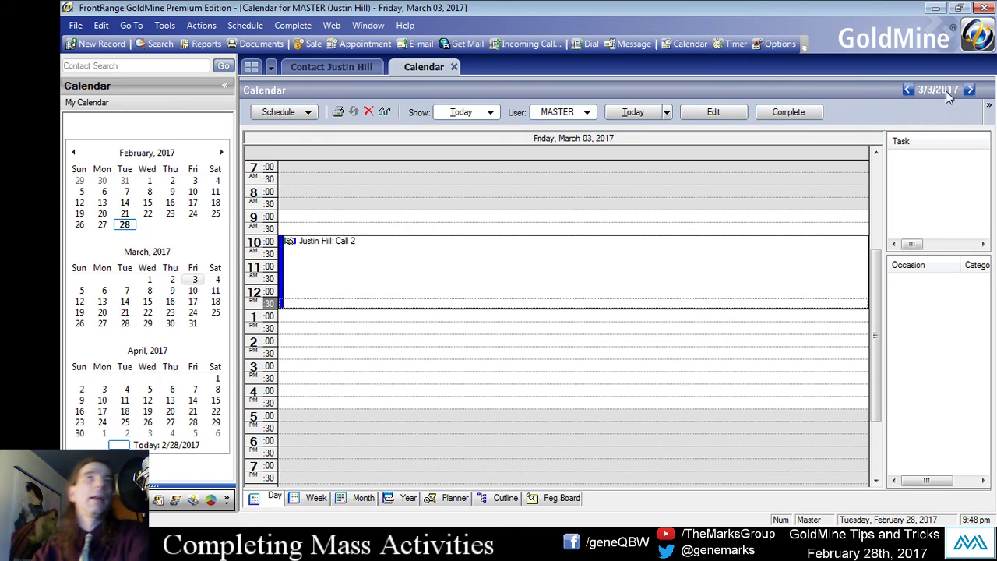
Schedule appointment 'Call 3' on 3/5/2017 from 10:00 AM to 2:00 PM.
{"action": "left_click", "coordinate": [971, 91]}
{"action": "left_click", "coordinate": [970, 91]}
{"action": "left_click_drag", "start_coordinate": [444, 243], "coordinate": [685, 341]}
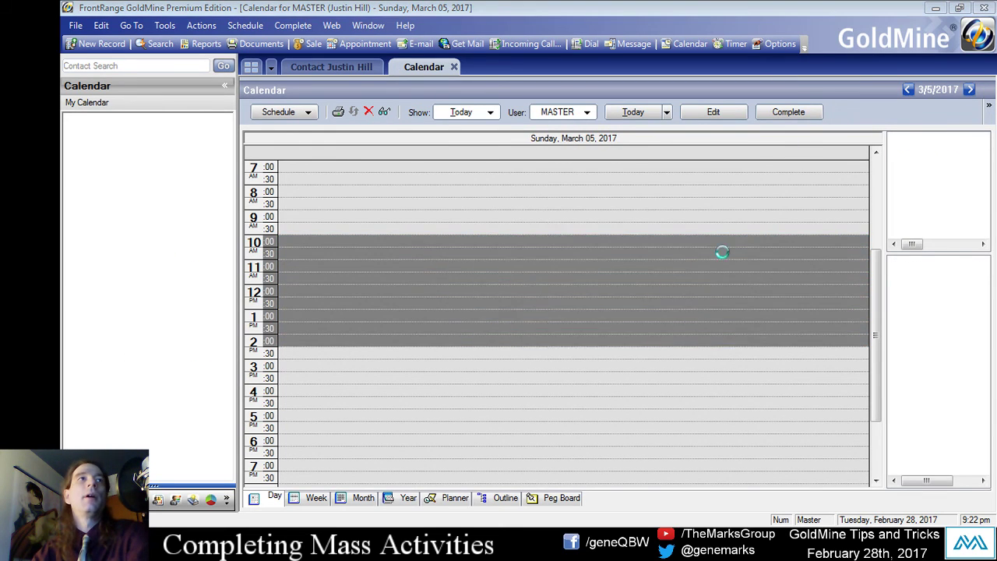
{"action": "type", "text": "Call"}
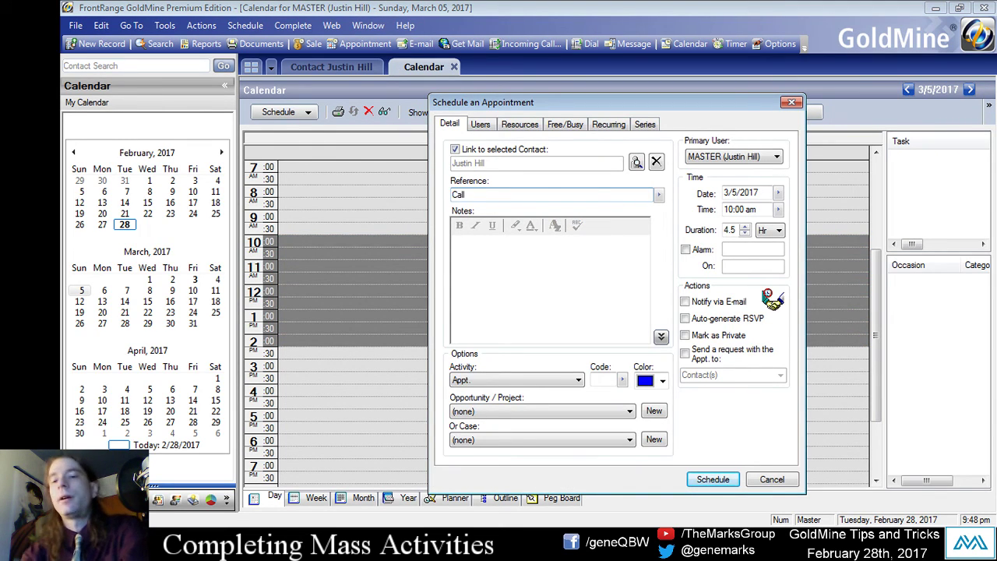
{"action": "type", "text": " 3"}
{"action": "left_click", "coordinate": [712, 479]}
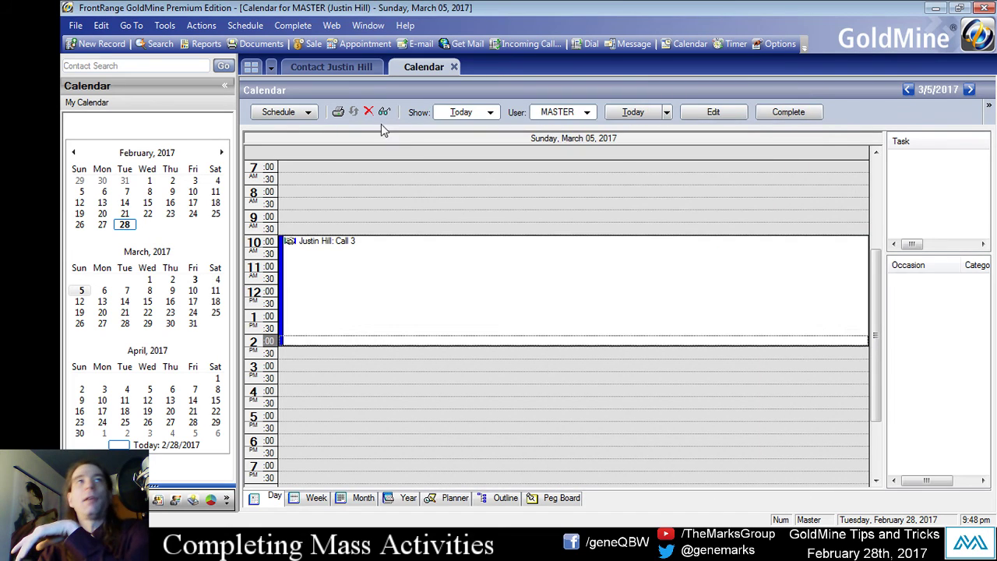
Return to the contact's record and show the Pending activities list.
{"action": "left_click", "coordinate": [331, 67]}
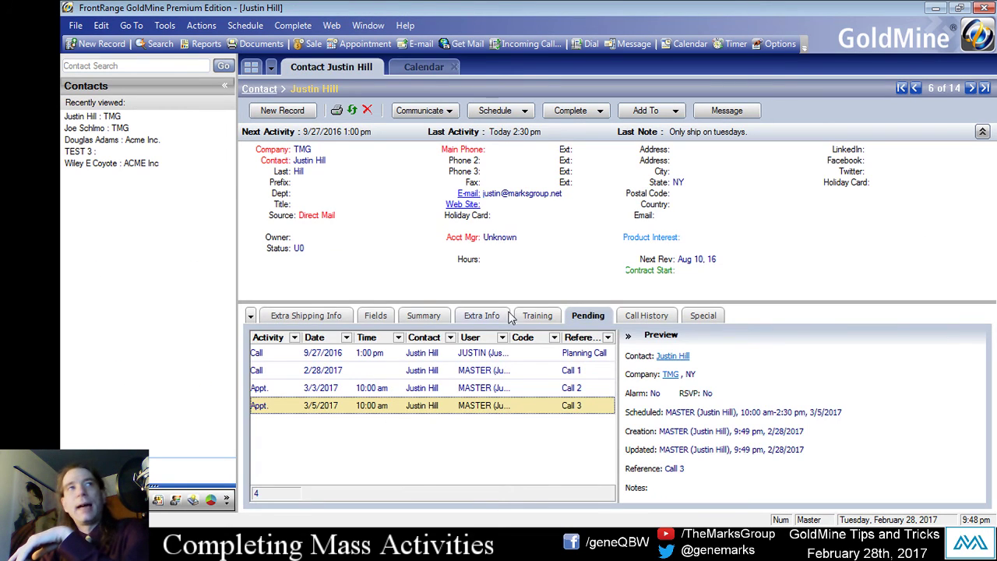
{"action": "left_click", "coordinate": [545, 317]}
{"action": "left_click", "coordinate": [588, 316]}
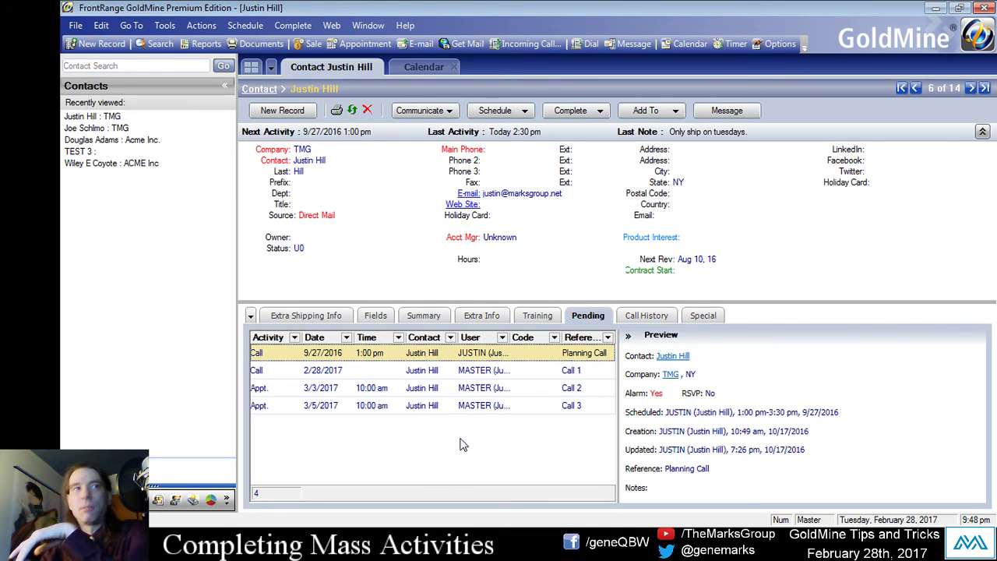
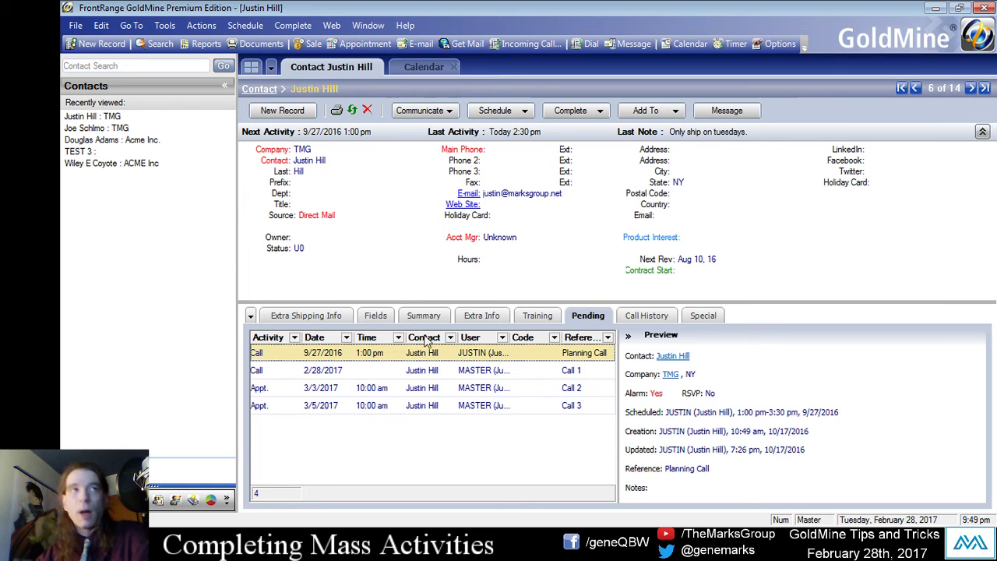
Preview the details of the pending Call 1, Call 2 and Call 3 activities.
{"action": "left_click", "coordinate": [491, 372]}
{"action": "left_click", "coordinate": [480, 391]}
{"action": "left_click", "coordinate": [482, 404]}
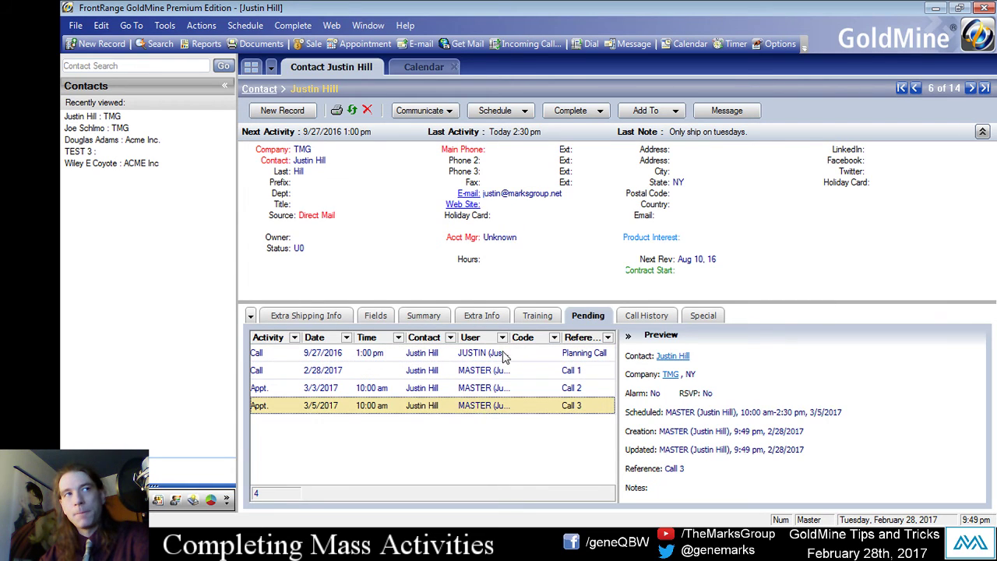
{"action": "left_click", "coordinate": [489, 374]}
{"action": "left_click", "coordinate": [488, 387]}
{"action": "left_click", "coordinate": [481, 405]}
{"action": "left_click", "coordinate": [496, 372]}
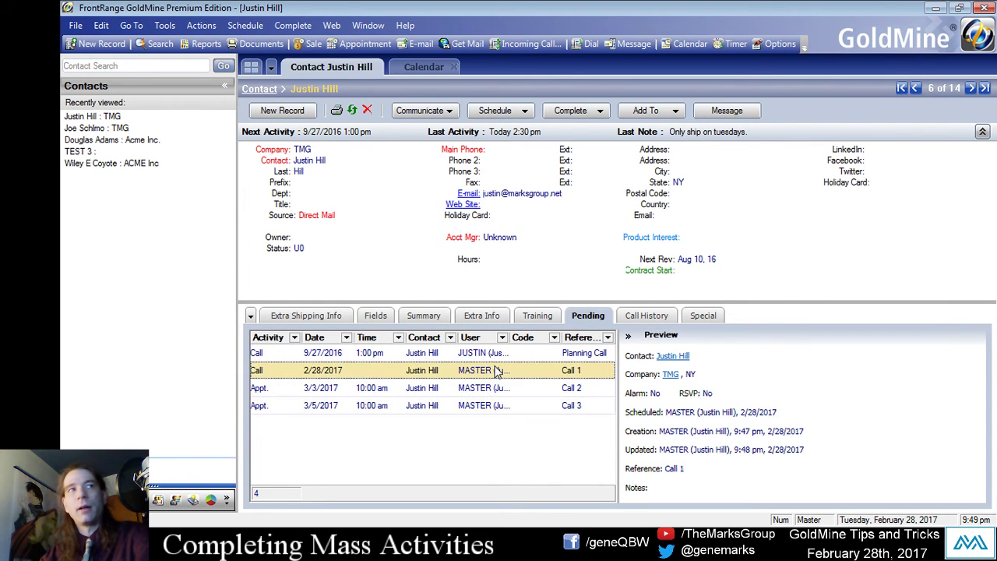
{"action": "left_click", "coordinate": [490, 406]}
{"action": "left_click", "coordinate": [510, 390]}
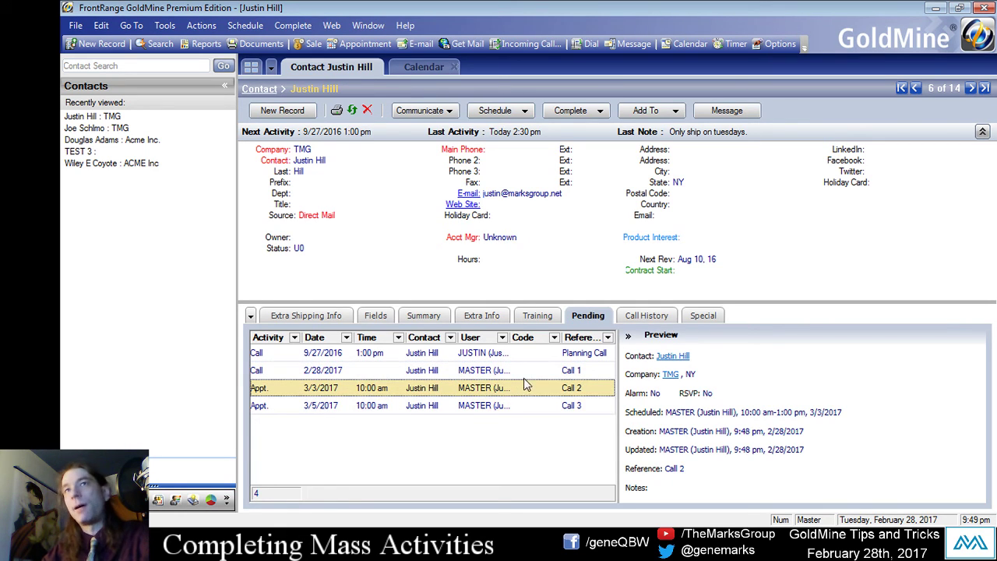
{"action": "left_click", "coordinate": [523, 375]}
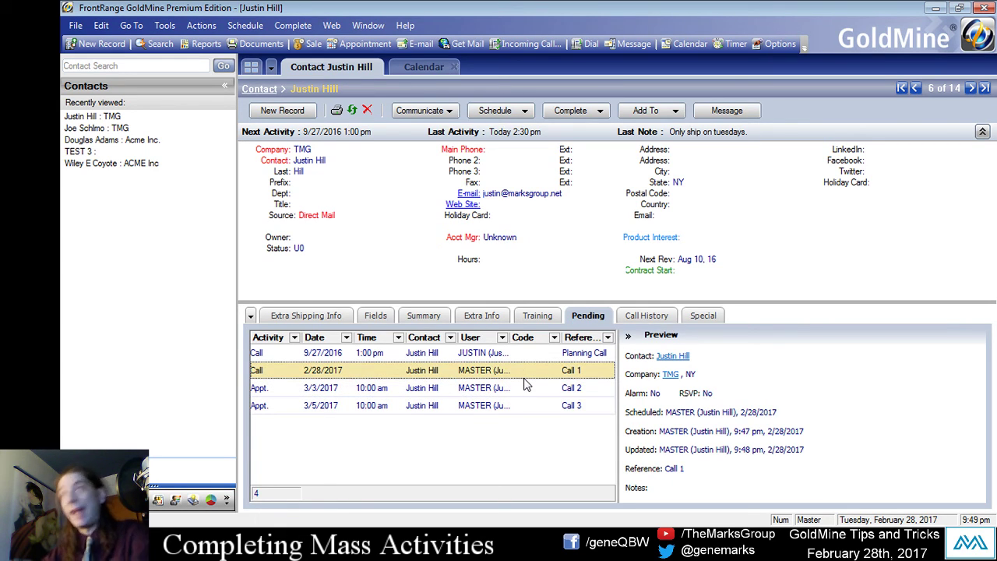
Start completing the Call 1 call from its context menu, then abandon it.
{"action": "right_click", "coordinate": [454, 371]}
{"action": "left_click", "coordinate": [510, 183]}
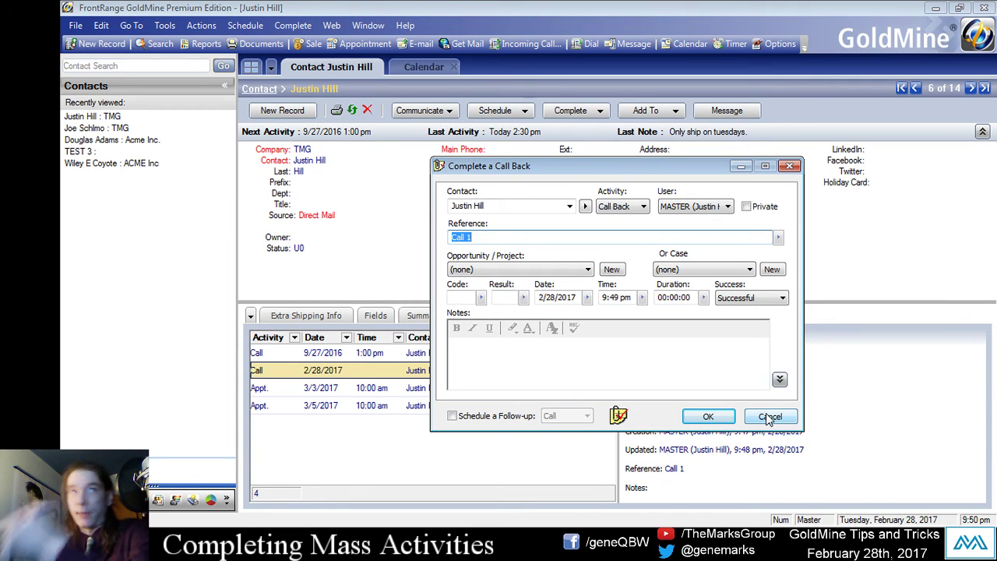
{"action": "left_click", "coordinate": [767, 415]}
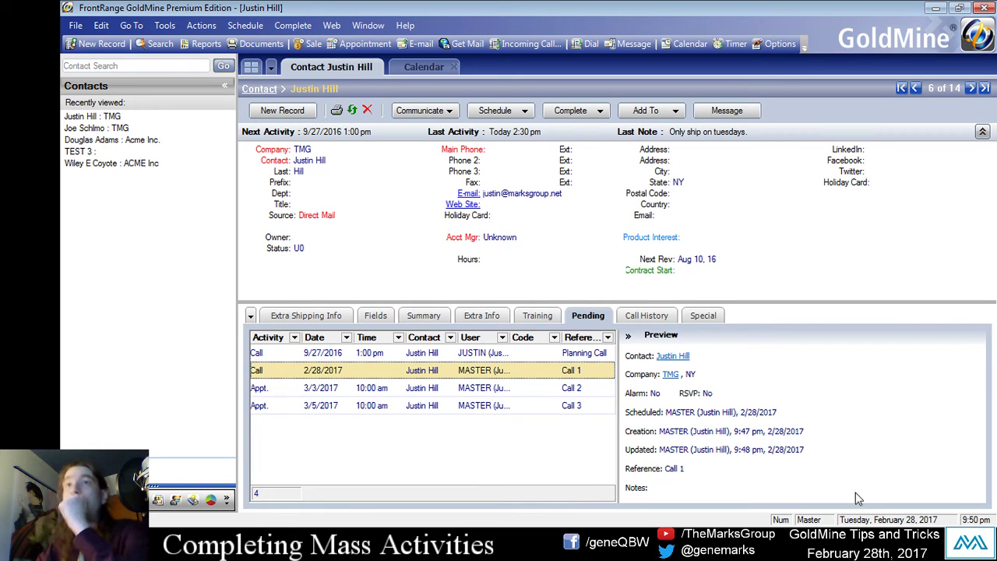
Open the Activity List via Go To > Activities and inspect its Auto-Update dialog without changes.
{"action": "left_click", "coordinate": [131, 24]}
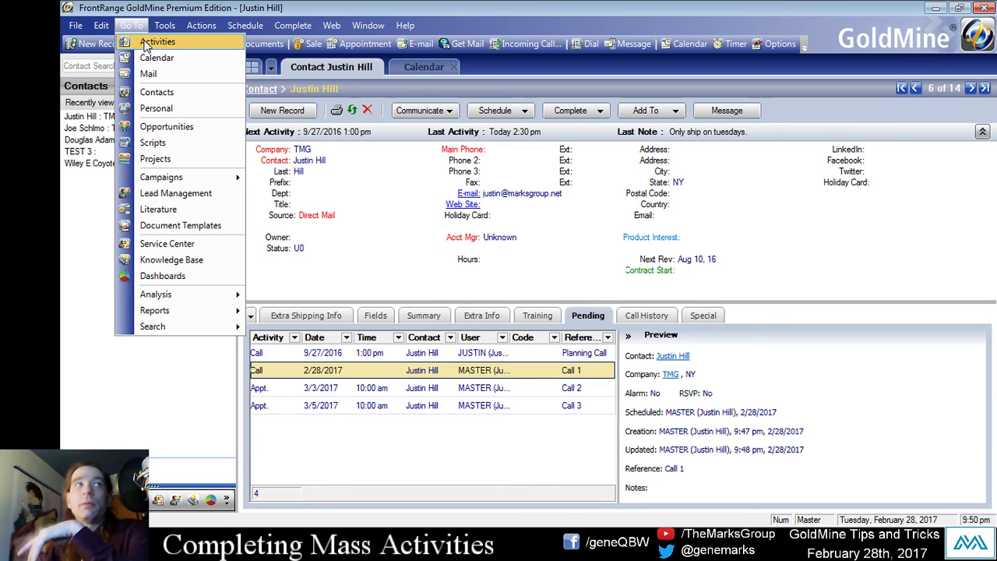
{"action": "left_click", "coordinate": [148, 43]}
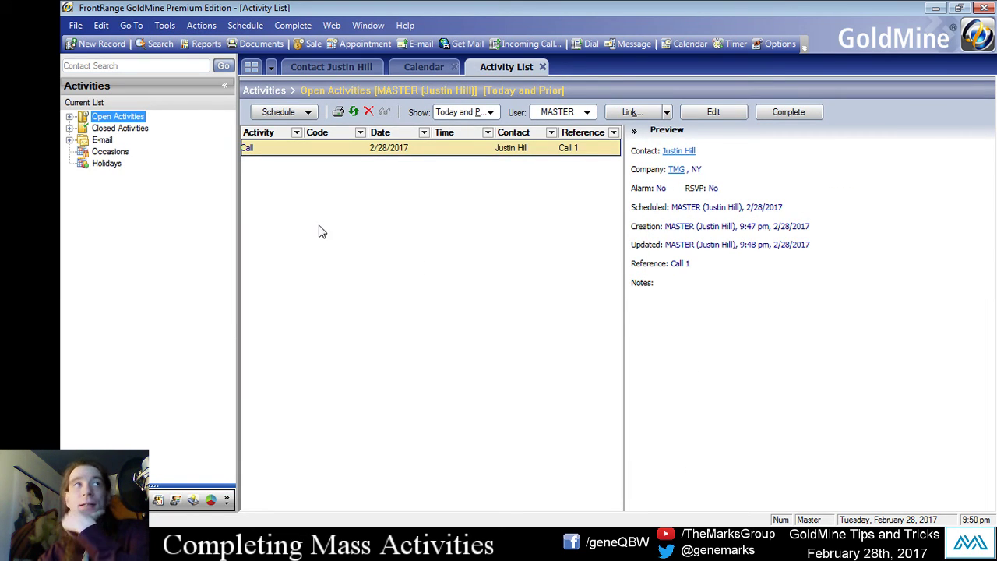
{"action": "right_click", "coordinate": [302, 161]}
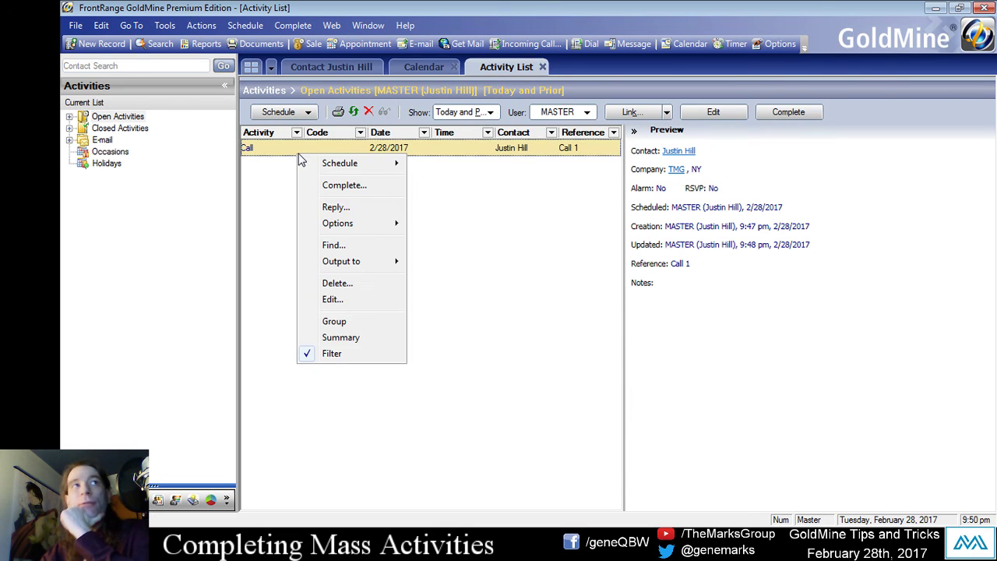
{"action": "mouse_move", "coordinate": [339, 226]}
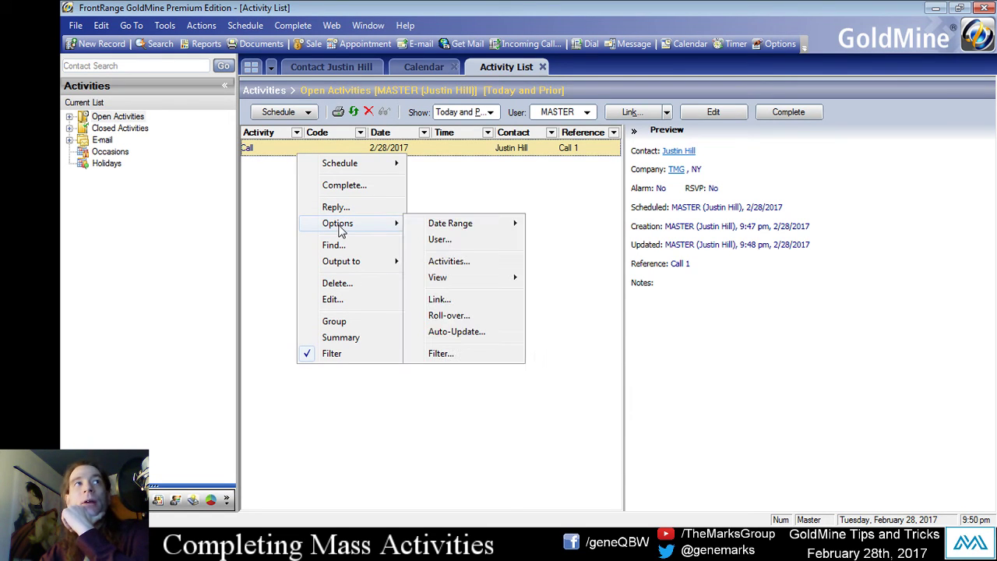
{"action": "left_click", "coordinate": [486, 341]}
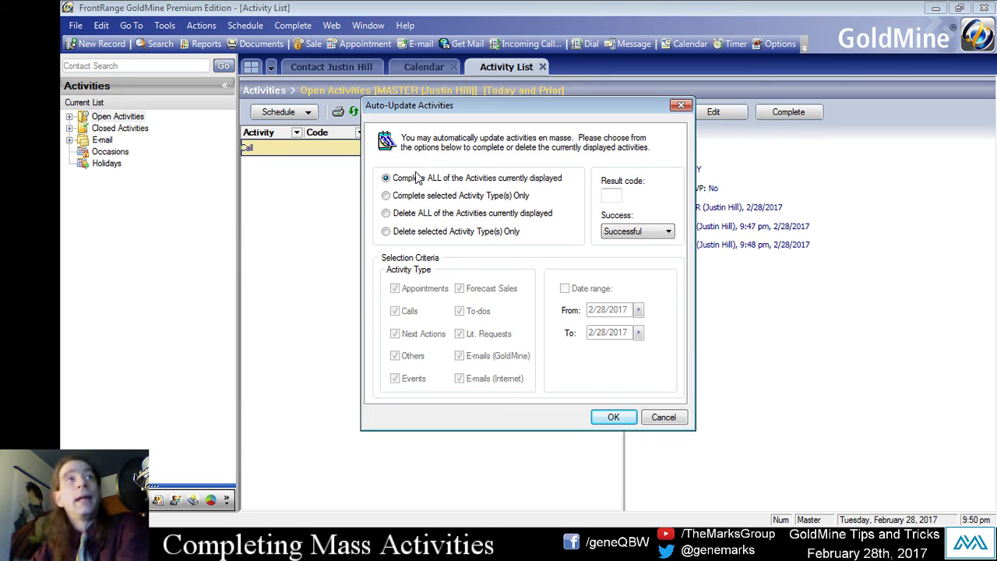
{"action": "left_click_drag", "start_coordinate": [449, 107], "coordinate": [574, 72]}
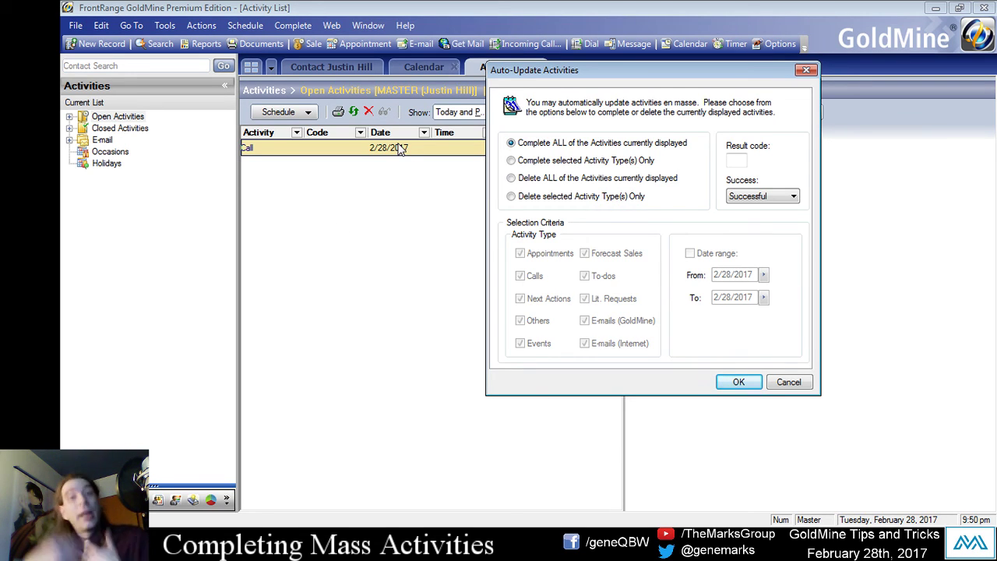
{"action": "left_click", "coordinate": [785, 381]}
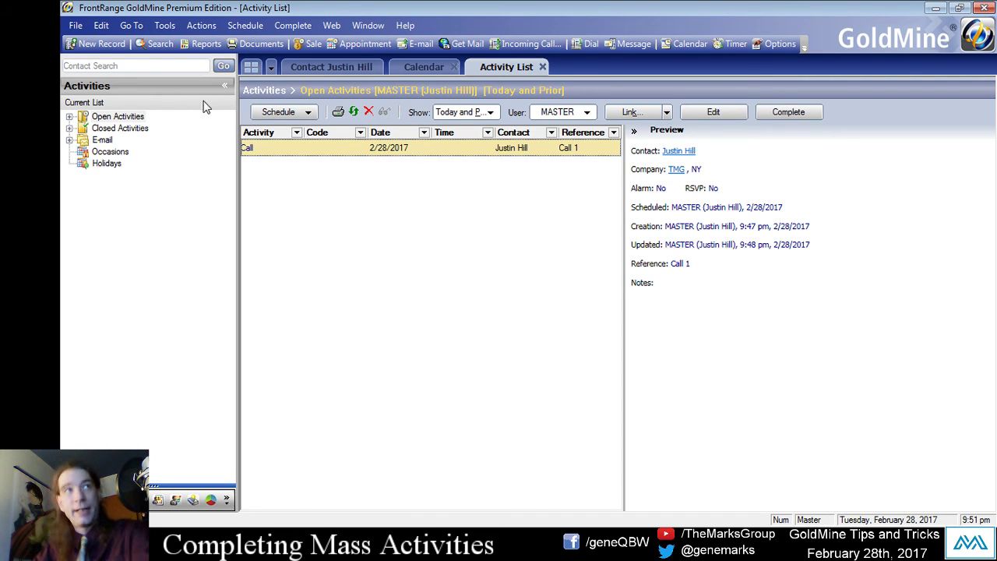
Keep user MASTER, show all dates, and filter Open Activities down to open calls.
{"action": "left_click", "coordinate": [560, 116]}
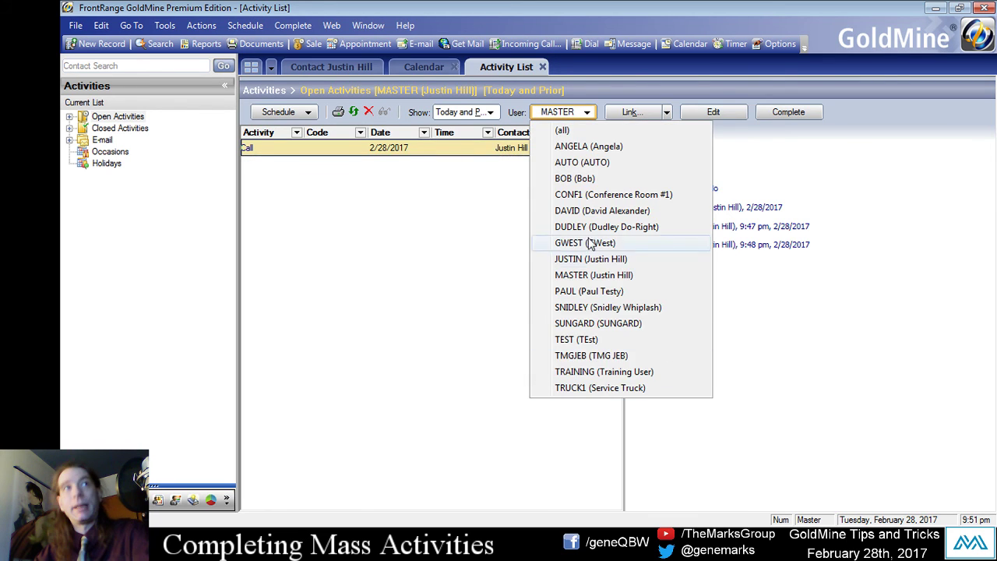
{"action": "left_click", "coordinate": [473, 290]}
{"action": "left_click", "coordinate": [480, 111]}
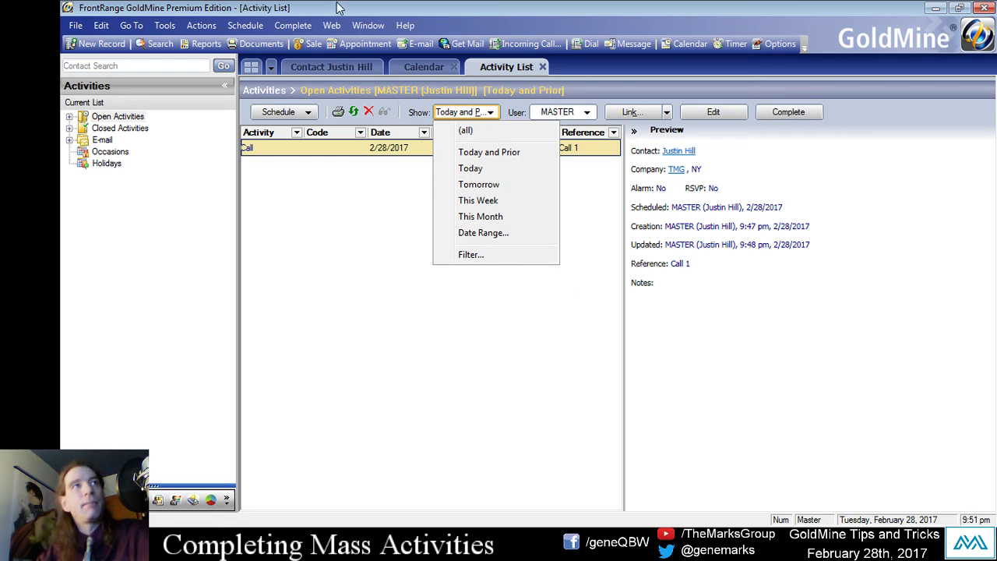
{"action": "left_click", "coordinate": [465, 130]}
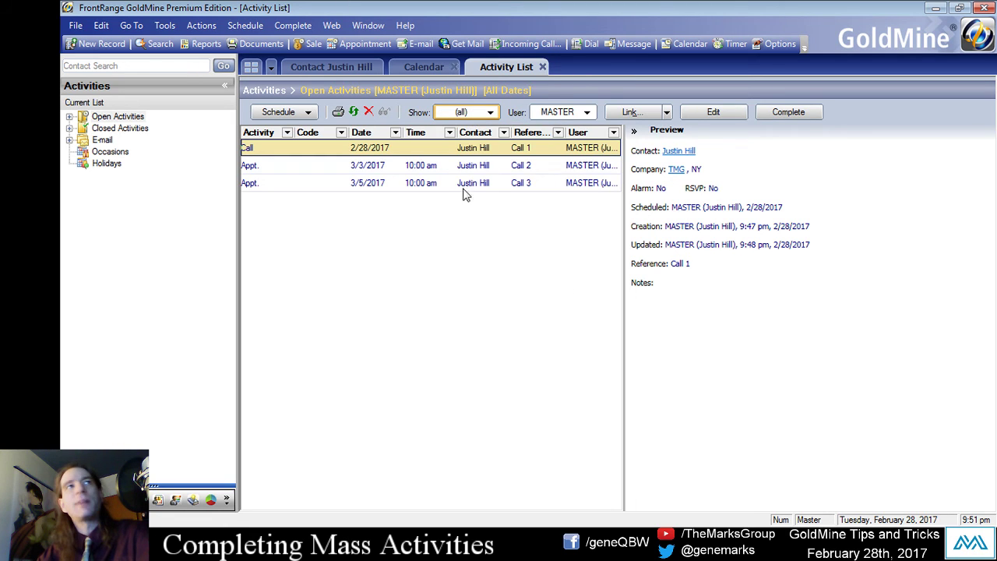
{"action": "left_click", "coordinate": [105, 117]}
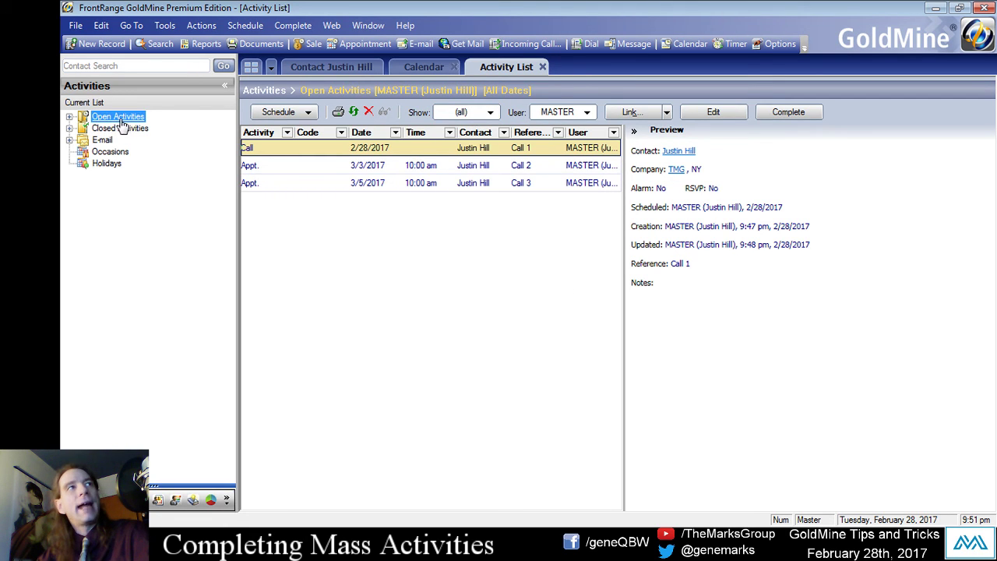
{"action": "left_click", "coordinate": [70, 116]}
{"action": "left_click", "coordinate": [114, 151]}
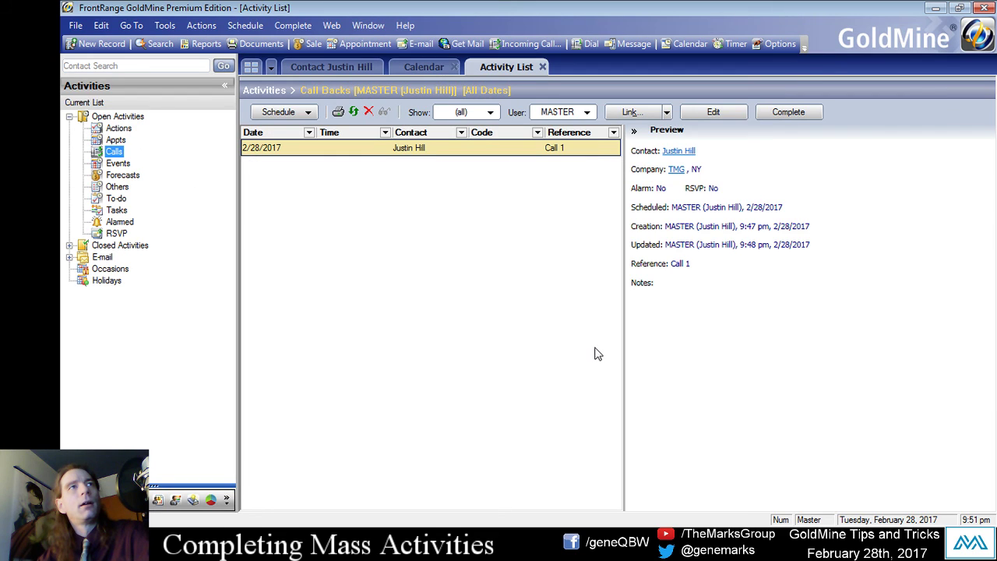
Confirm the Date Range dialog with all dates, then view open calls and next actions.
{"action": "left_click", "coordinate": [464, 114]}
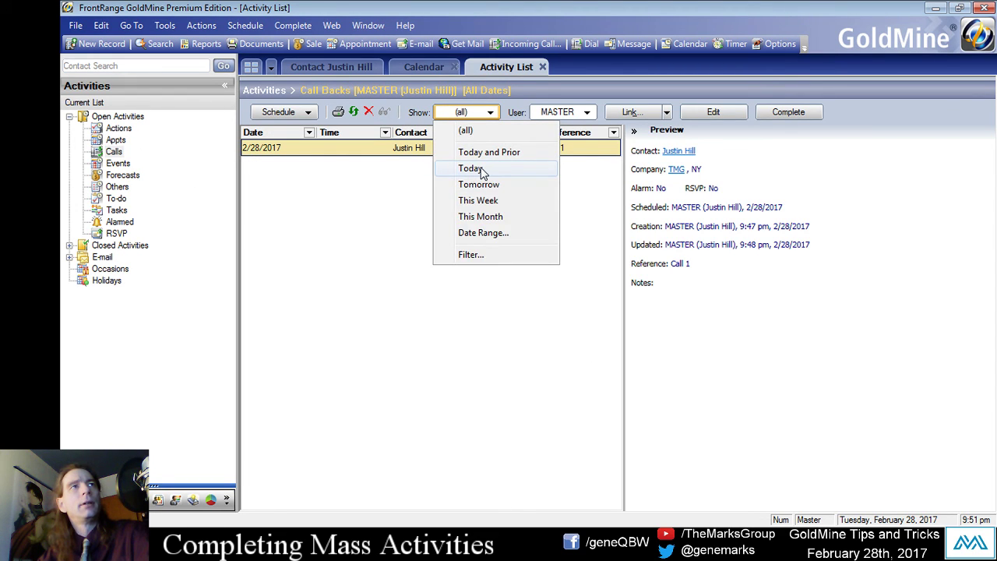
{"action": "left_click", "coordinate": [464, 130]}
{"action": "left_click", "coordinate": [475, 113]}
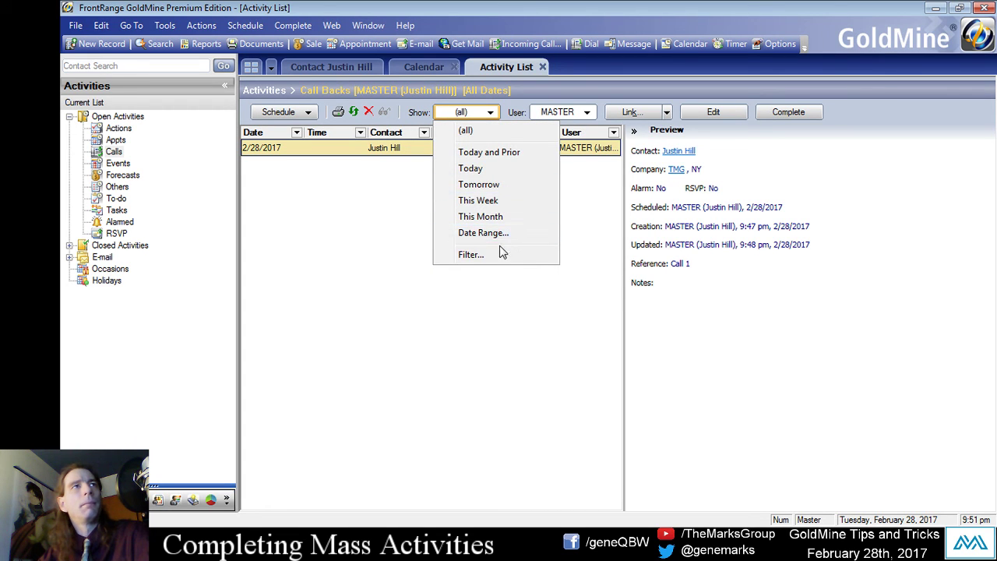
{"action": "left_click", "coordinate": [494, 233]}
{"action": "left_click_drag", "start_coordinate": [389, 226], "coordinate": [414, 166]}
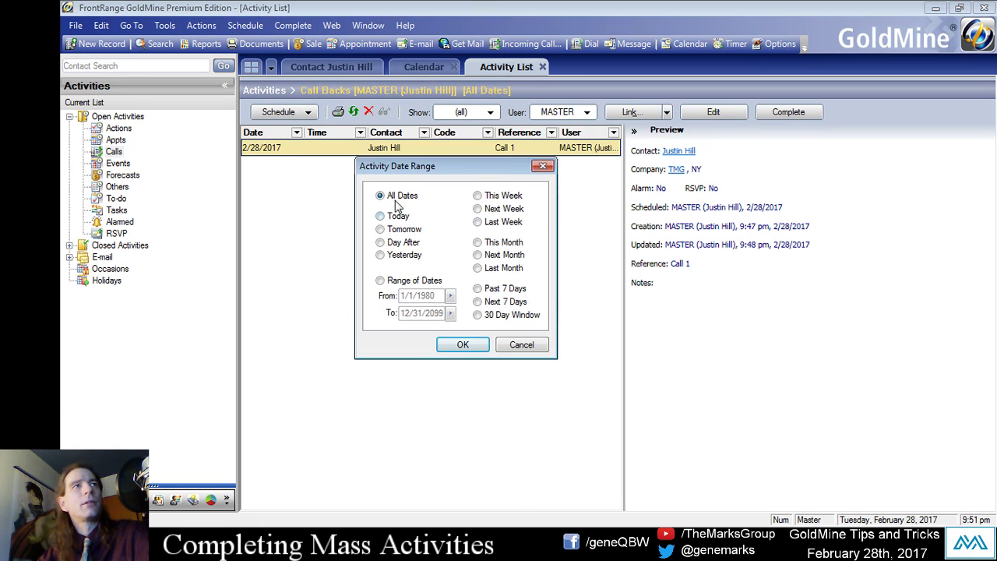
{"action": "left_click", "coordinate": [463, 345]}
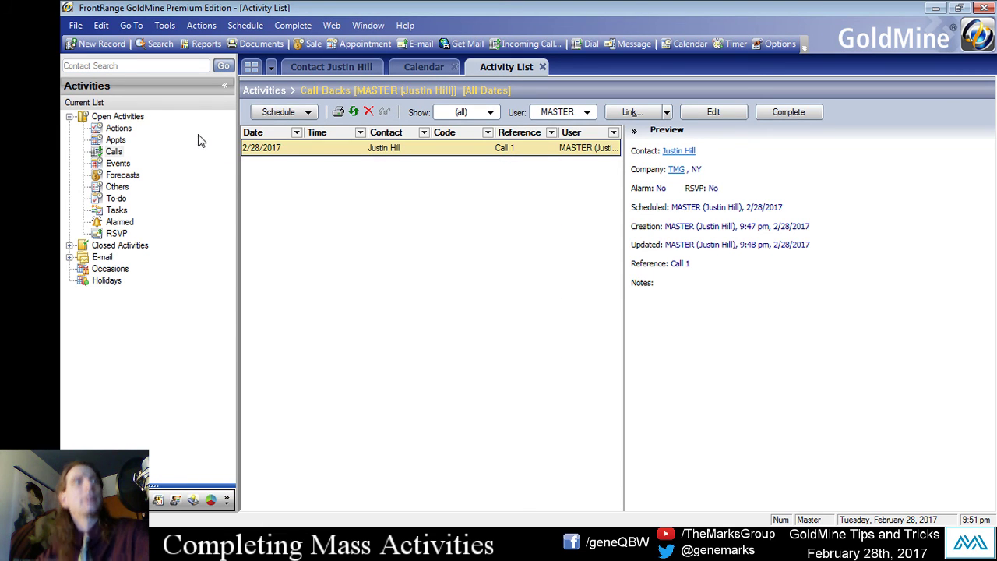
{"action": "left_click", "coordinate": [113, 153]}
{"action": "left_click", "coordinate": [120, 128]}
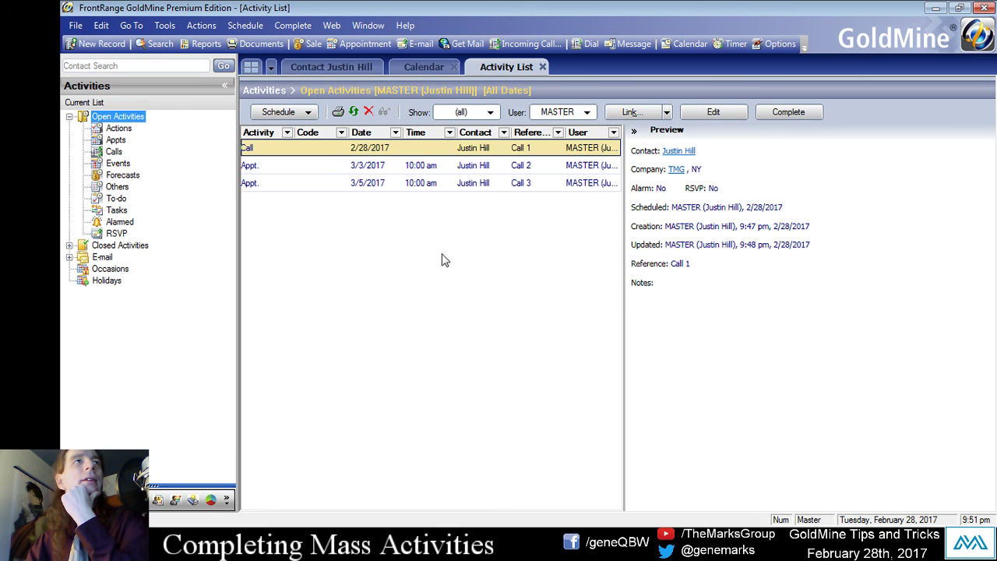
Set the Show filter to This Month after cancelling the Date Range dialog.
{"action": "right_click", "coordinate": [356, 182]}
{"action": "left_click", "coordinate": [273, 220]}
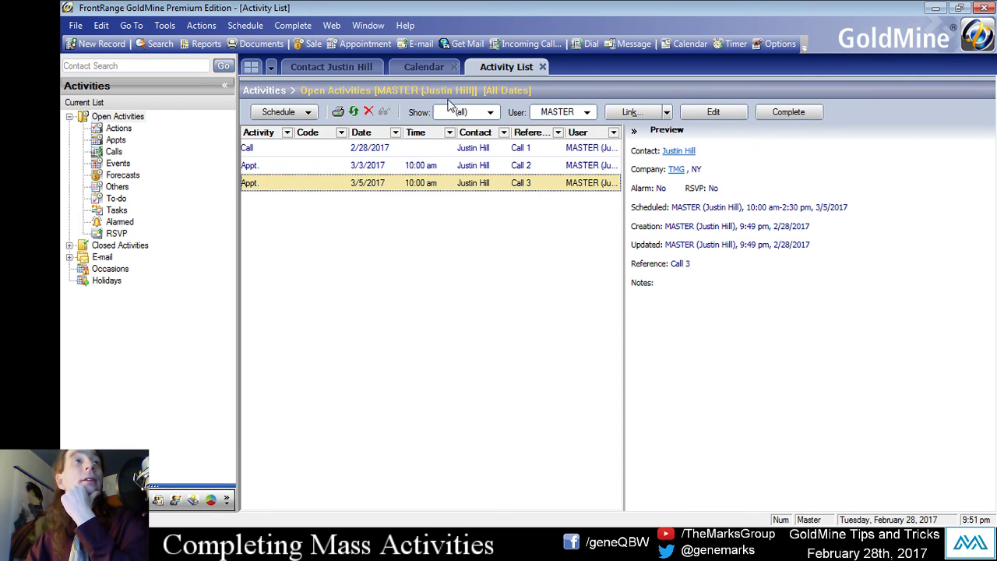
{"action": "left_click", "coordinate": [463, 112]}
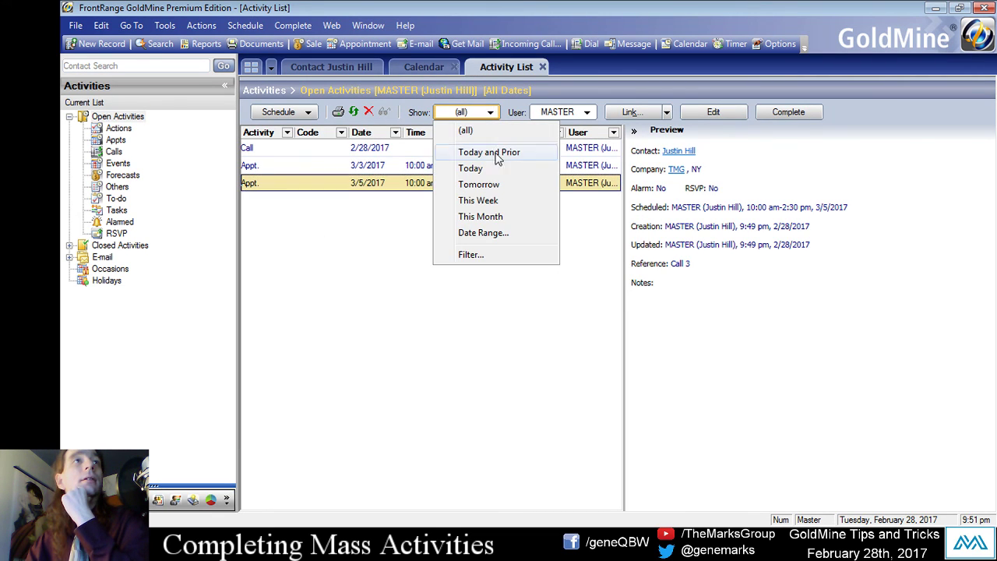
{"action": "left_click", "coordinate": [493, 234]}
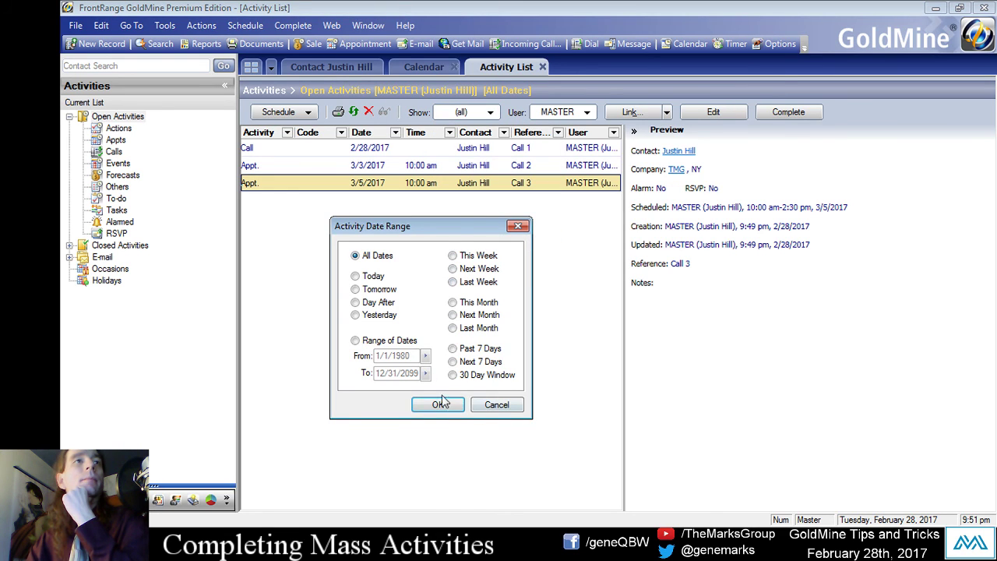
{"action": "left_click", "coordinate": [504, 403]}
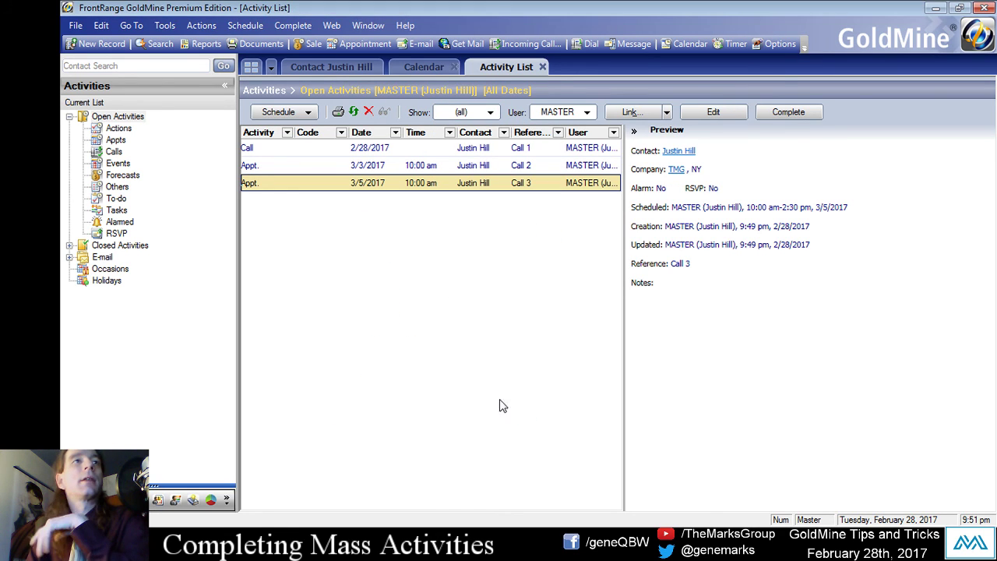
{"action": "left_click", "coordinate": [490, 112]}
{"action": "left_click", "coordinate": [493, 217]}
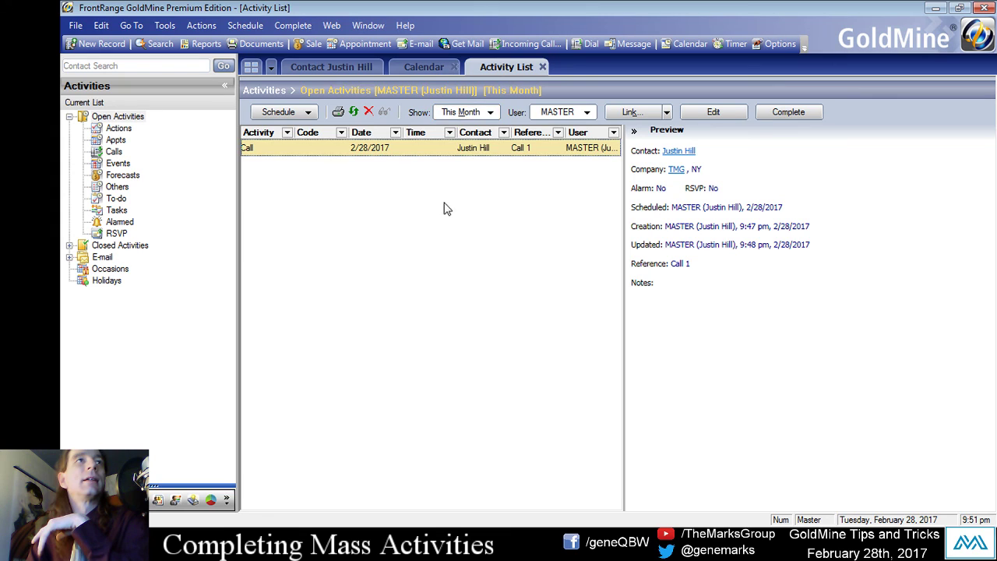
Keep user MASTER and reselect Open Activities, leaving only the 2/28/2017 Call 1.
{"action": "left_click", "coordinate": [573, 117]}
{"action": "left_click", "coordinate": [606, 276]}
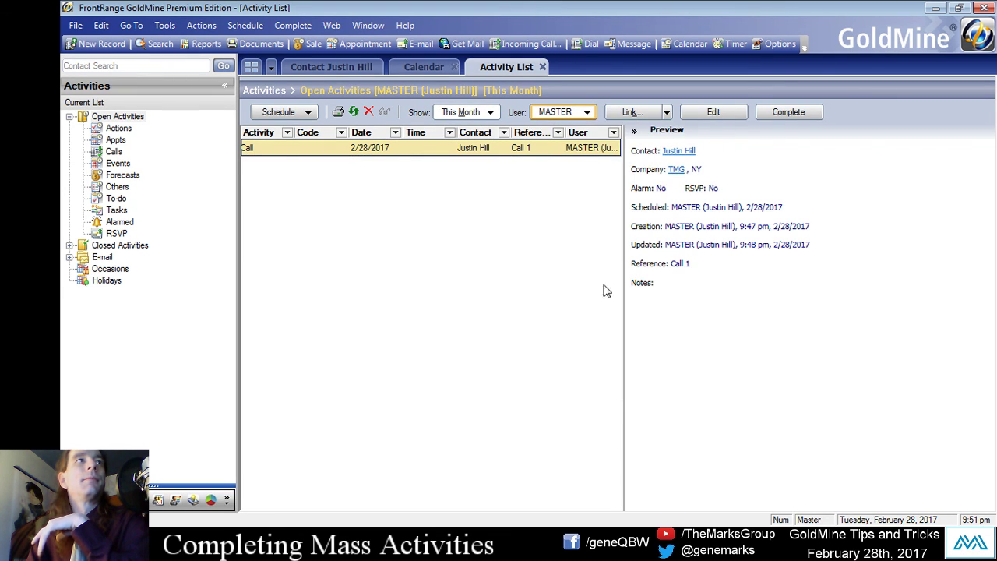
{"action": "left_click", "coordinate": [117, 141]}
{"action": "left_click", "coordinate": [117, 116]}
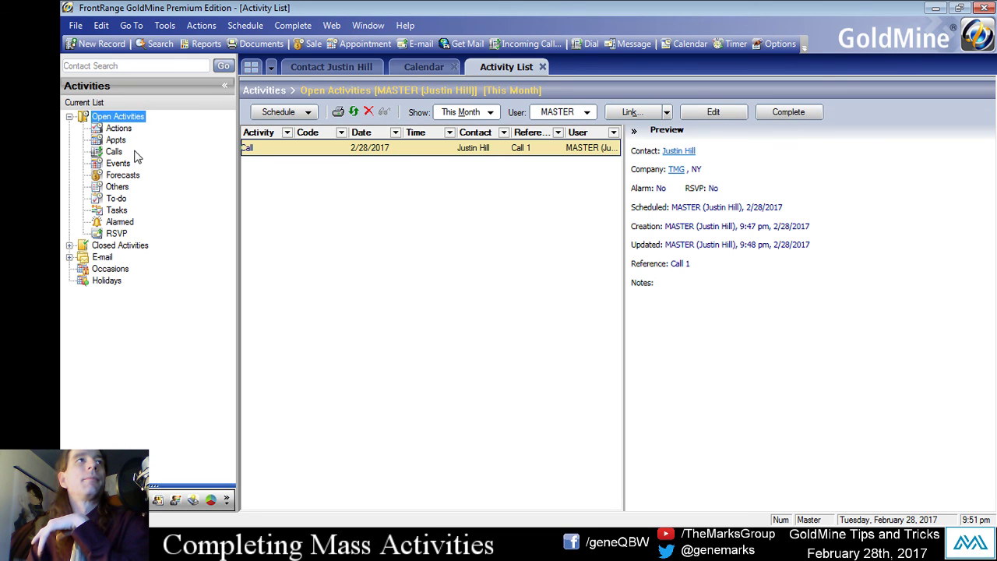
{"action": "left_click", "coordinate": [352, 67]}
{"action": "left_click", "coordinate": [487, 66]}
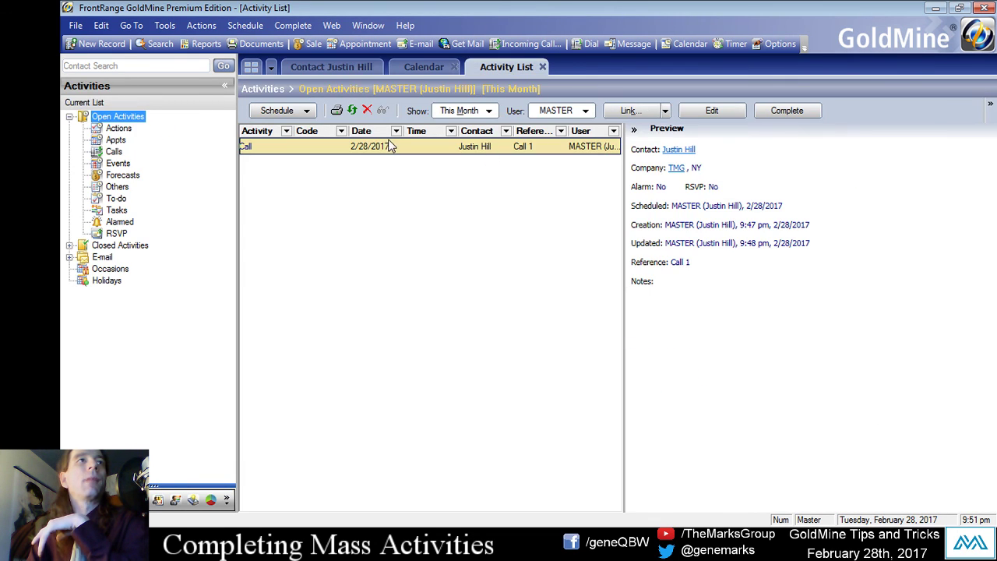
Open Options > Auto-Update from the open call's right-click menu.
{"action": "right_click", "coordinate": [360, 156]}
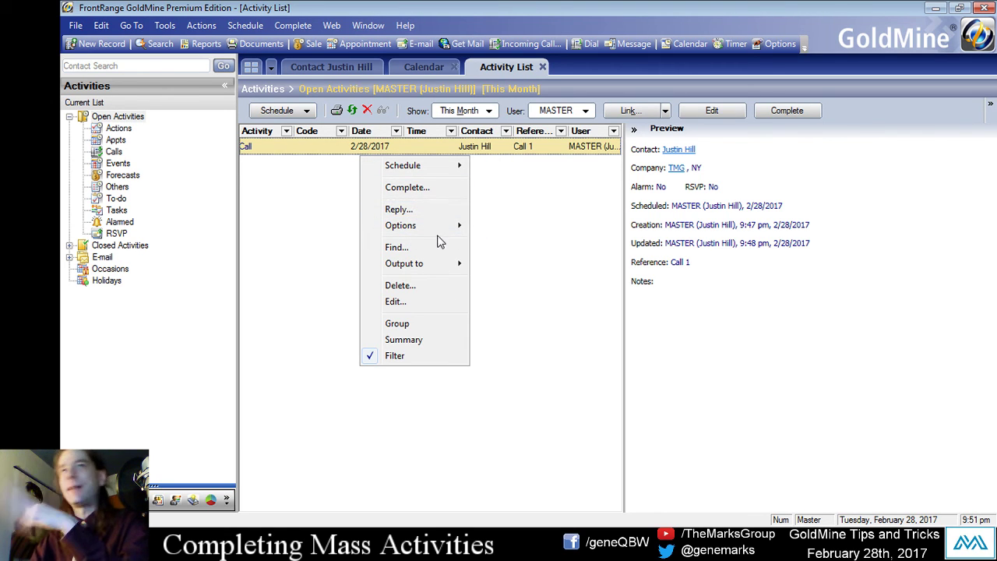
{"action": "mouse_move", "coordinate": [434, 229]}
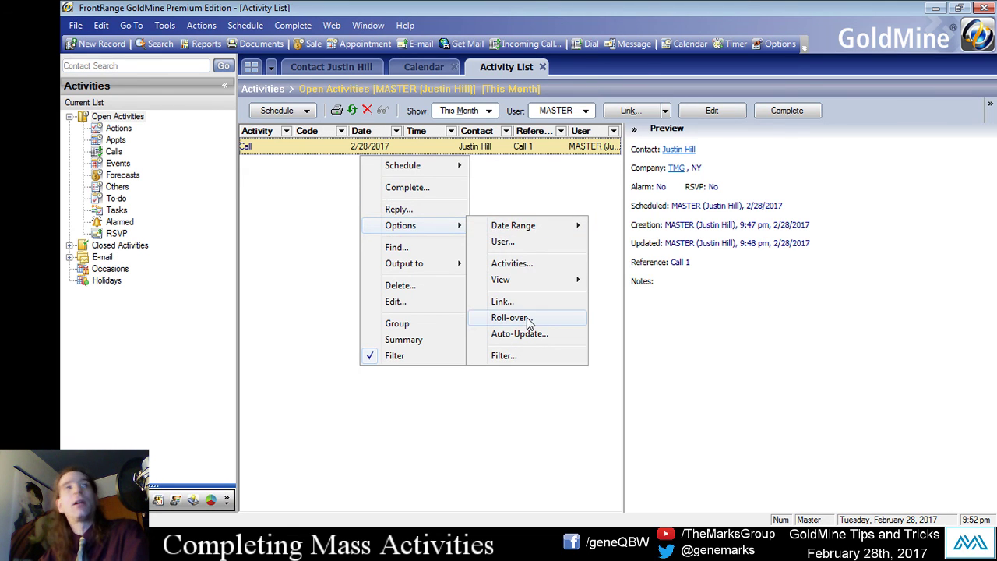
{"action": "left_click", "coordinate": [519, 333]}
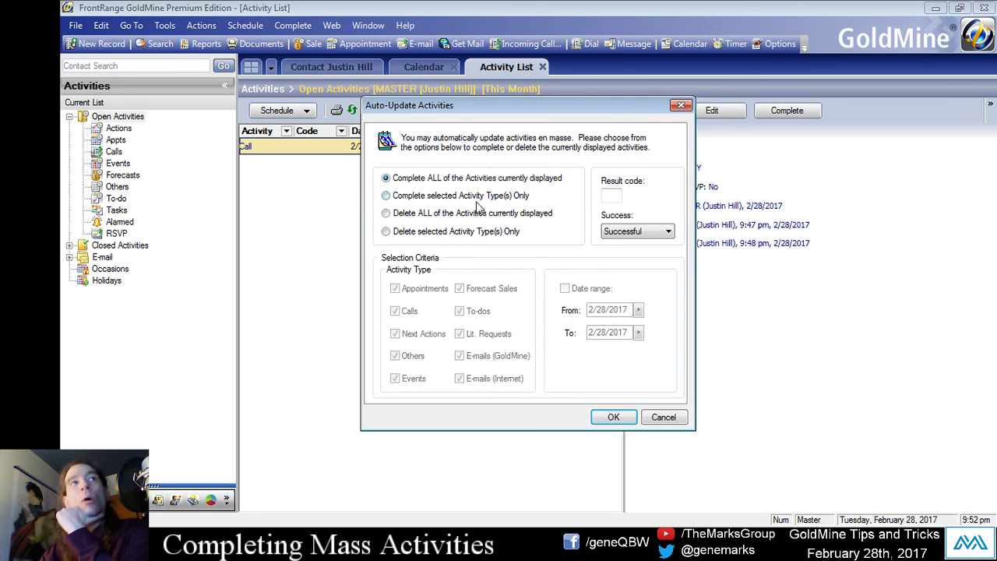
Try completing selected types only, excluding GoldMine e-mails, Others, Events and To-dos.
{"action": "left_click", "coordinate": [405, 196]}
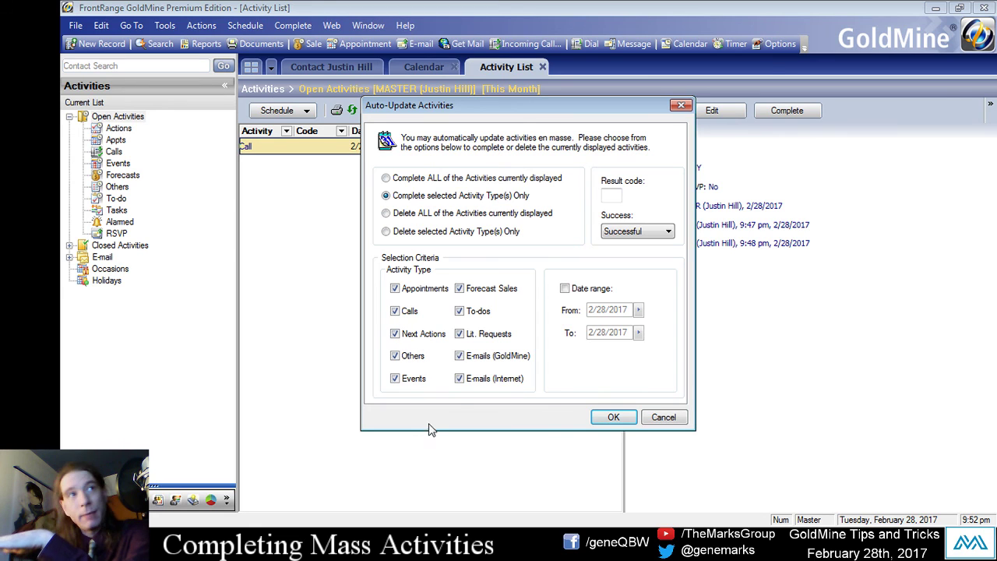
{"action": "left_click", "coordinate": [467, 356]}
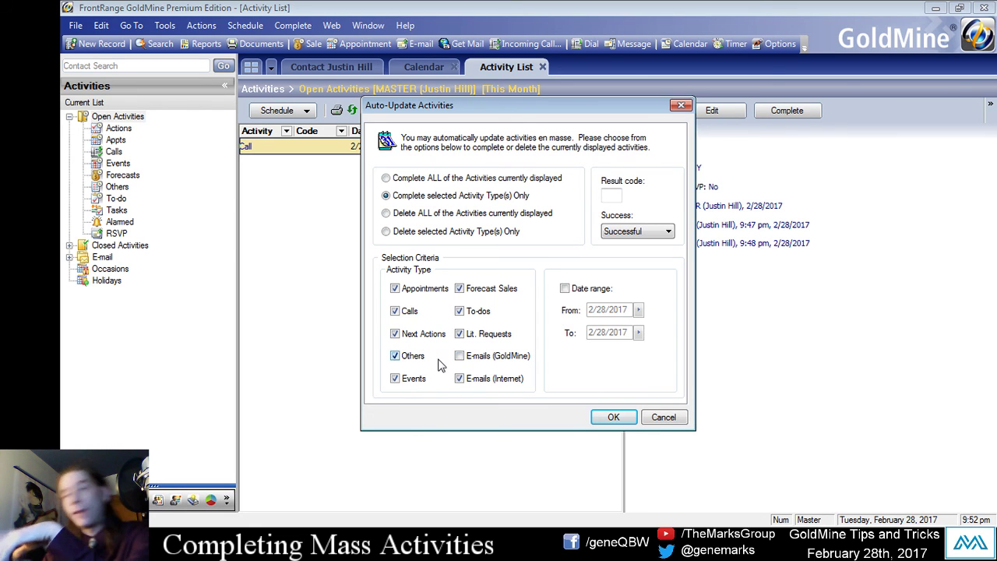
{"action": "left_click", "coordinate": [470, 379]}
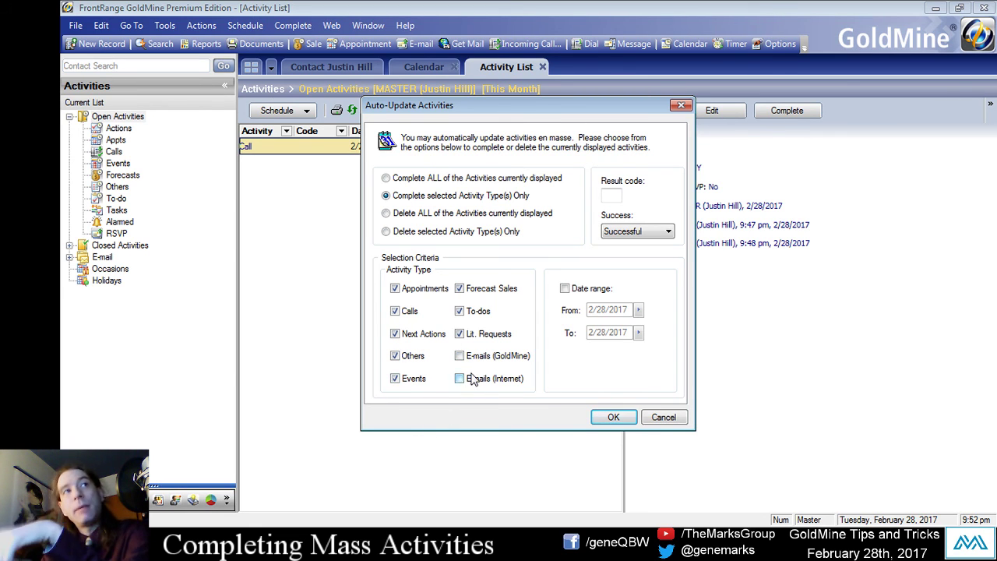
{"action": "left_click", "coordinate": [473, 378]}
{"action": "left_click", "coordinate": [396, 355]}
{"action": "left_click", "coordinate": [394, 378]}
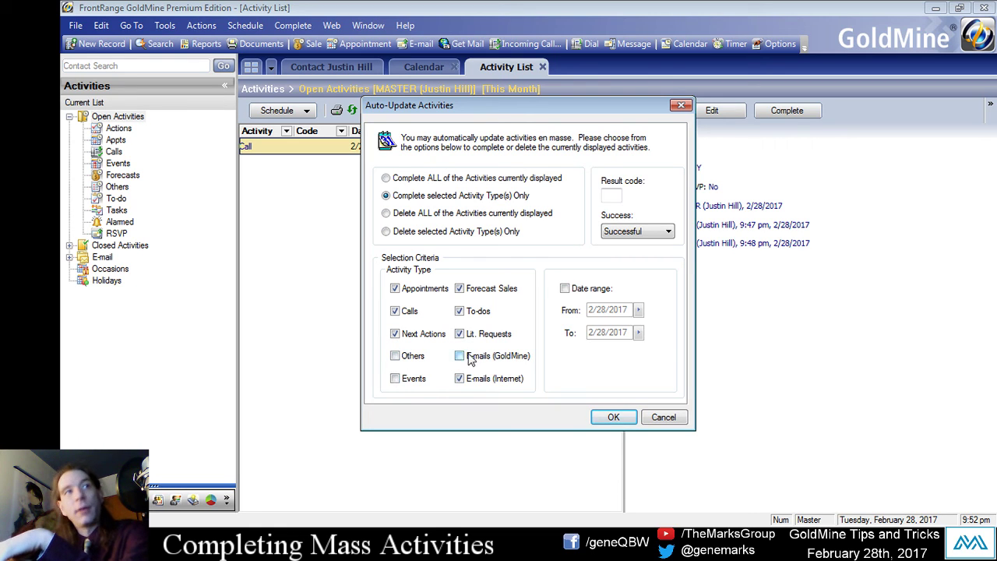
{"action": "left_click", "coordinate": [460, 311]}
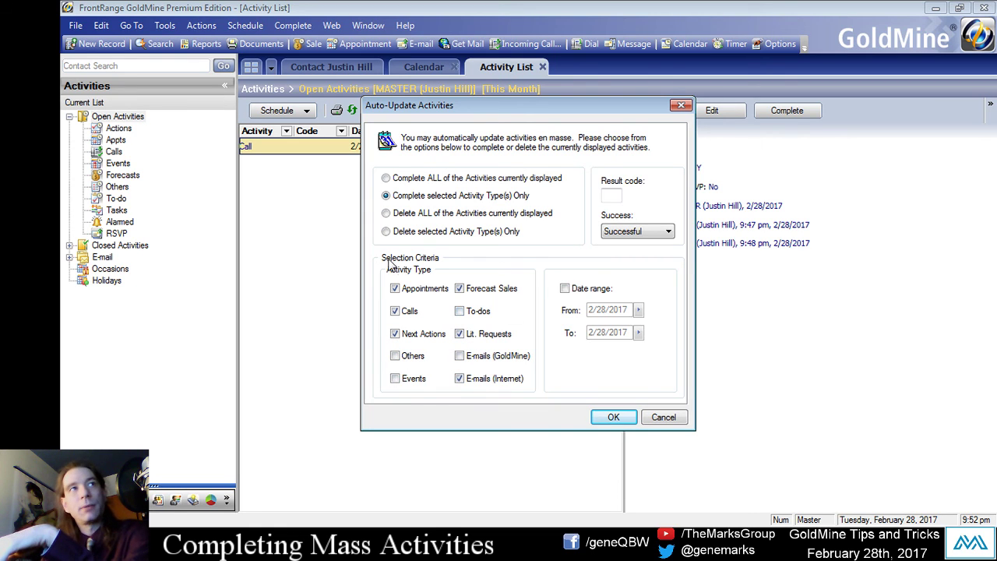
Settle on Complete ALL of the Activities currently displayed and apply with OK.
{"action": "left_click", "coordinate": [401, 214]}
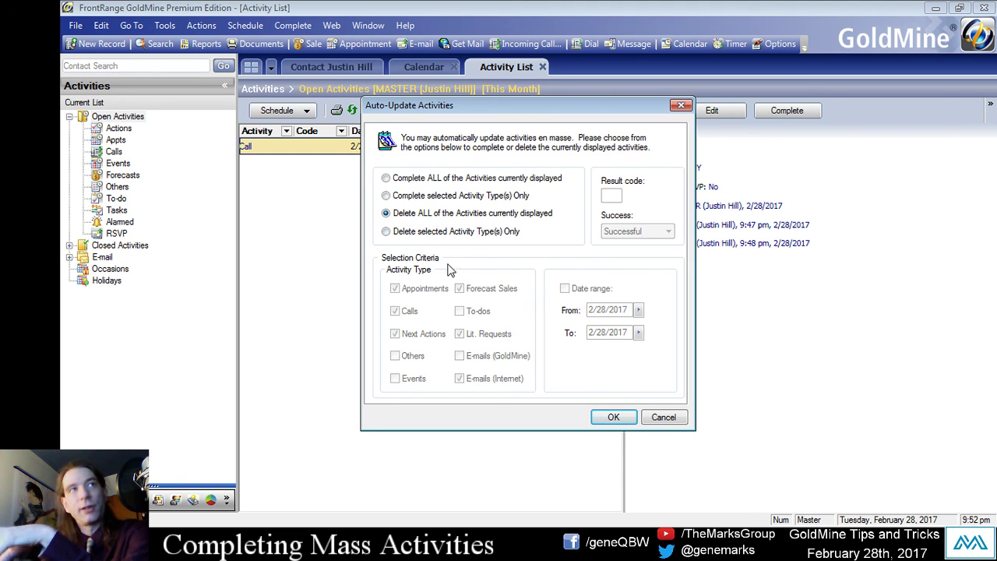
{"action": "left_click", "coordinate": [417, 233]}
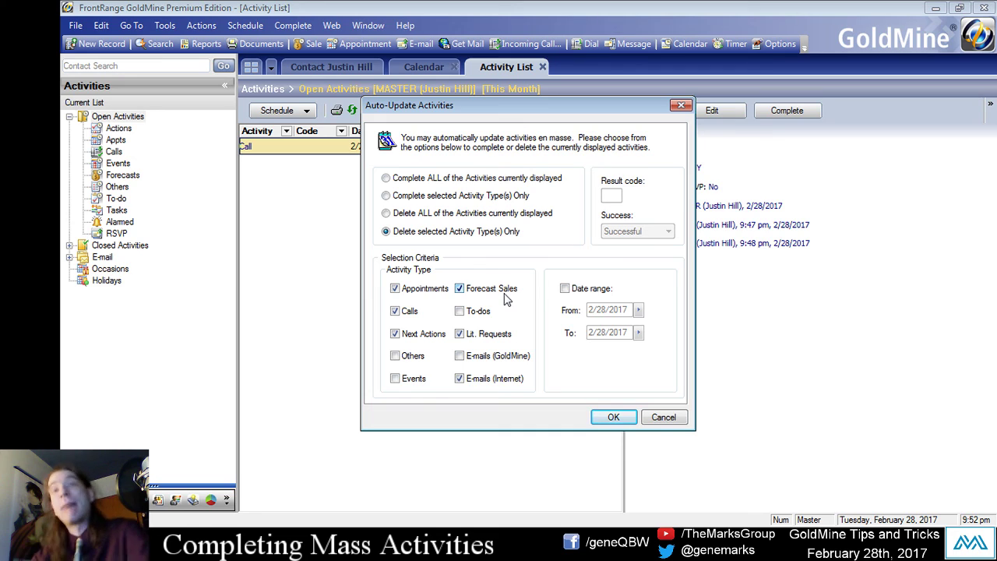
{"action": "left_click", "coordinate": [566, 290]}
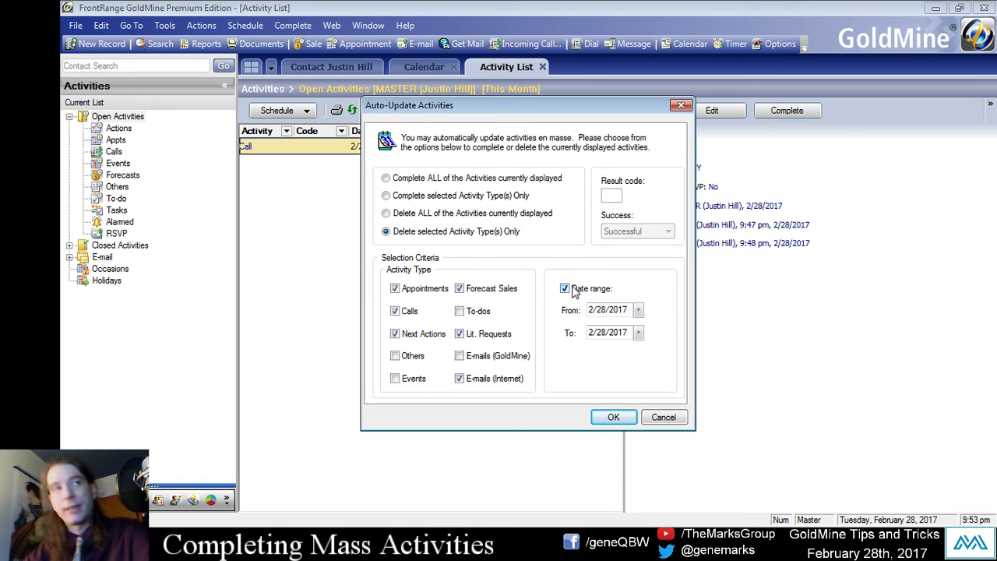
{"action": "left_click", "coordinate": [407, 180]}
{"action": "left_click", "coordinate": [614, 418]}
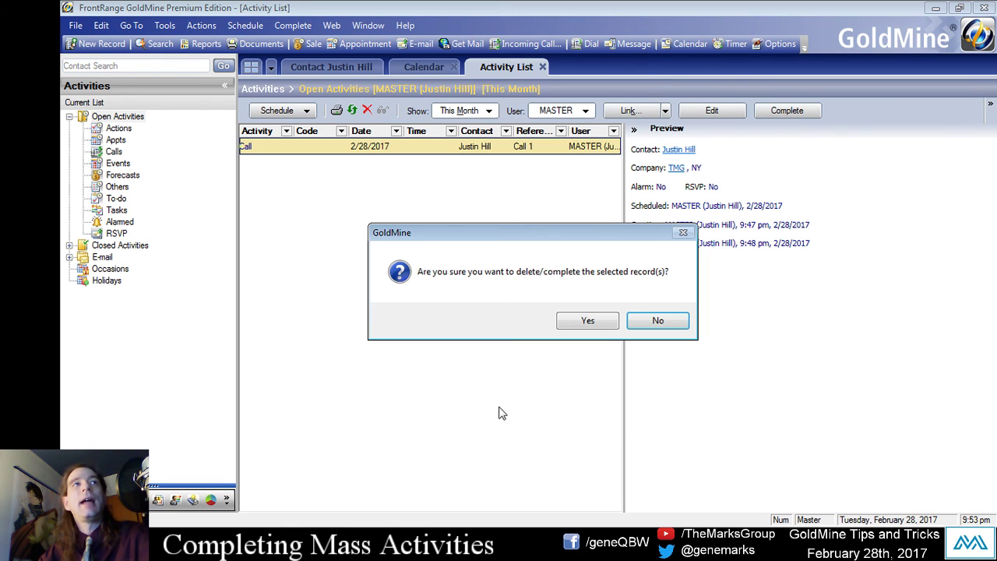
Confirm the bulk update and check that the This Month Activity List is now empty.
{"action": "left_click_drag", "start_coordinate": [499, 225], "coordinate": [485, 208]}
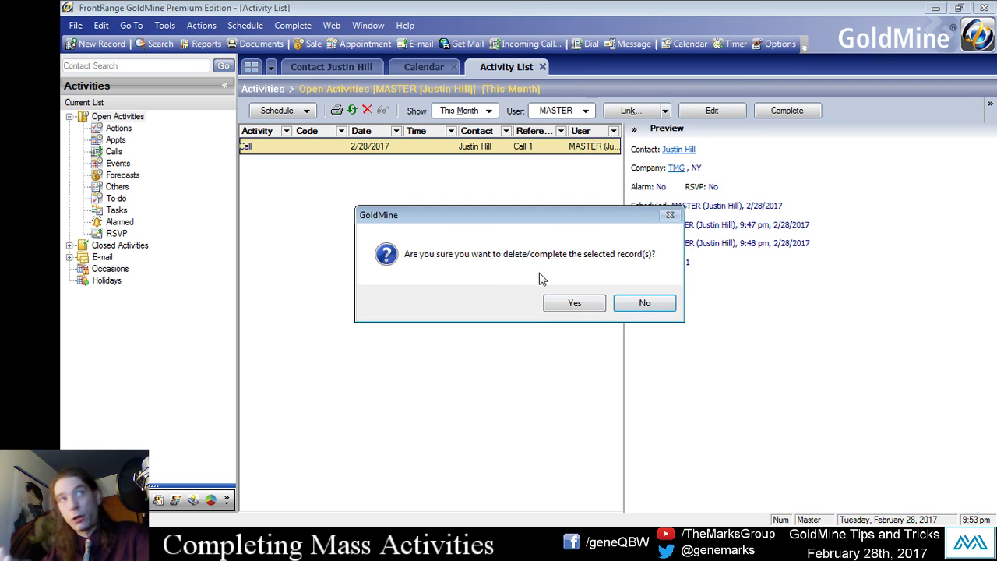
{"action": "left_click", "coordinate": [575, 304]}
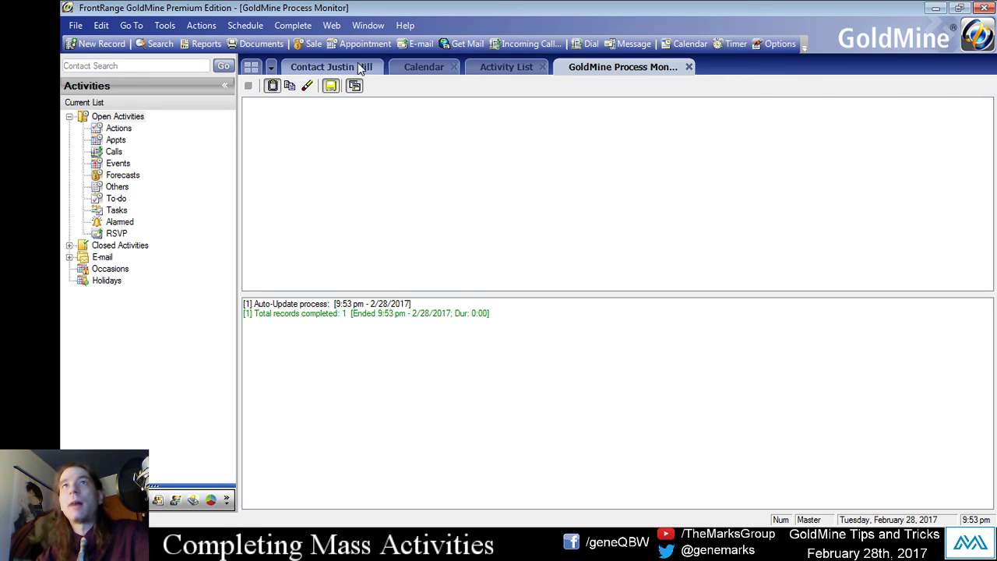
{"action": "left_click", "coordinate": [501, 67]}
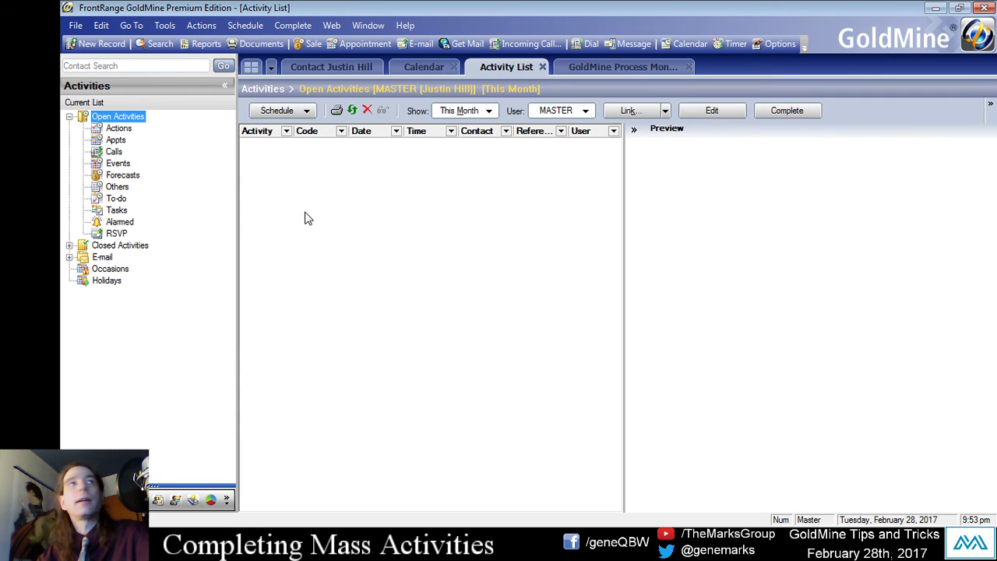
Show the contact's Call History listing Call 1 completed at 9:53 pm on 2/28/2017.
{"action": "left_click", "coordinate": [310, 68]}
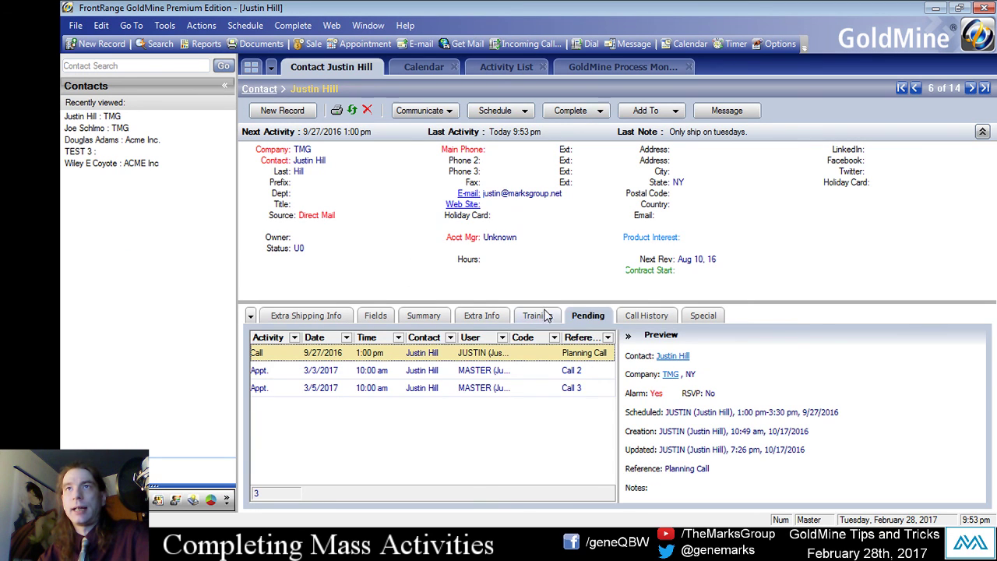
{"action": "left_click", "coordinate": [479, 319]}
{"action": "left_click", "coordinate": [650, 319]}
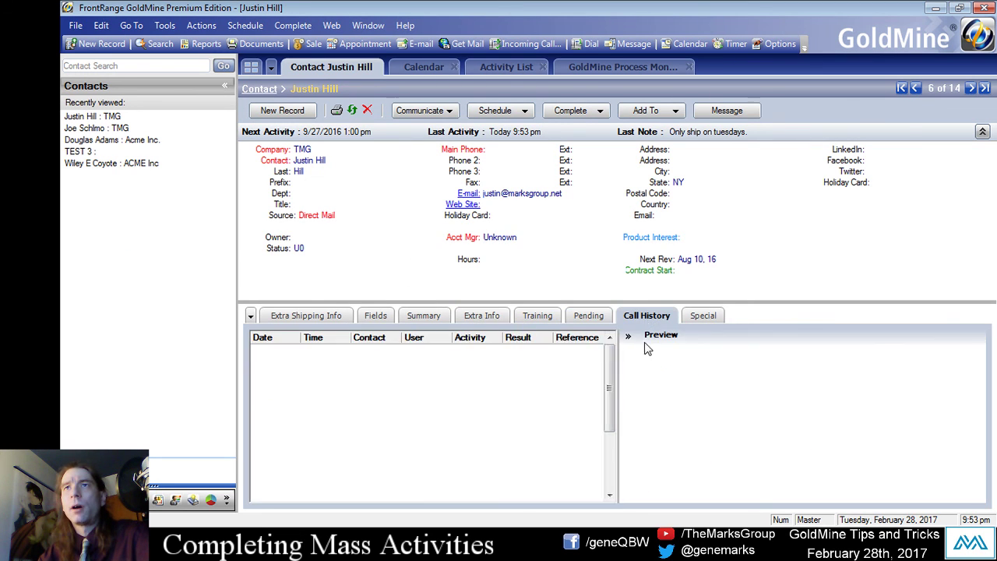
{"action": "left_click", "coordinate": [496, 387]}
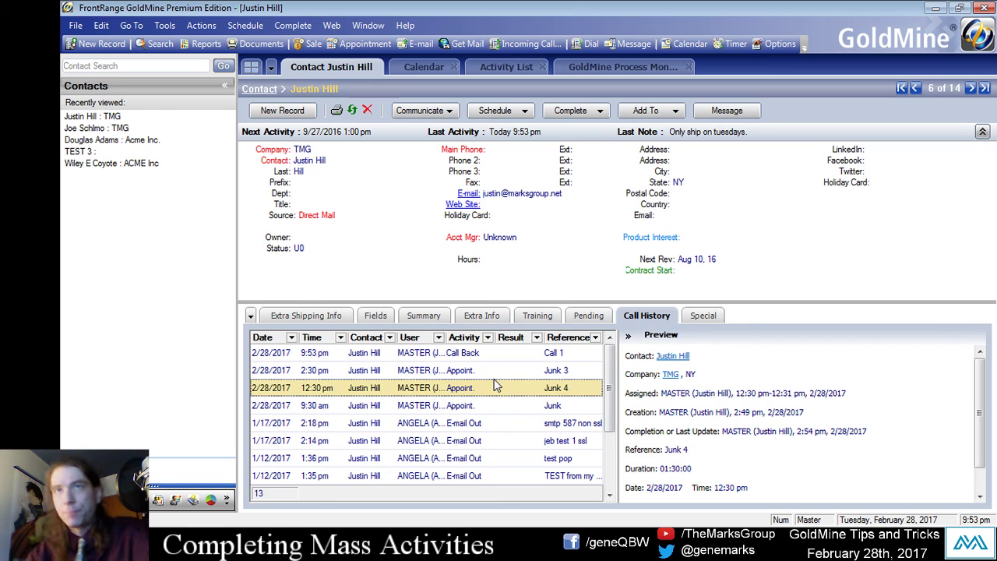